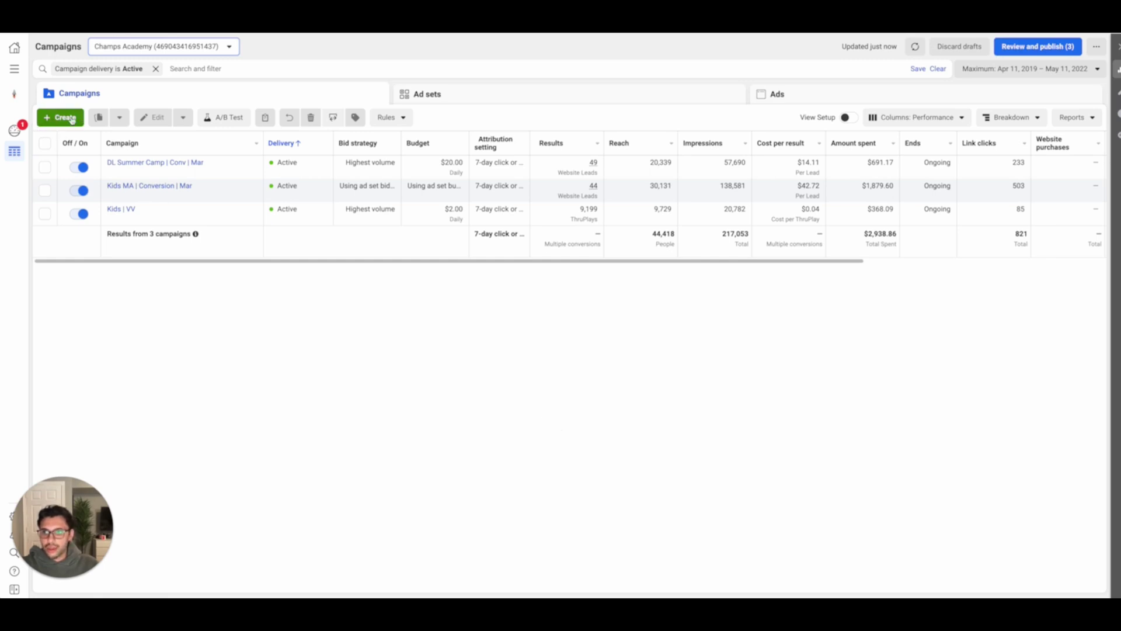
Create a new campaign with the Lead generation objective, named "Kids MA | Lead Gen | May"
left_click(46, 120)
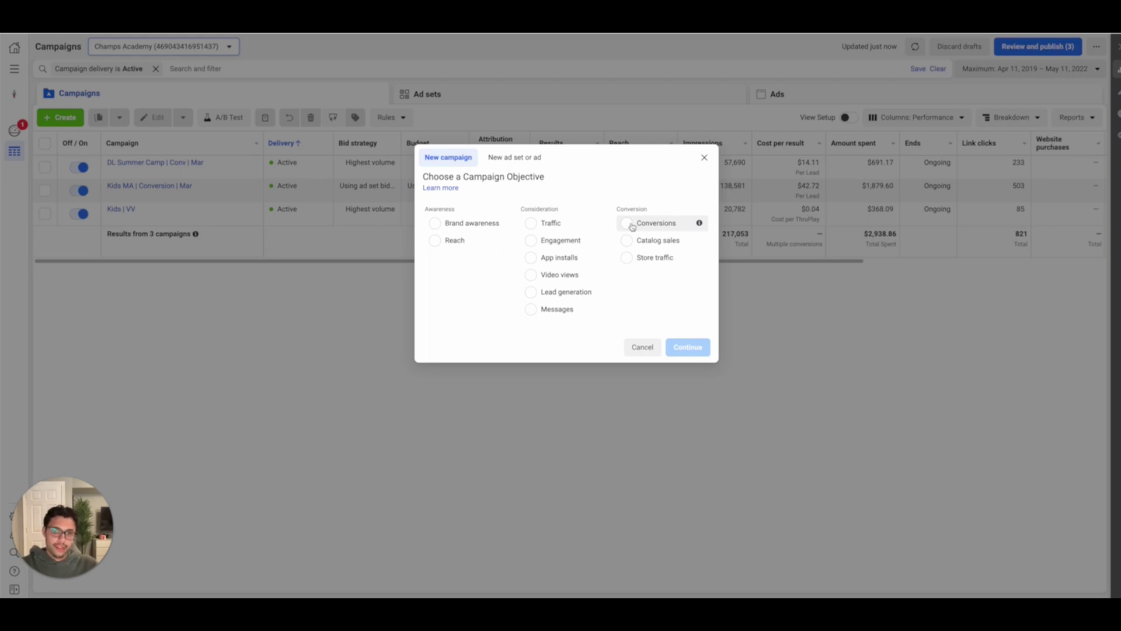
left_click(568, 294)
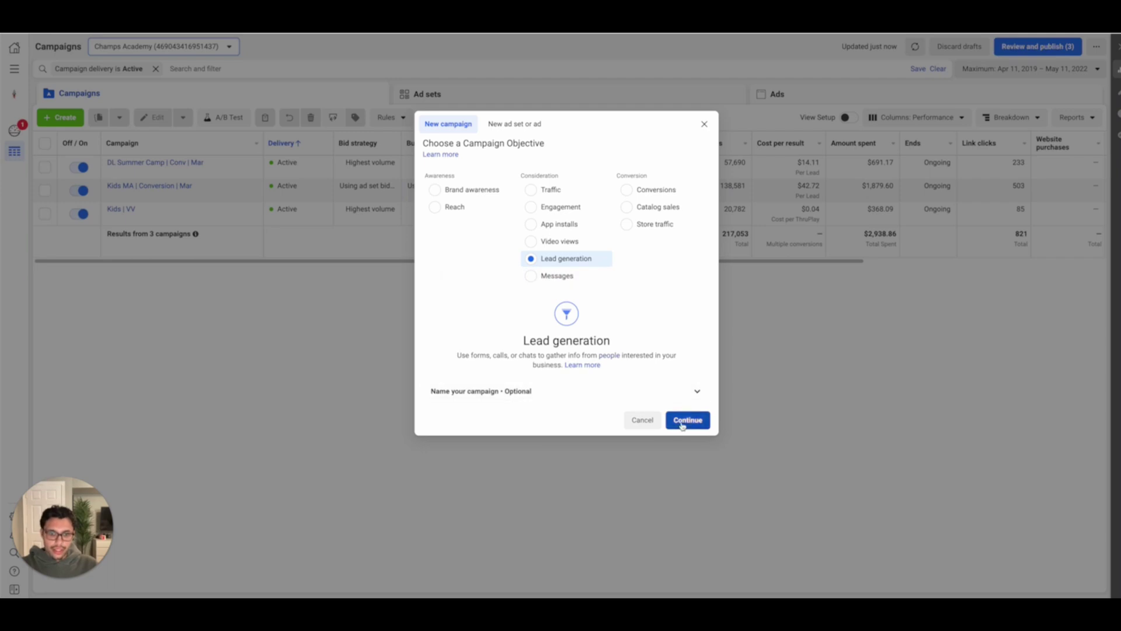
left_click(644, 391)
left_click(584, 388)
type("Kids MA |")
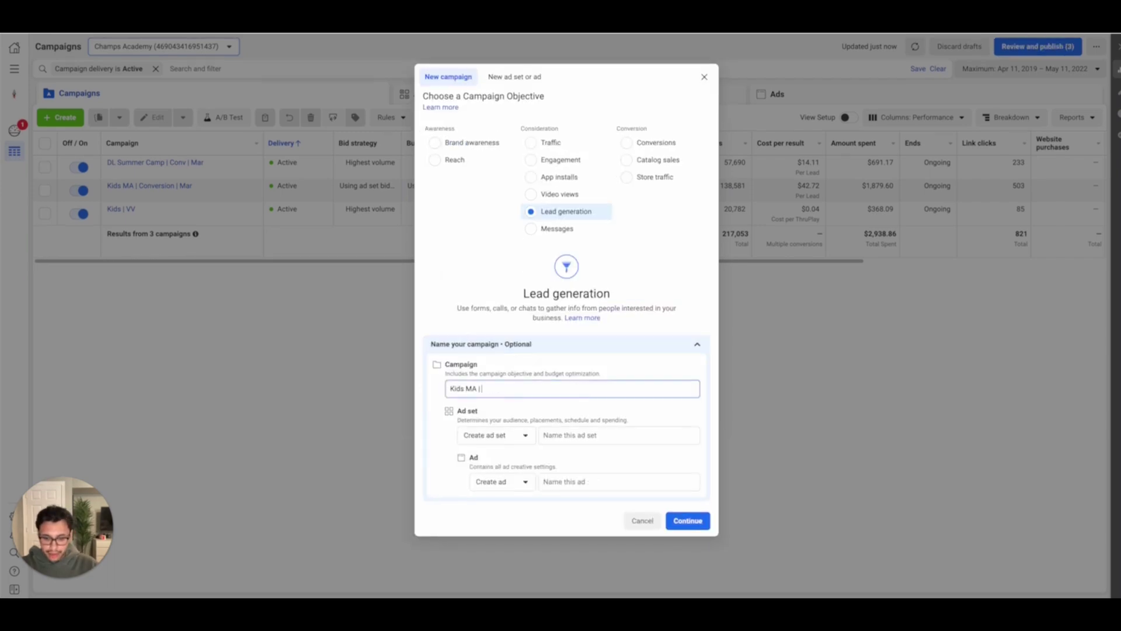
type(" Lead Gen | May")
left_click(607, 360)
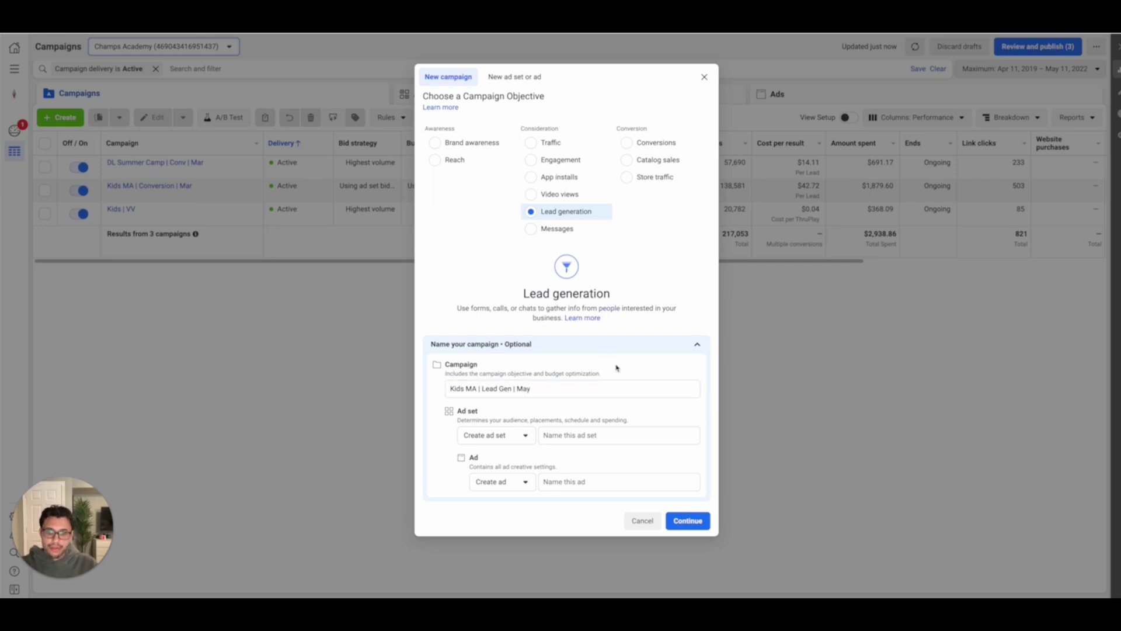
left_click(684, 521)
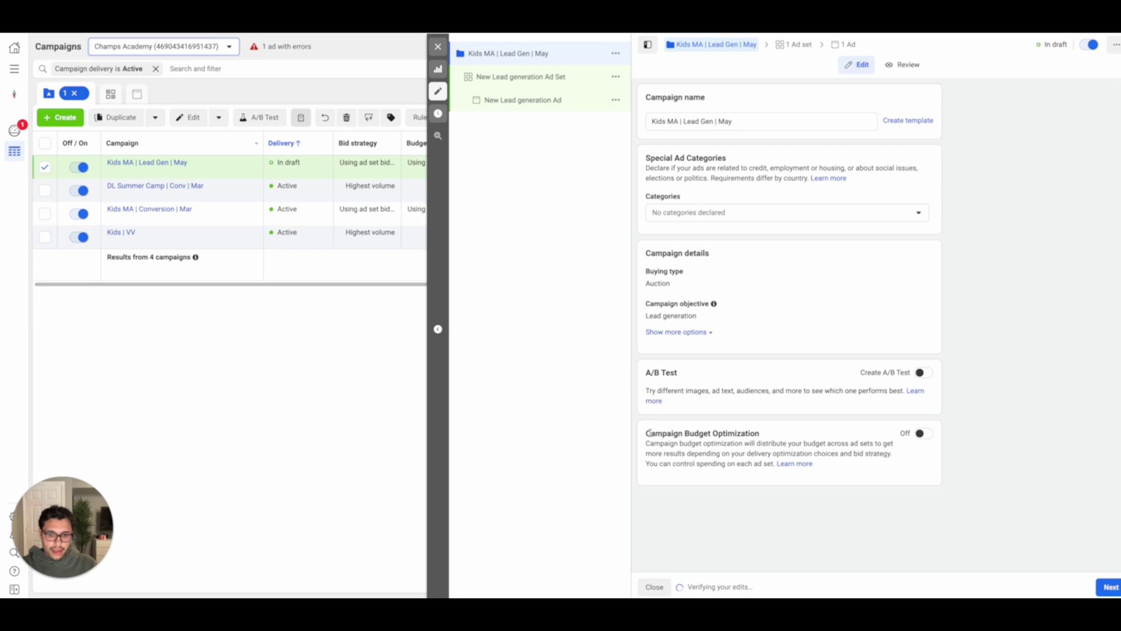
Turn on Campaign Budget Optimization and set the campaign's daily budget to $20
left_click_drag(640, 442, 818, 437)
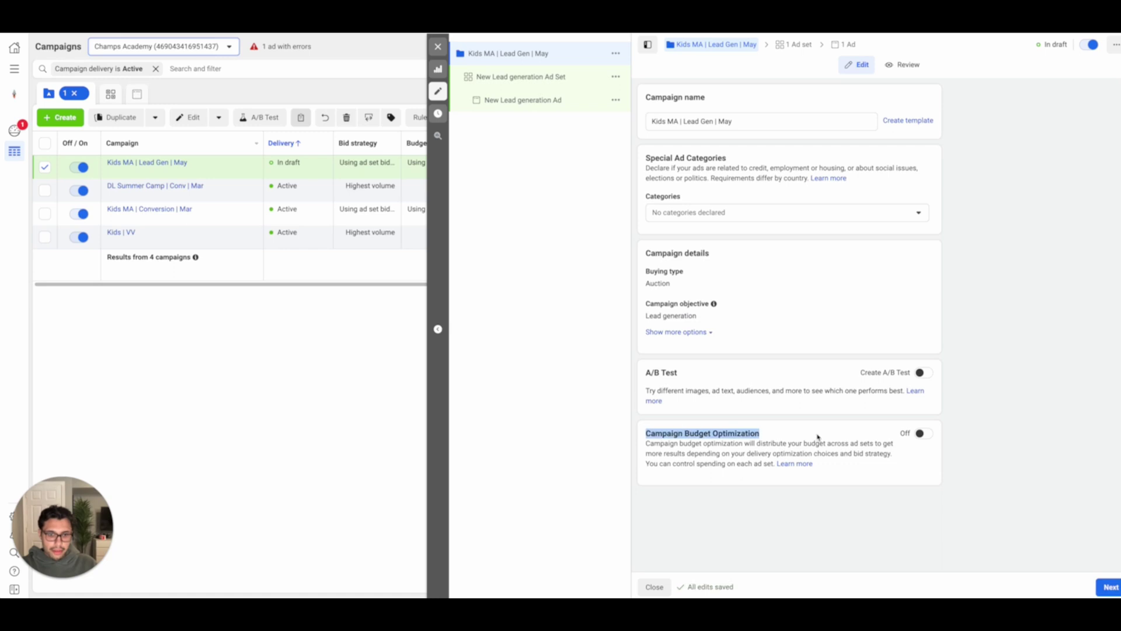
left_click(818, 437)
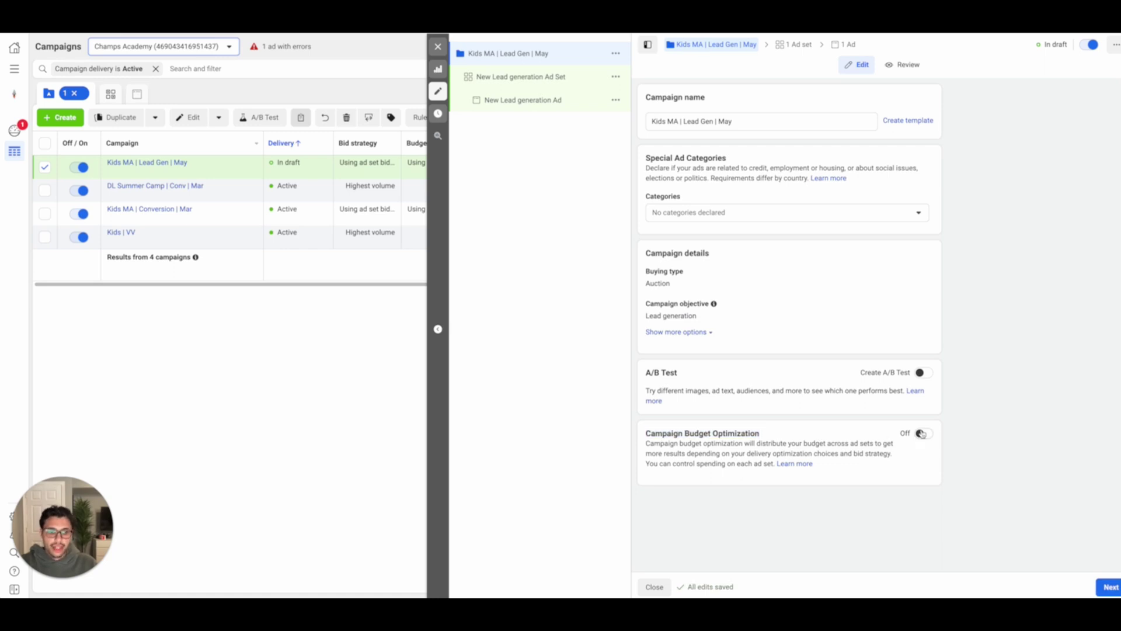
left_click(921, 434)
scroll(825, 253, "down", 3)
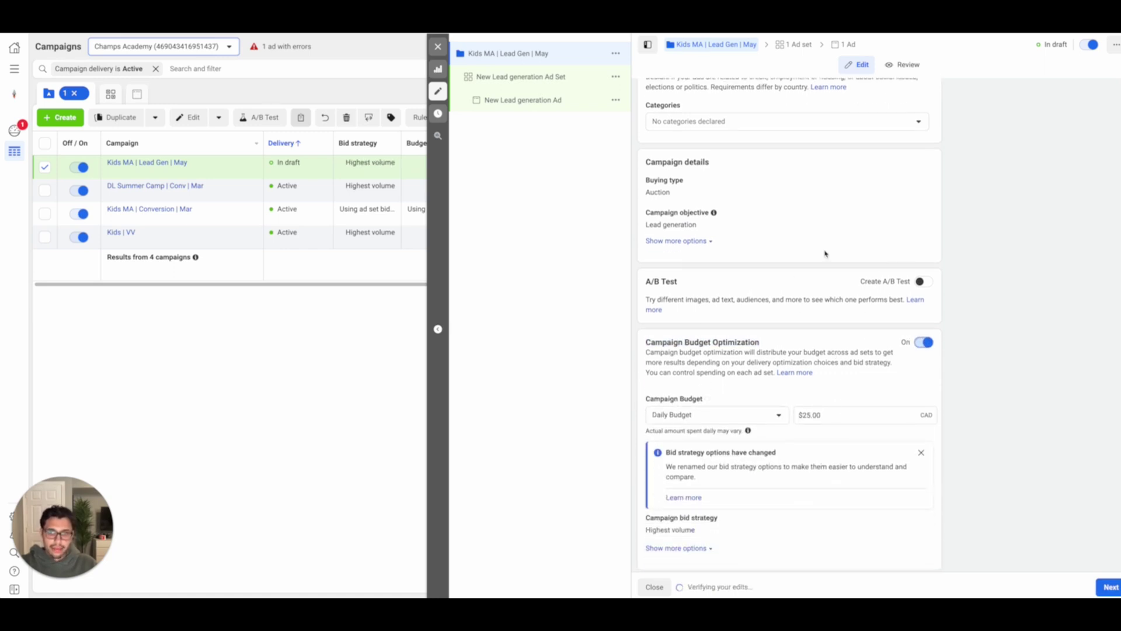
double_click(824, 411)
type("20")
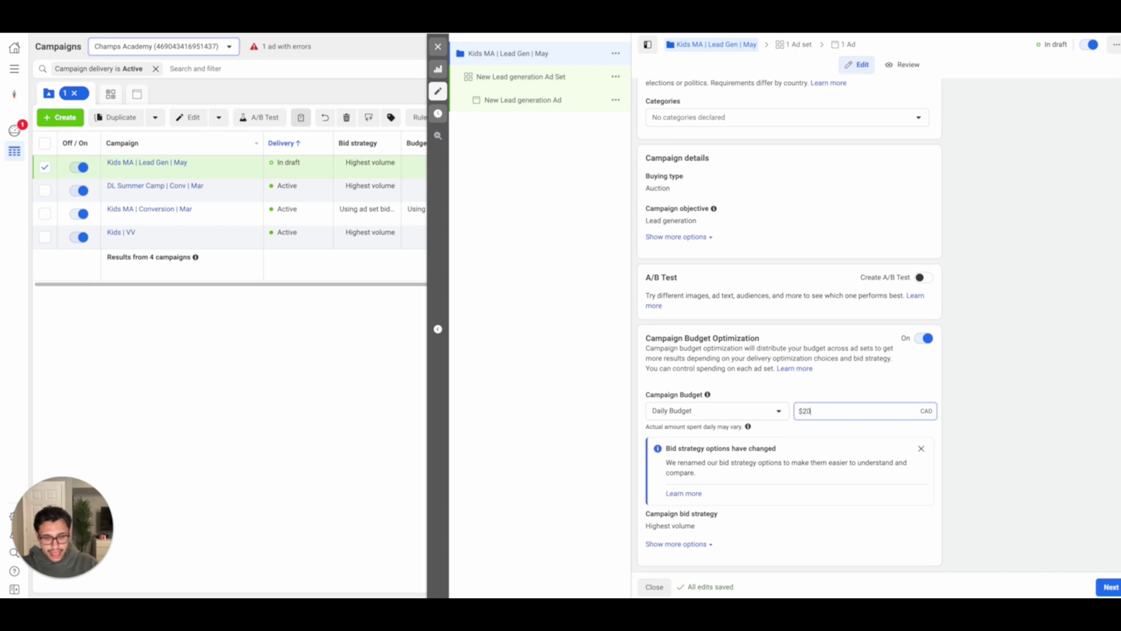
left_click(821, 385)
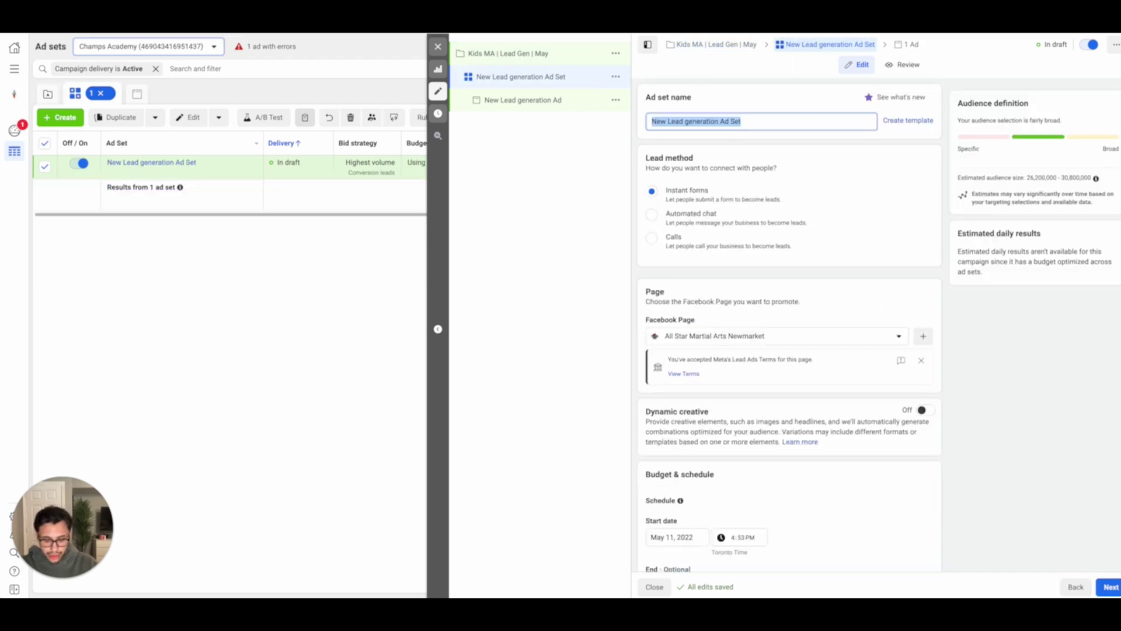
Rename the new lead generation ad set as "Cold"
type("Cold")
left_click(876, 109)
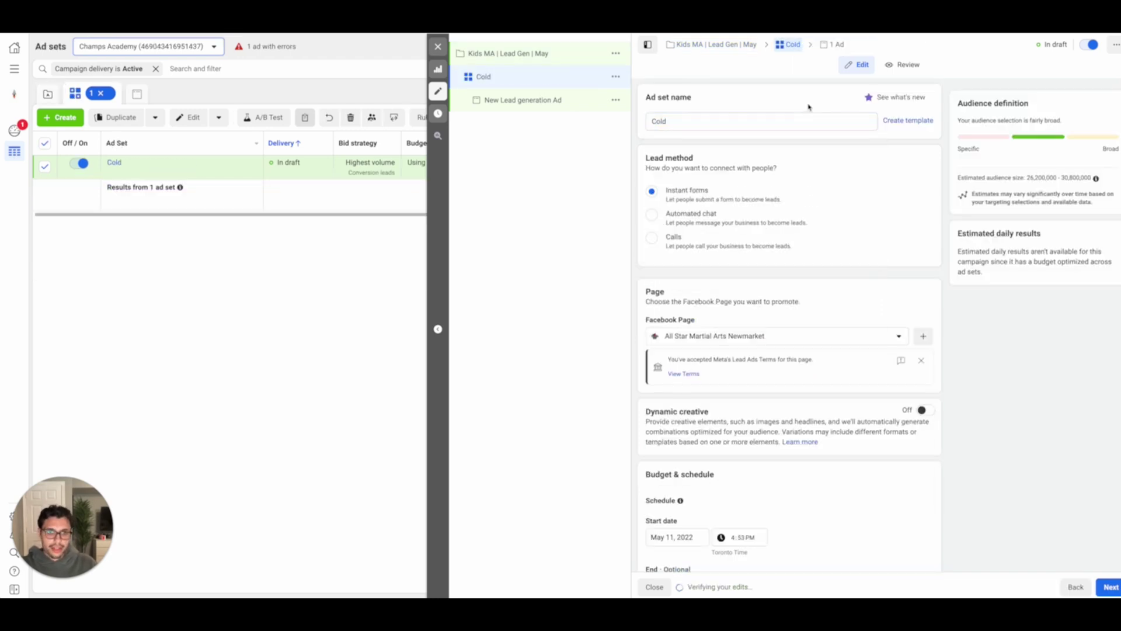
Edit the ad set's audience settings so that locations target "People living in this location"
scroll(799, 161, "down", 1)
scroll(796, 165, "down", 1)
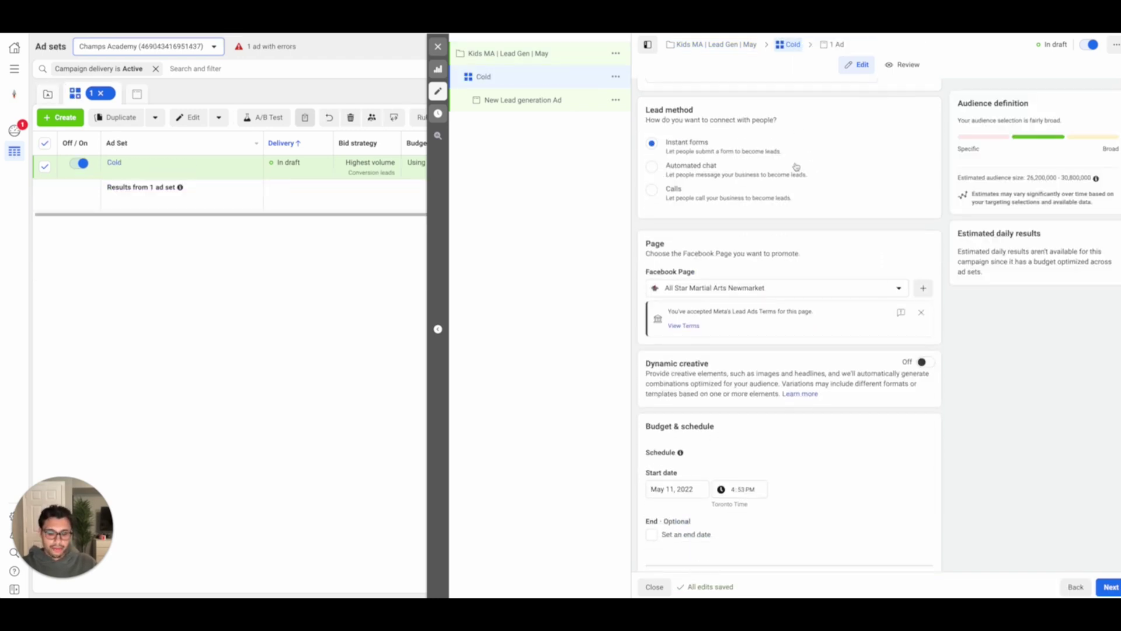
scroll(796, 167, "down", 2)
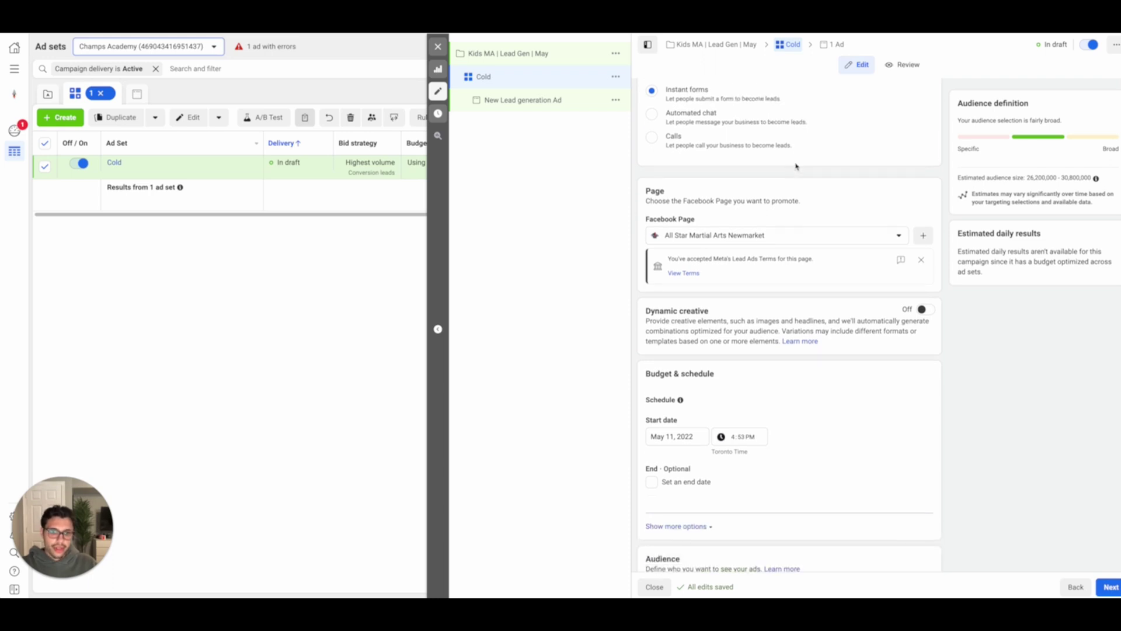
scroll(775, 230, "down", 12)
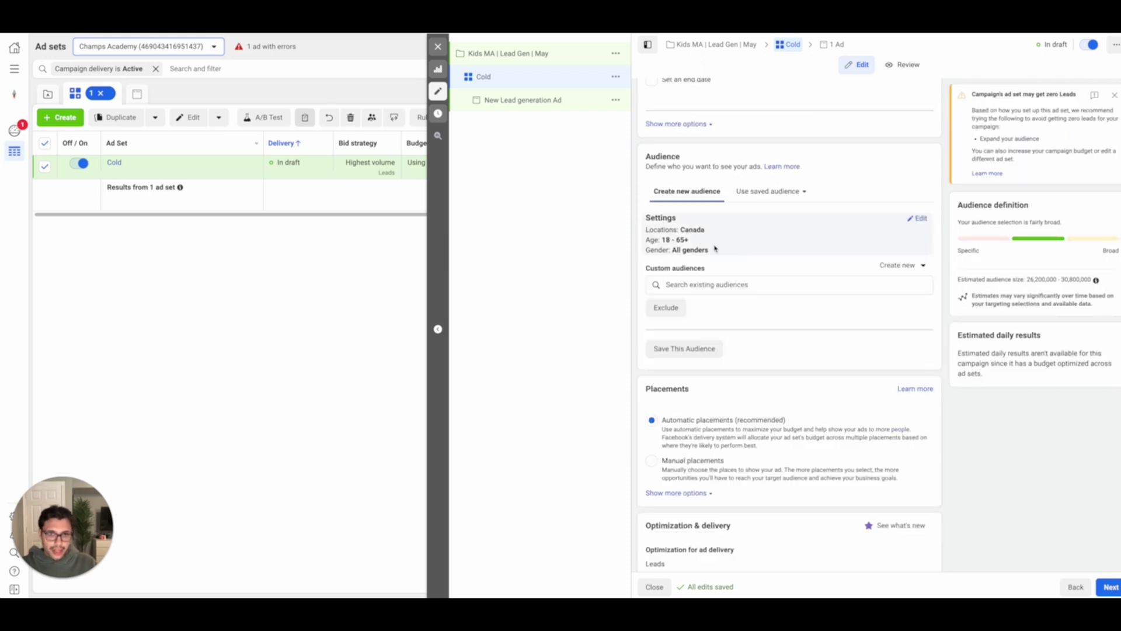
left_click(919, 220)
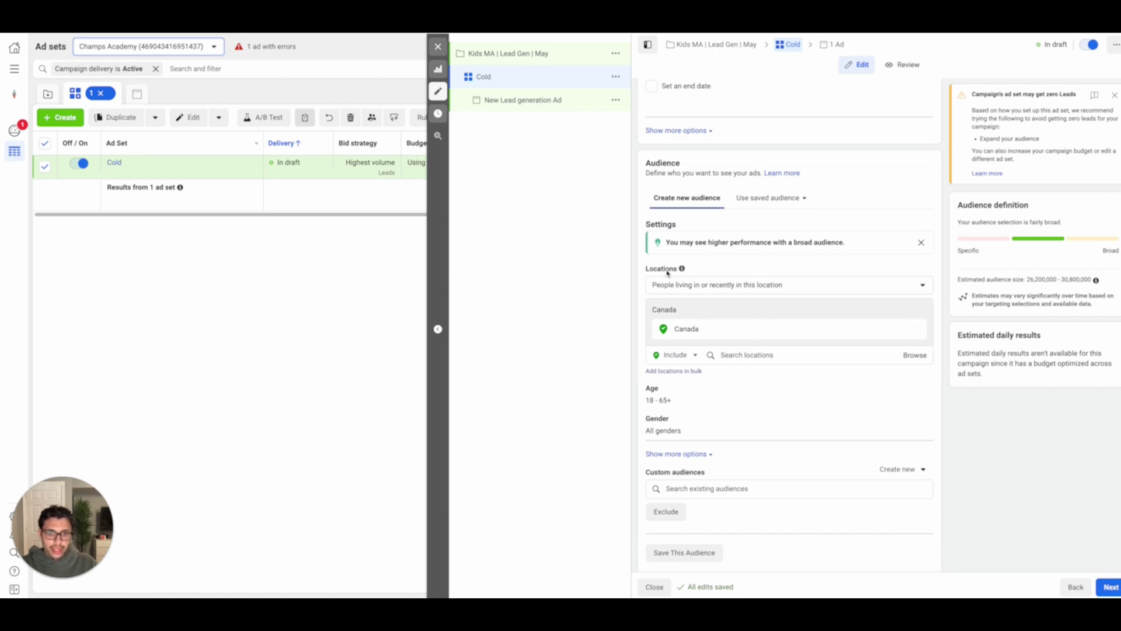
mouse_move(681, 270)
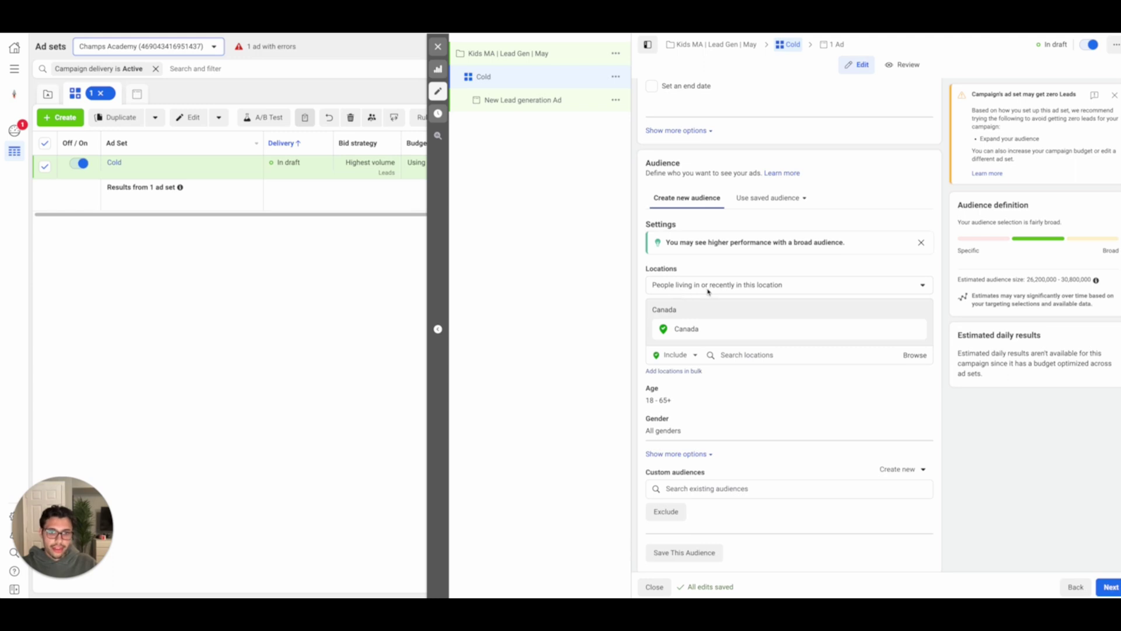
left_click(774, 289)
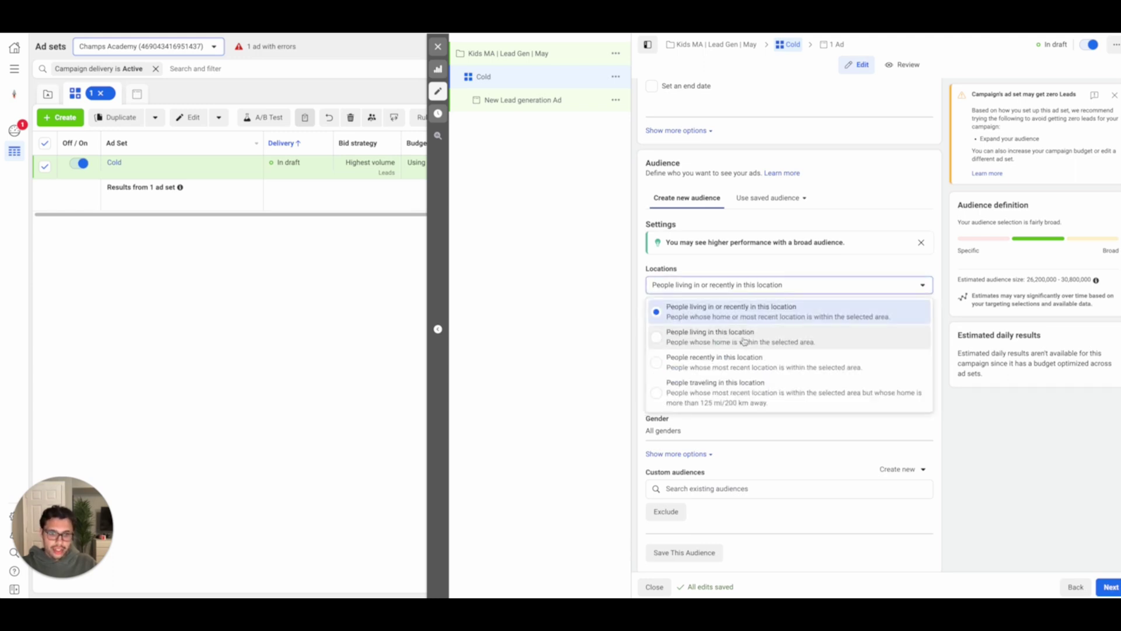
left_click(771, 335)
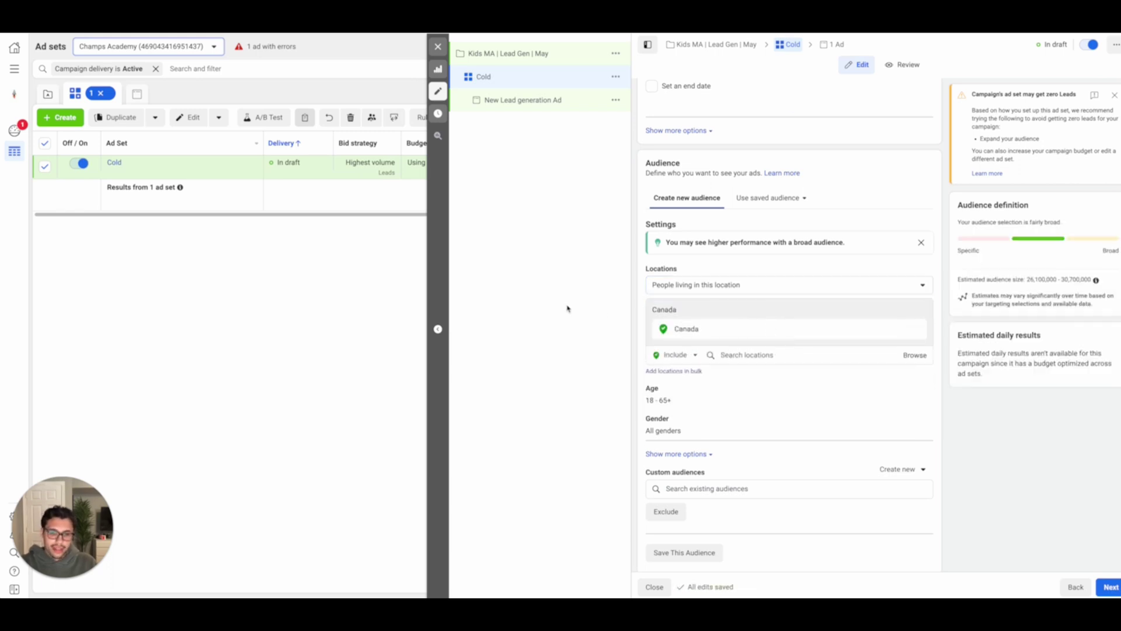
Replace Canada as the target location with the street address in Barrie, Ontario, and set its radius to 6 mi
left_click(918, 330)
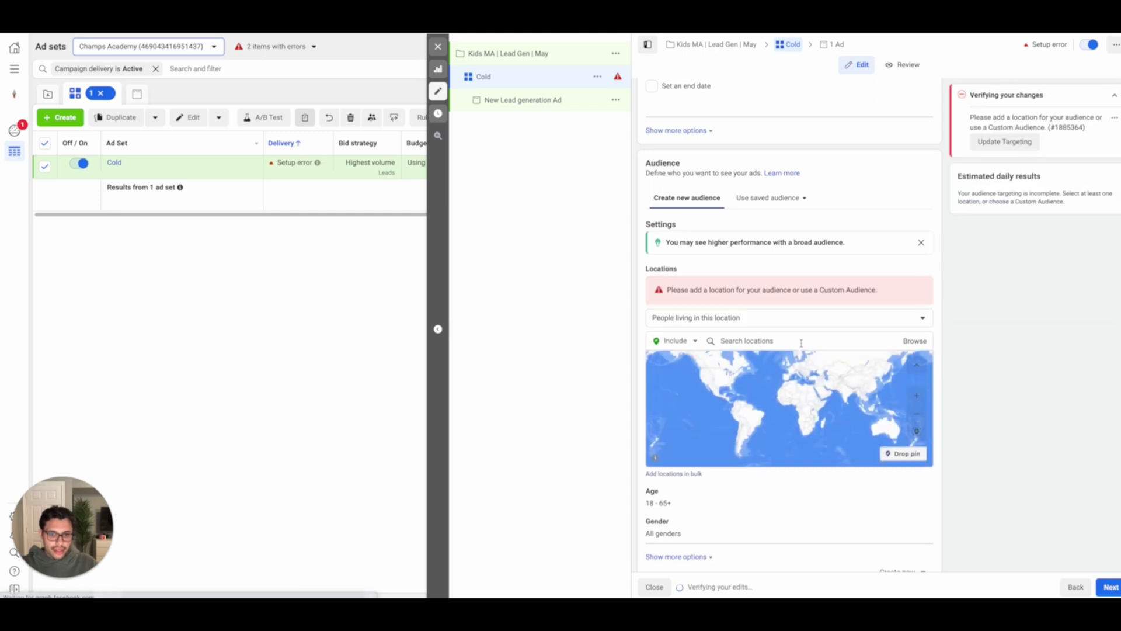
left_click(802, 342)
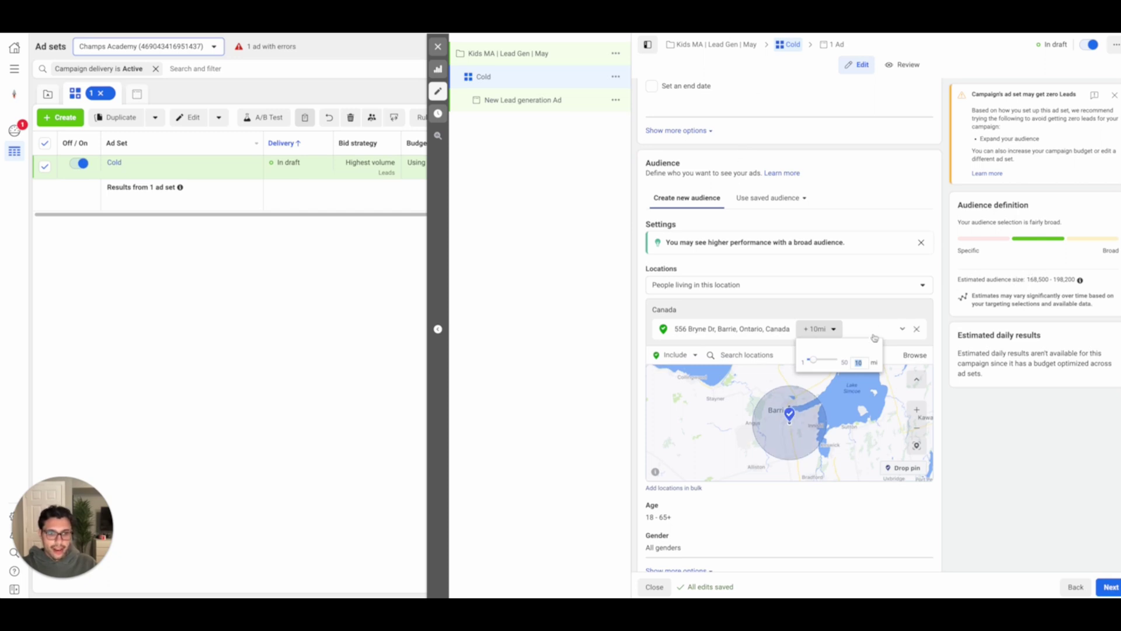
type("6")
left_click(921, 332)
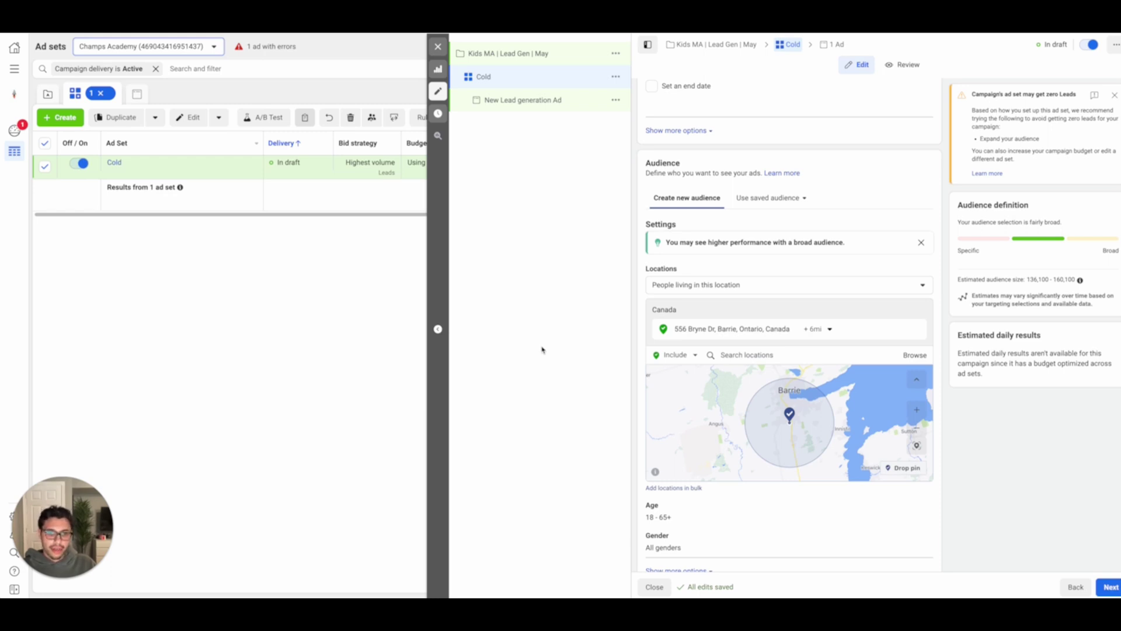
Switch the ad set from automatic to manual placements
scroll(683, 202, "down", 1)
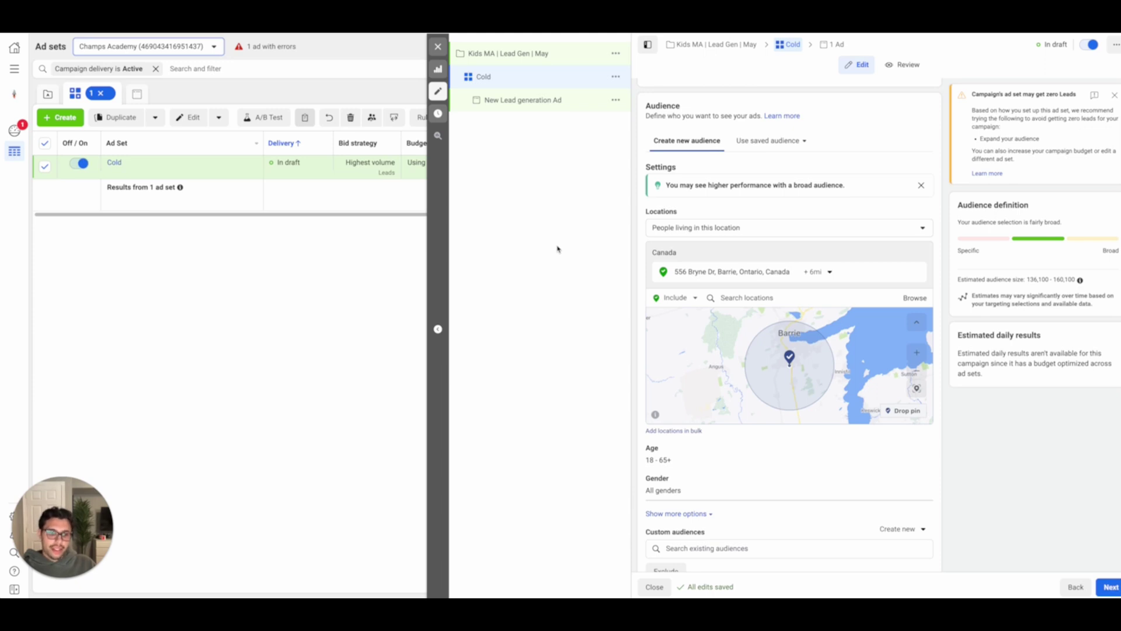
scroll(619, 359, "down", 2)
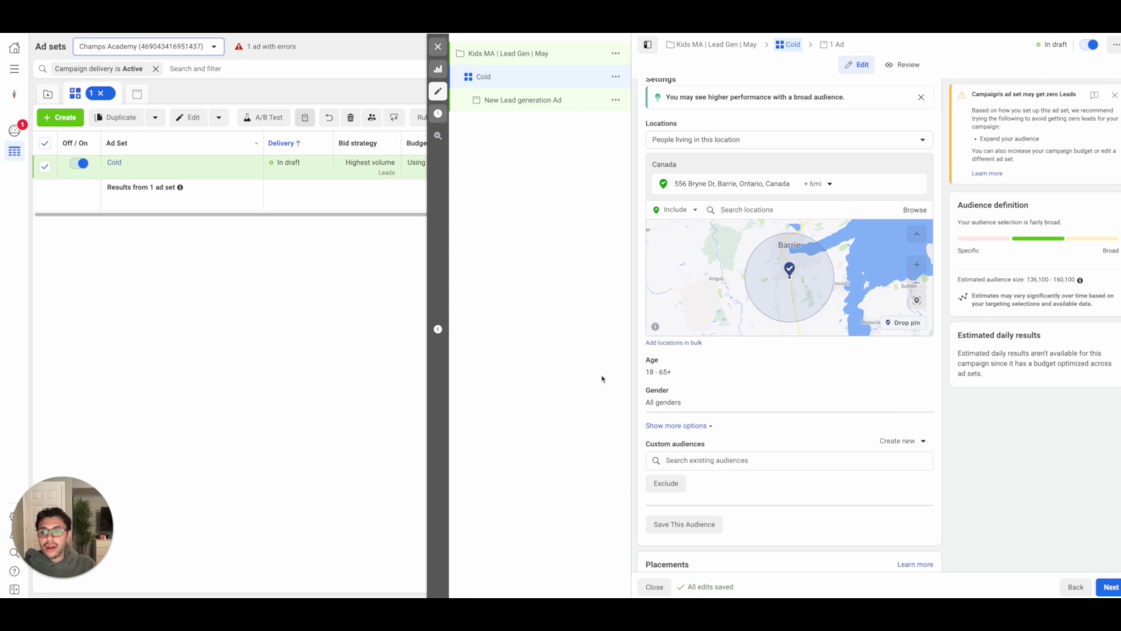
scroll(671, 321, "down", 2)
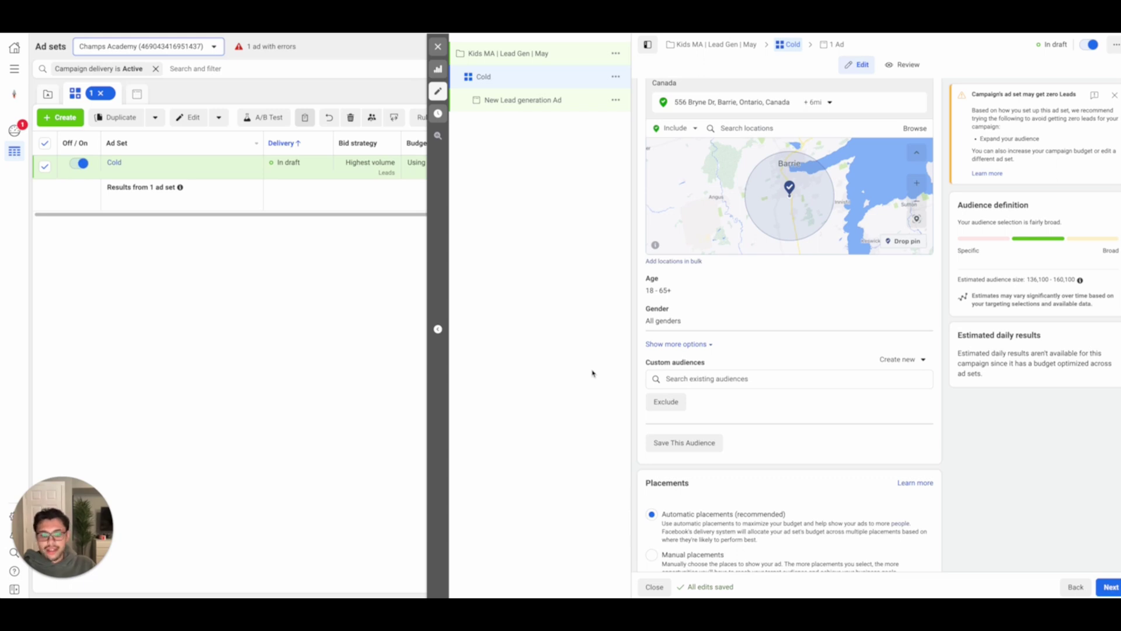
scroll(744, 333, "down", 4)
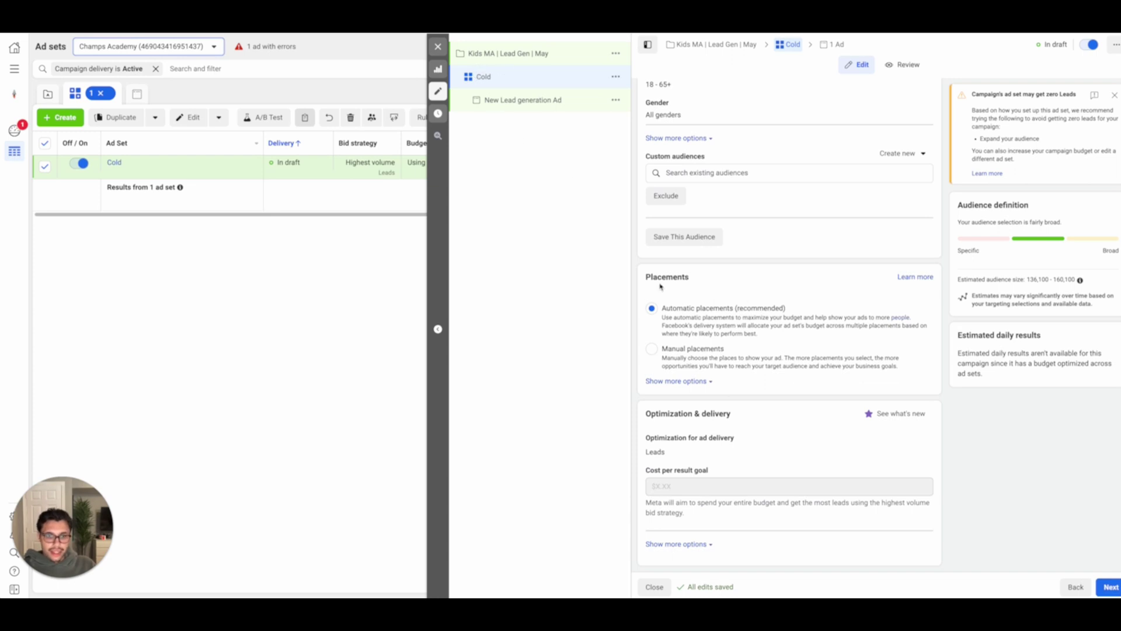
left_click(652, 349)
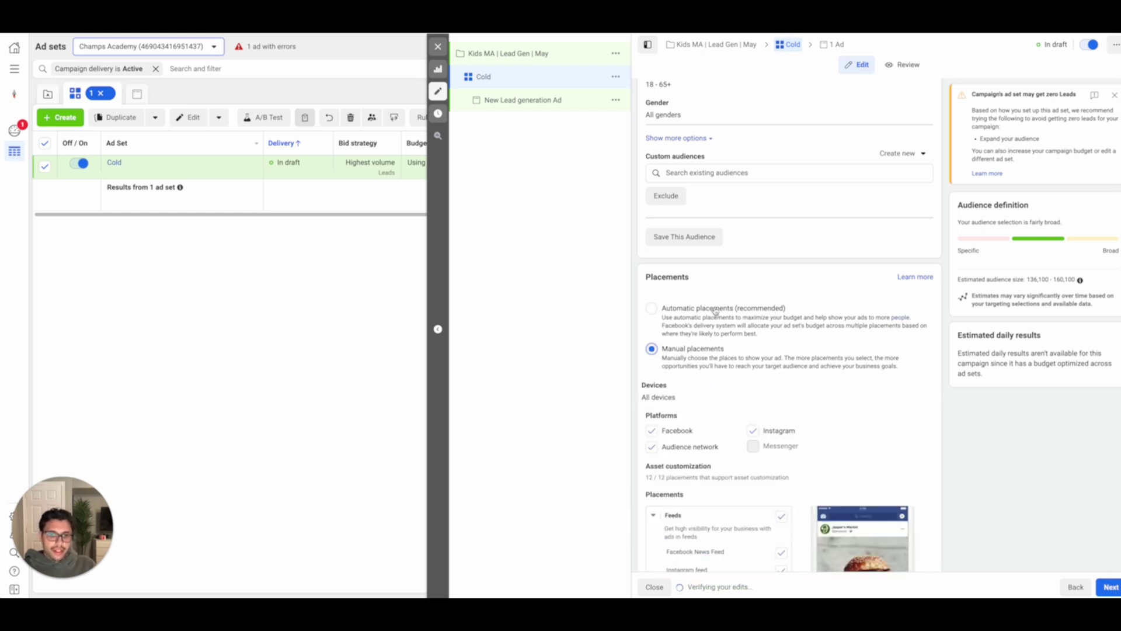
Exclude Facebook Marketplace, Facebook video feeds and Instagram Explore from the Feeds placements
scroll(817, 339, "down", 3)
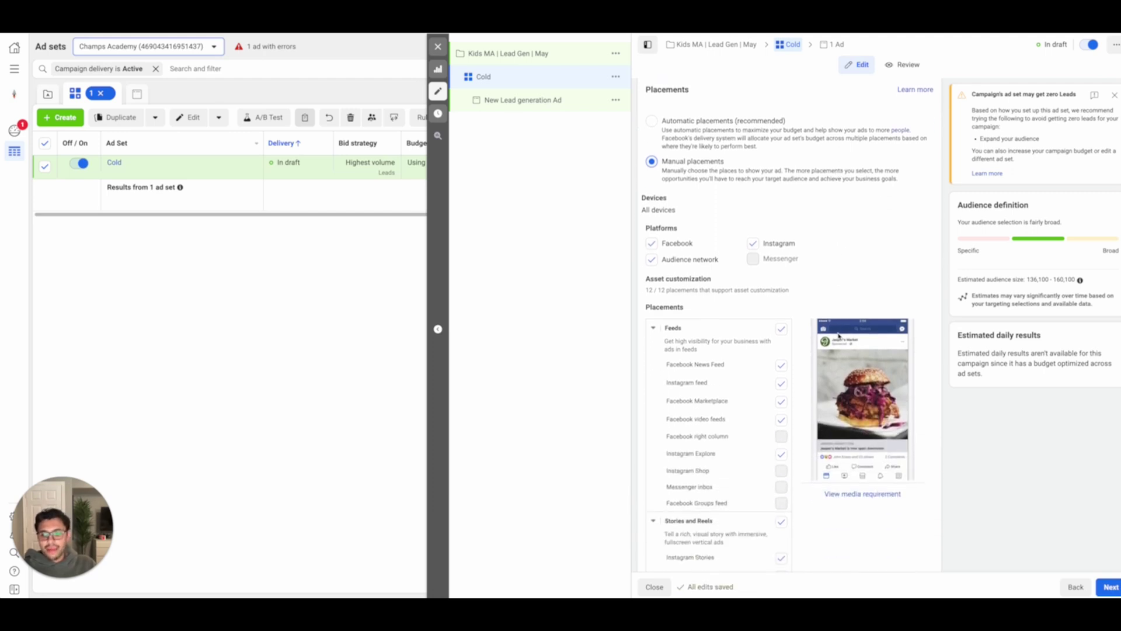
scroll(817, 306, "down", 2)
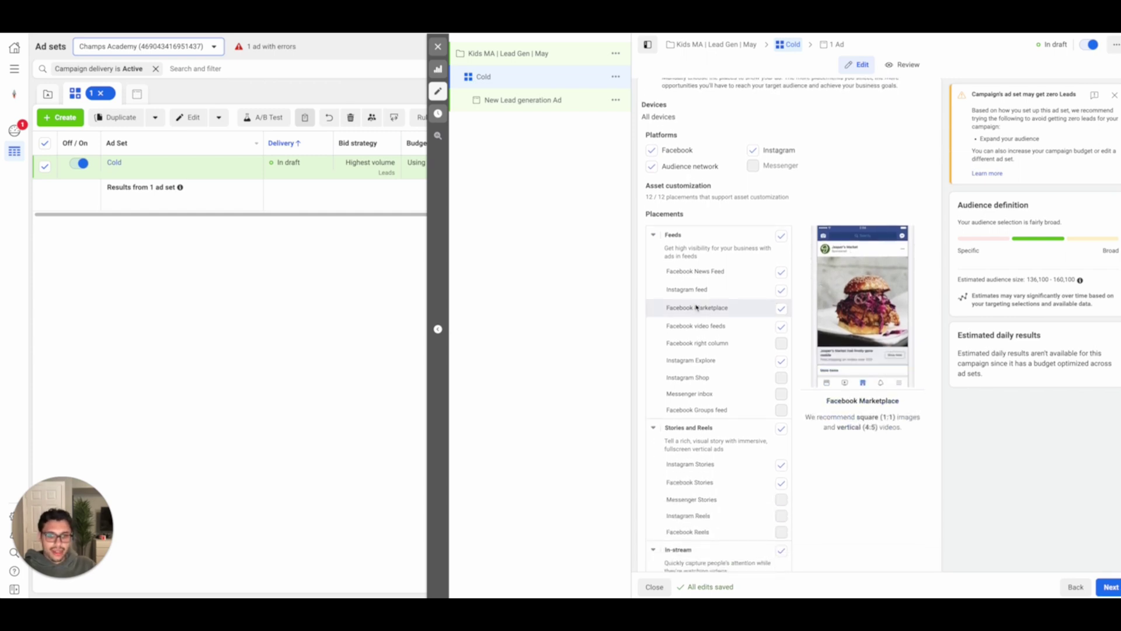
left_click(782, 308)
left_click(782, 333)
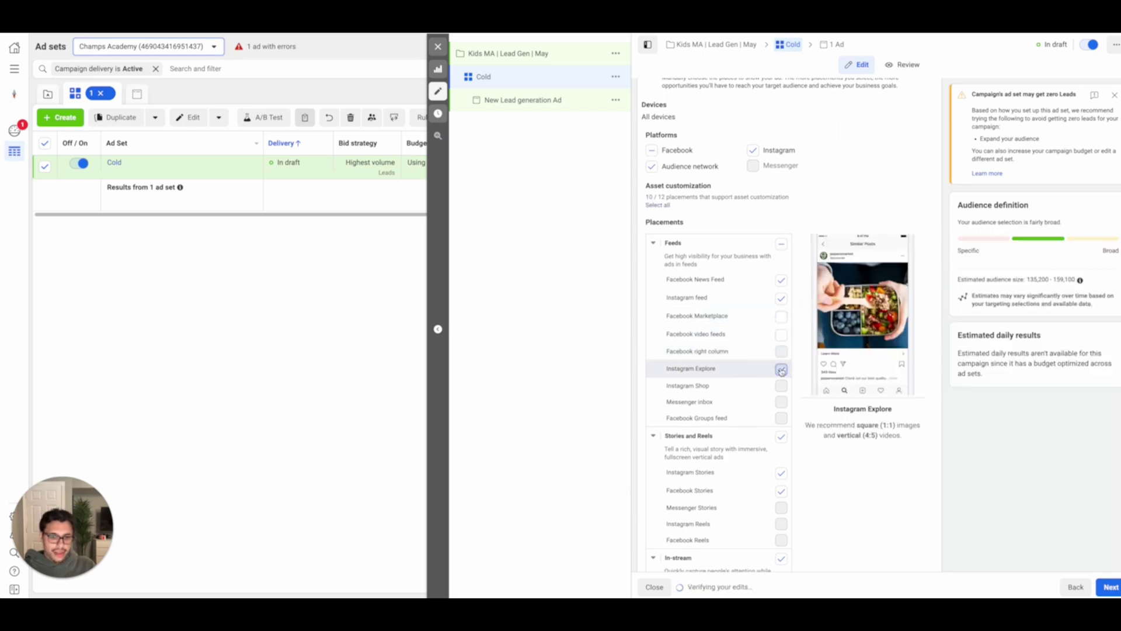
left_click(781, 369)
Exclude the In-stream, Search, In-article, and Apps and sites placements, keeping Stories and Reels selected
scroll(732, 376, "down", 3)
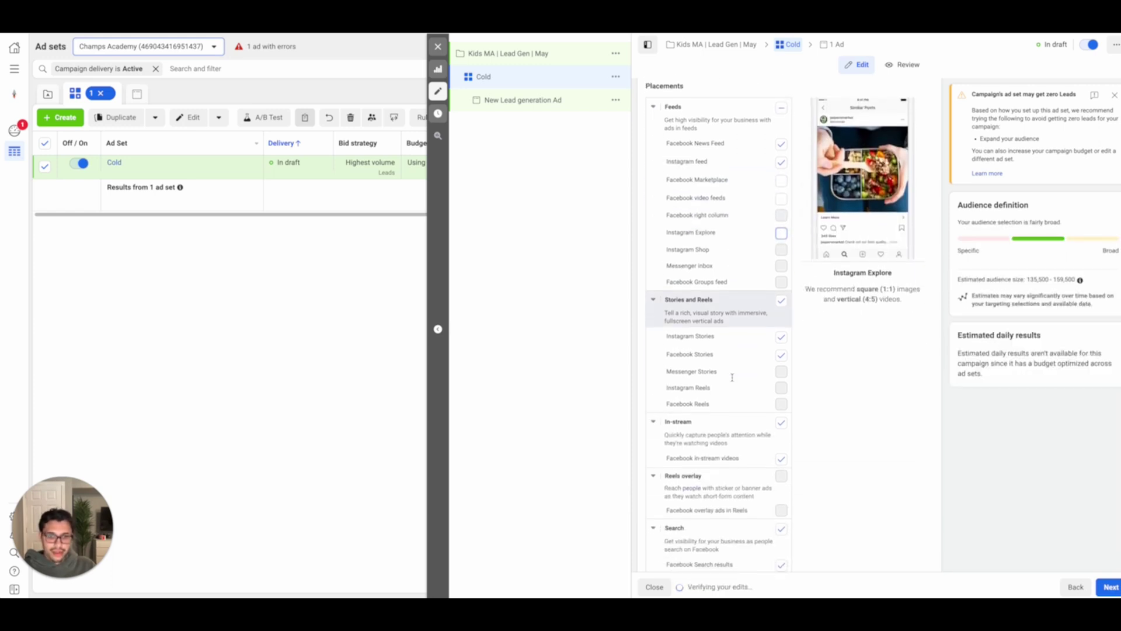
scroll(736, 367, "down", 2)
left_click(782, 330)
scroll(749, 353, "down", 2)
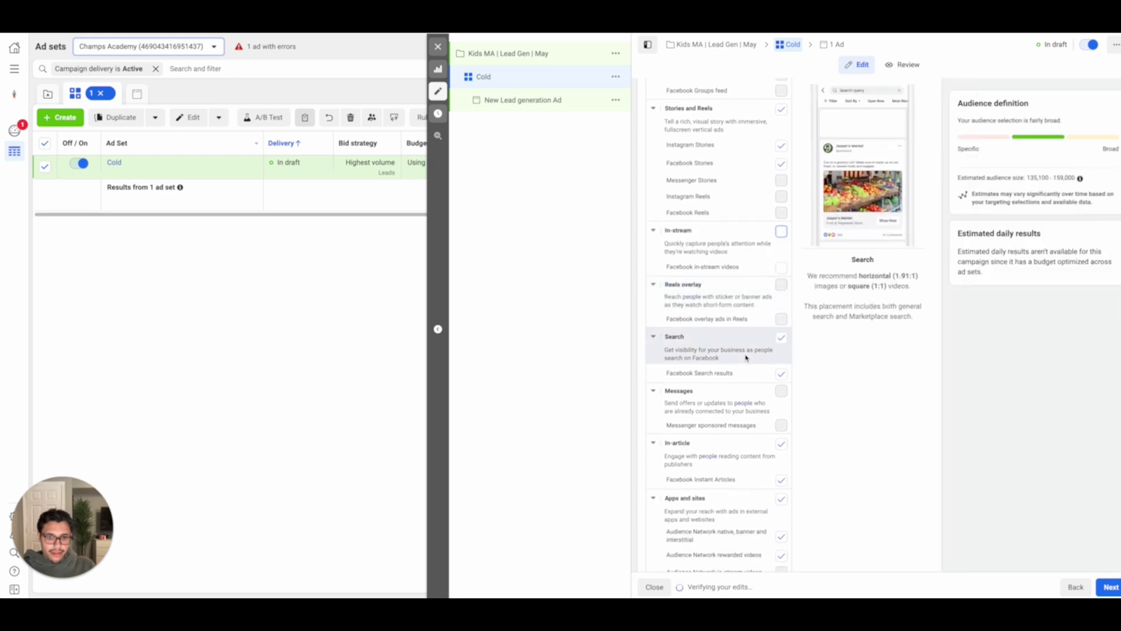
left_click(781, 338)
scroll(777, 346, "down", 3)
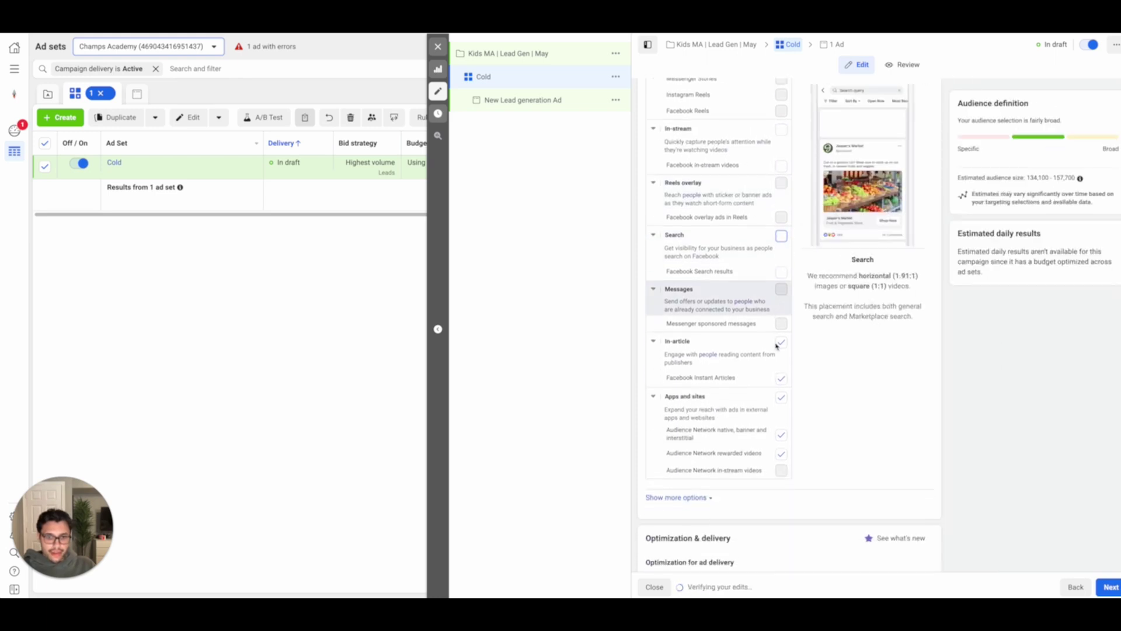
left_click(782, 378)
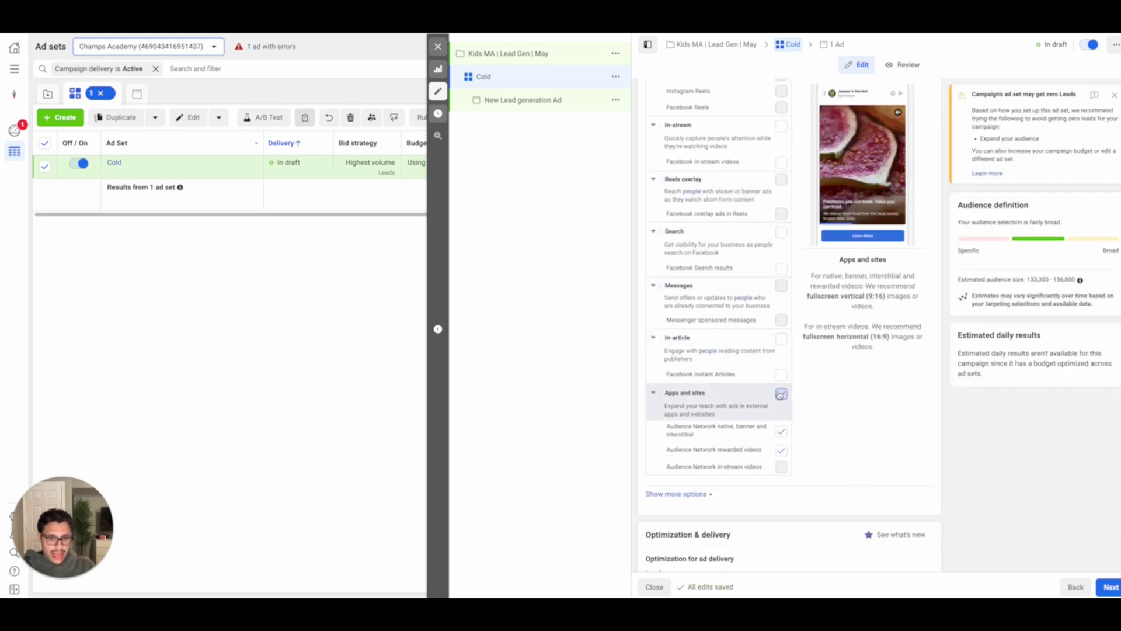
left_click(782, 394)
scroll(738, 372, "up", 10)
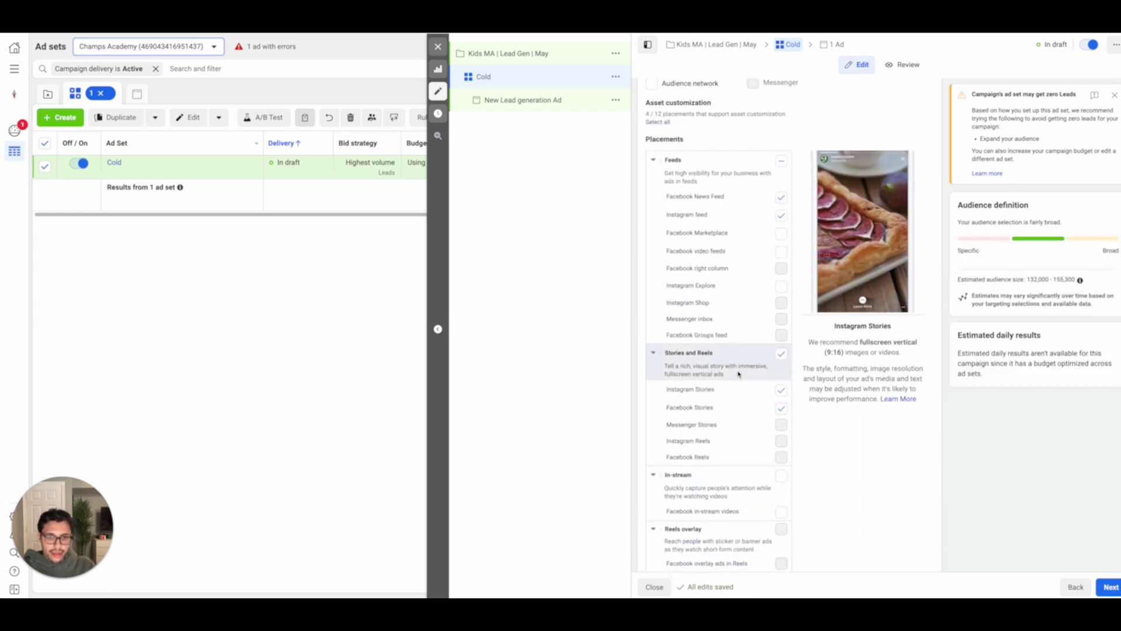
scroll(738, 372, "up", 1)
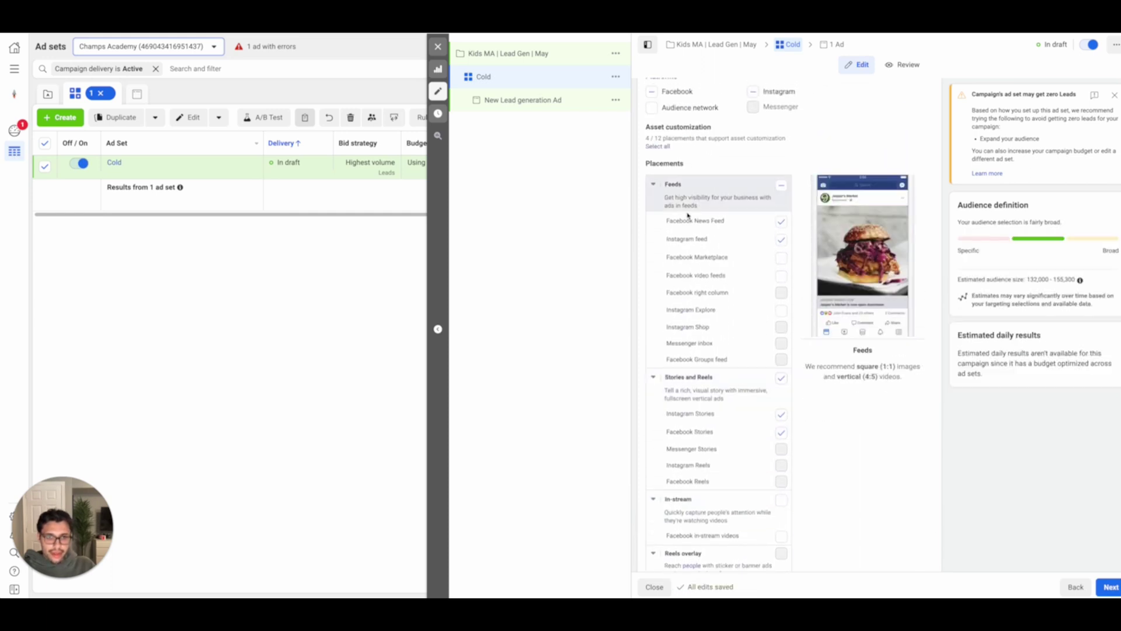
Review the ad set's placement selection from Feeds through Apps and sites
scroll(706, 242, "down", 3)
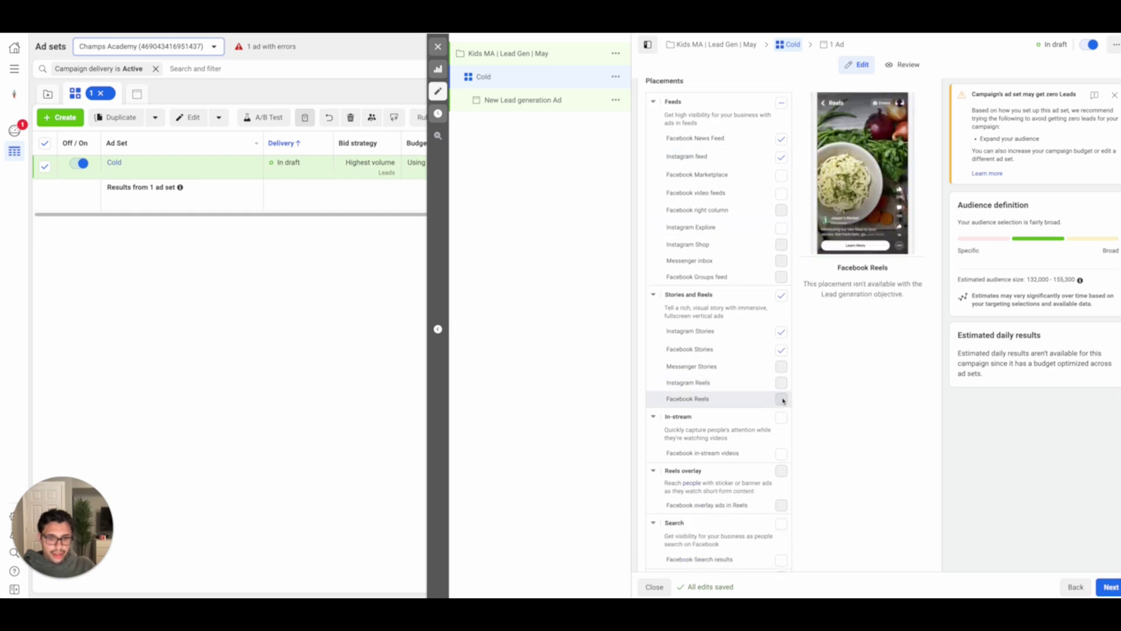
scroll(778, 395, "up", 2)
scroll(753, 380, "down", 12)
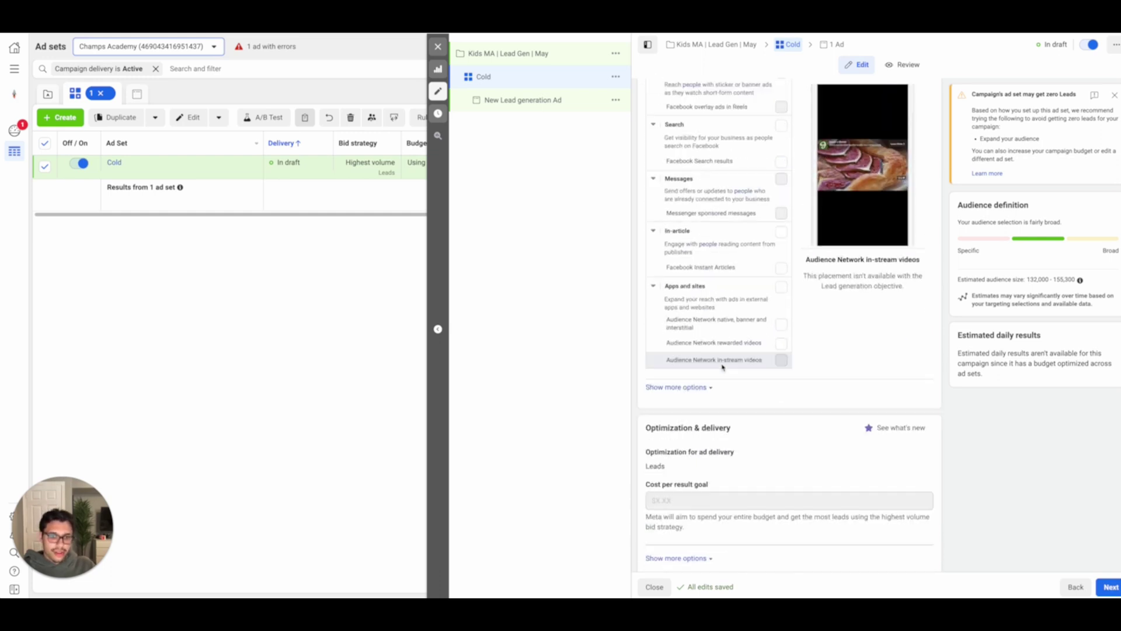
scroll(723, 366, "up", 8)
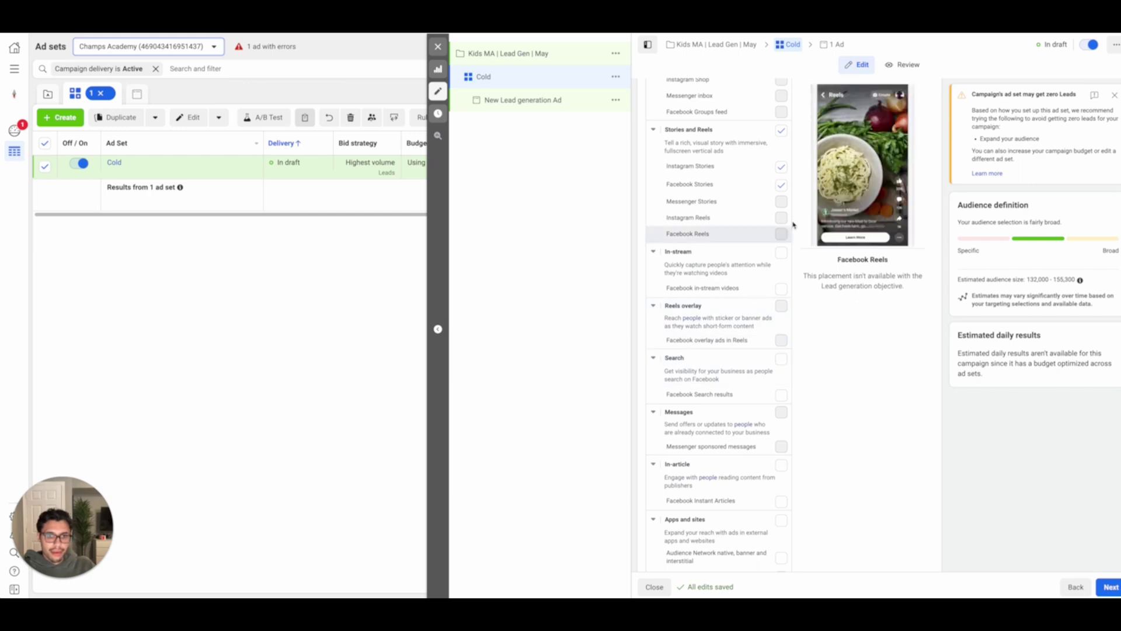
scroll(767, 277, "up", 5)
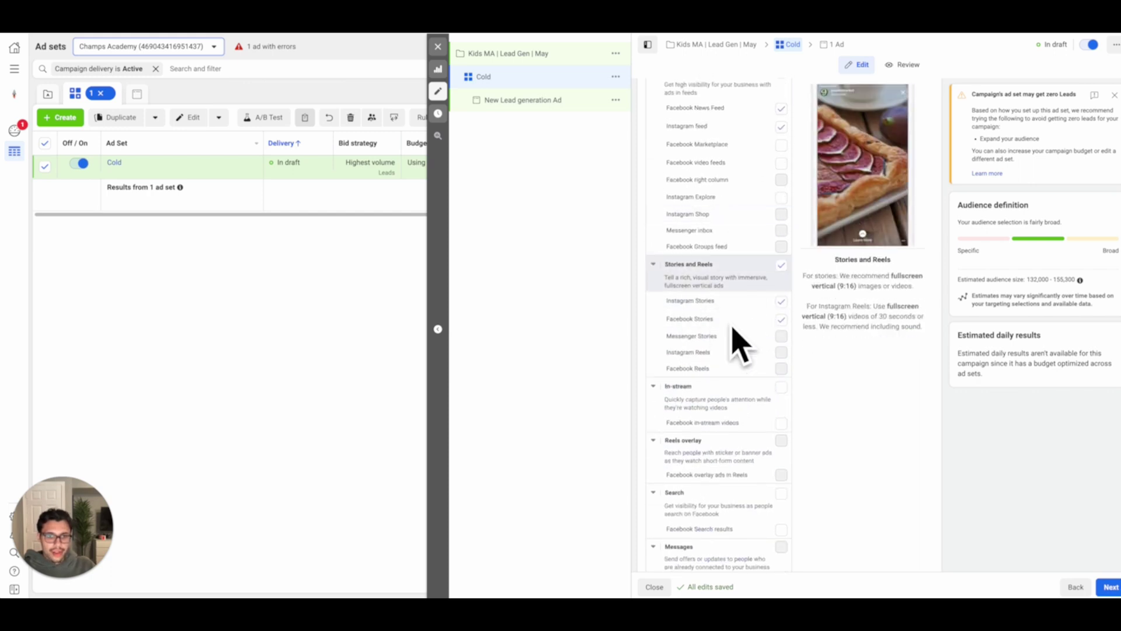
scroll(767, 225, "down", 13)
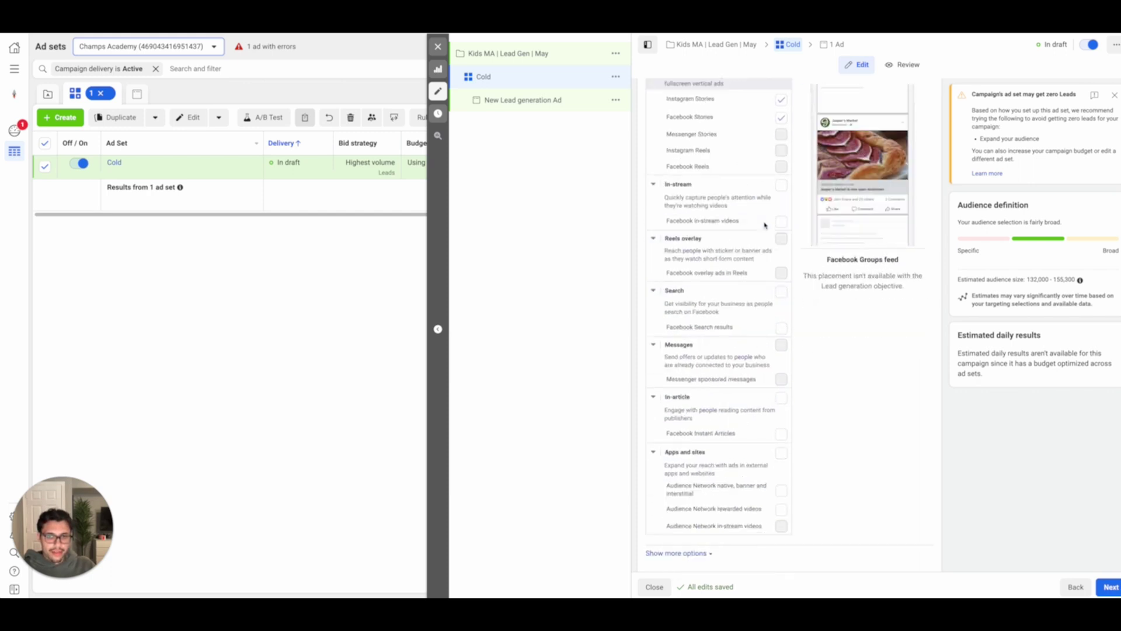
Continue to the ad level and name the ad "Photo | 05/11/22"
left_click(1111, 587)
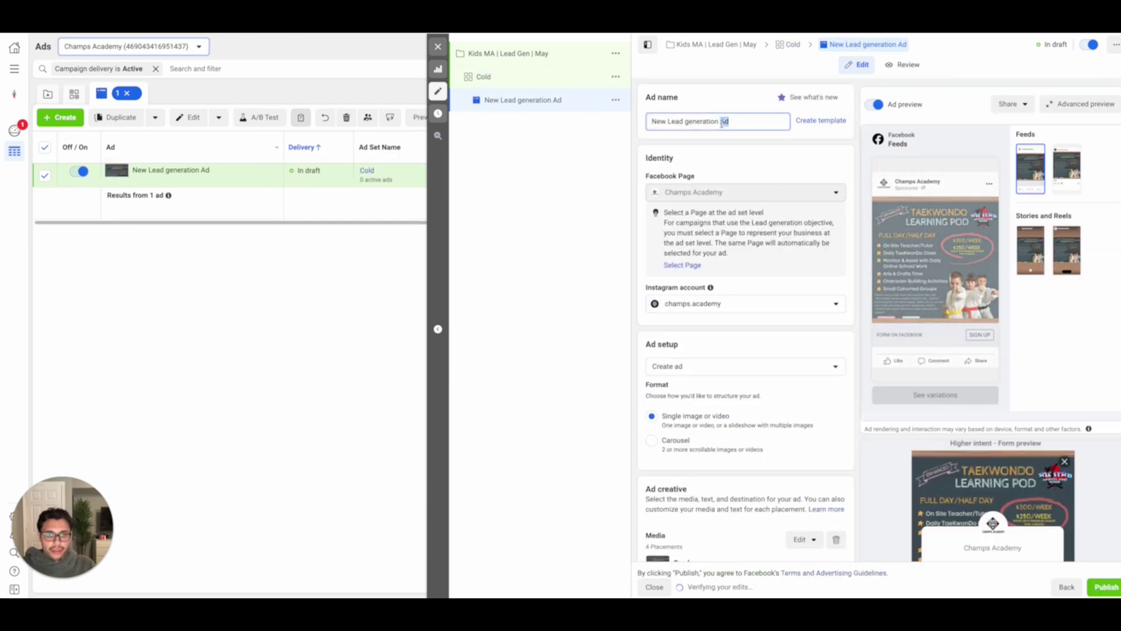
triple_click(724, 121)
type("Photo | 05/11/22")
left_click(764, 156)
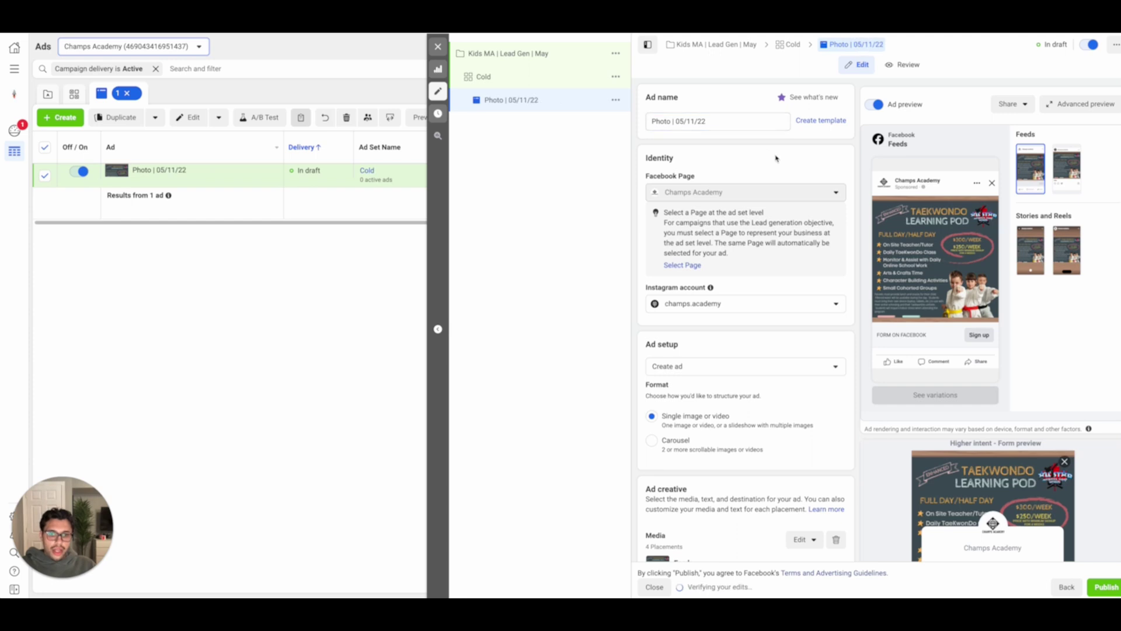
Remove the existing Taekwondo Learning Pod image from the ad creative
scroll(730, 146, "down", 2)
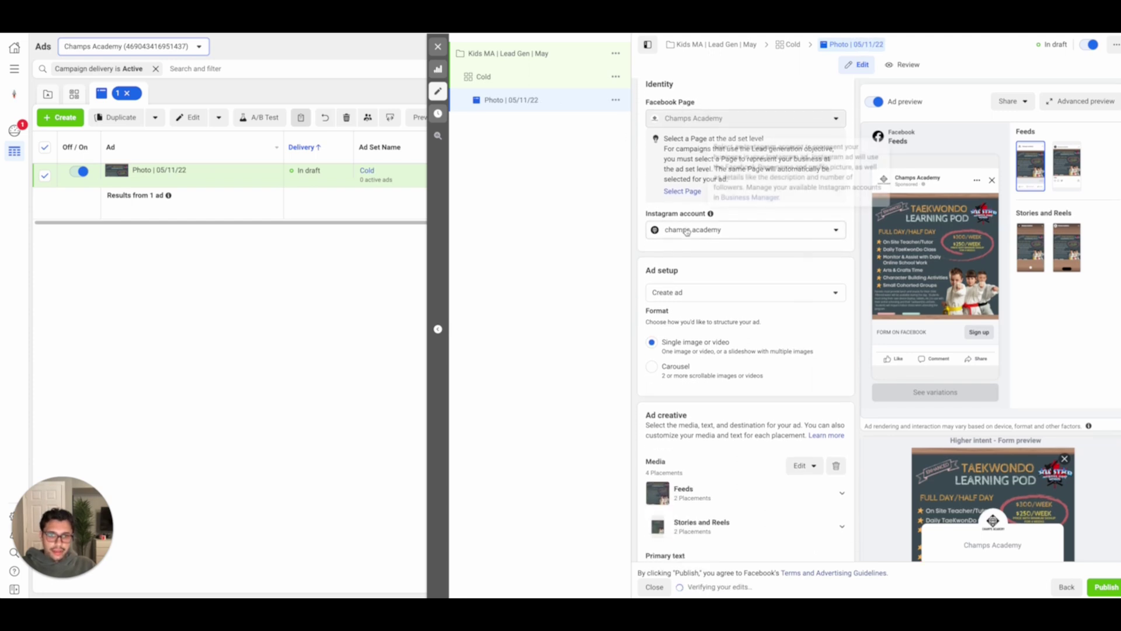
scroll(700, 192, "down", 1)
left_click(836, 415)
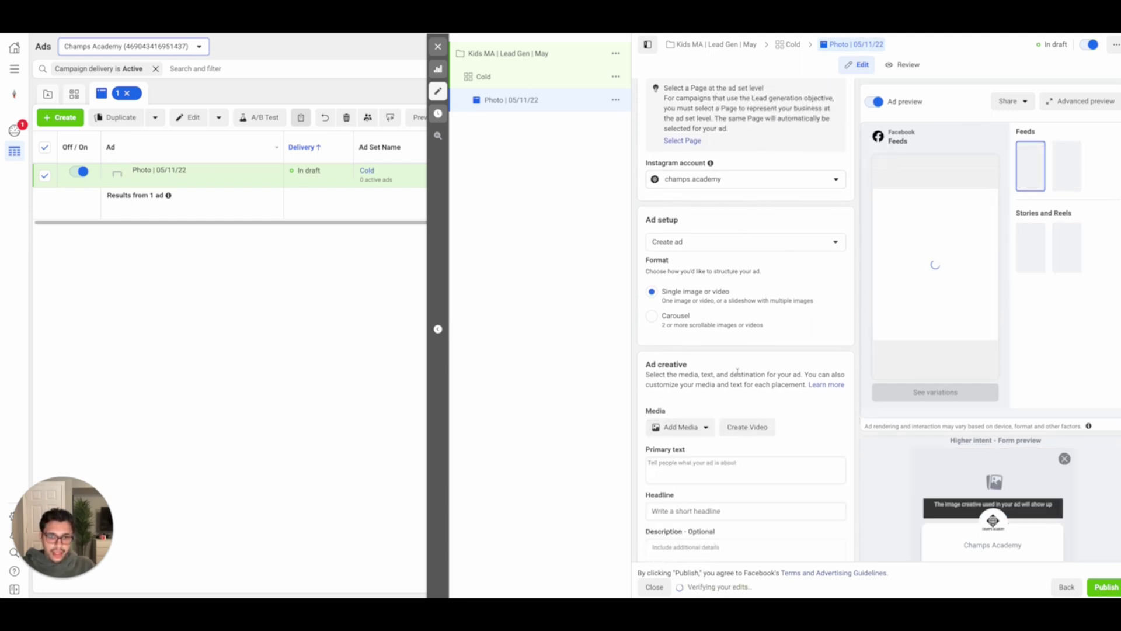
Try the Carousel format for the ad and return it to Single image or video
scroll(730, 327, "down", 1)
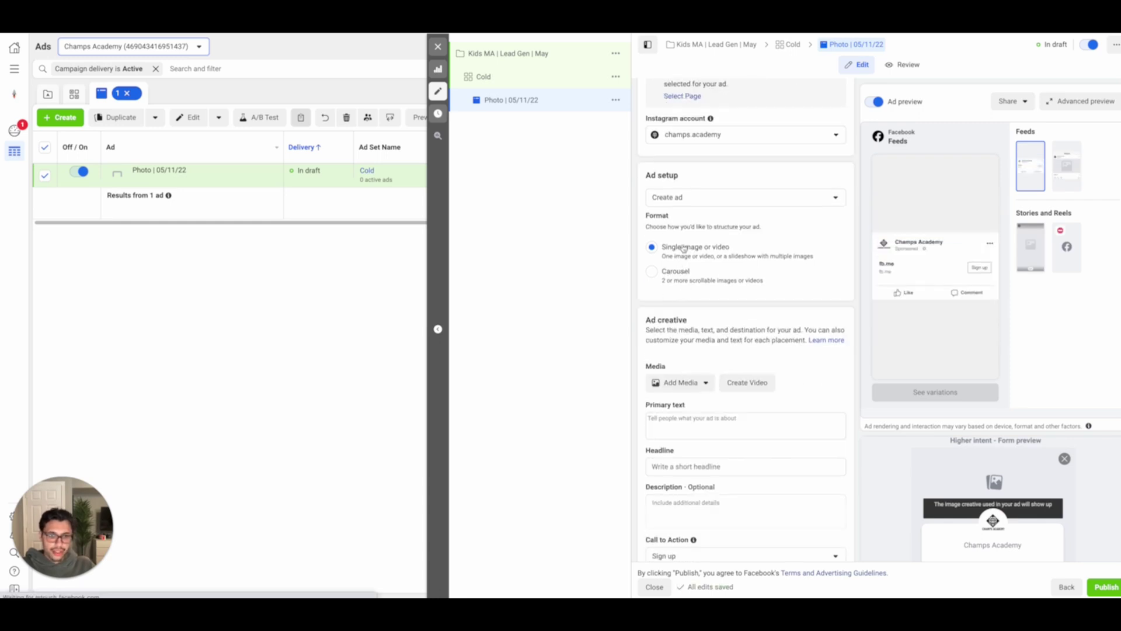
left_click(651, 272)
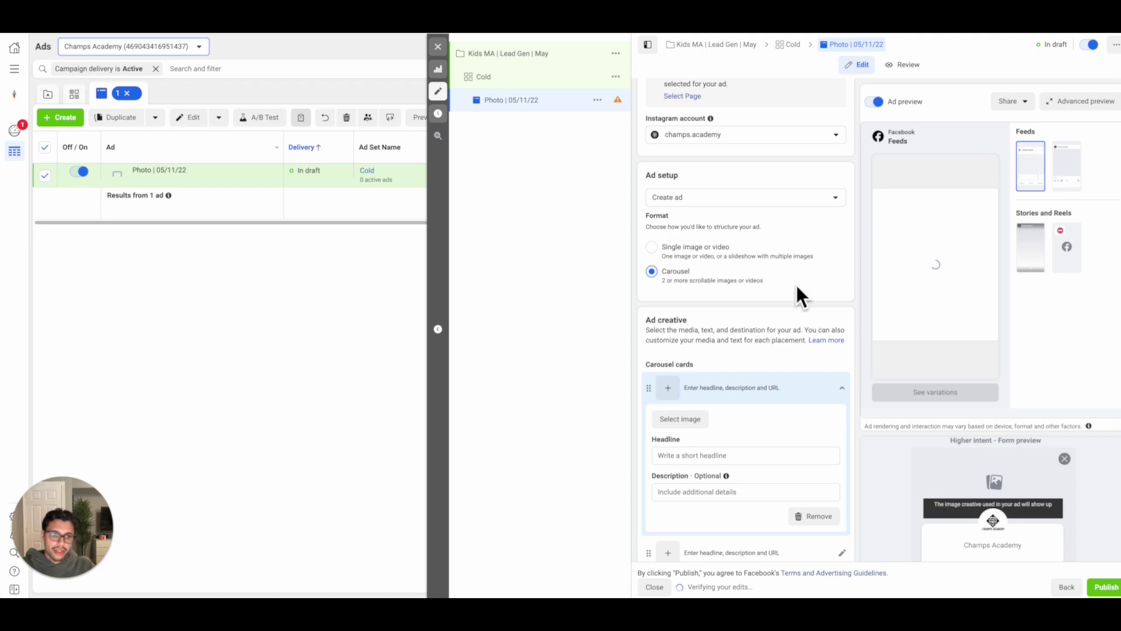
left_click(652, 247)
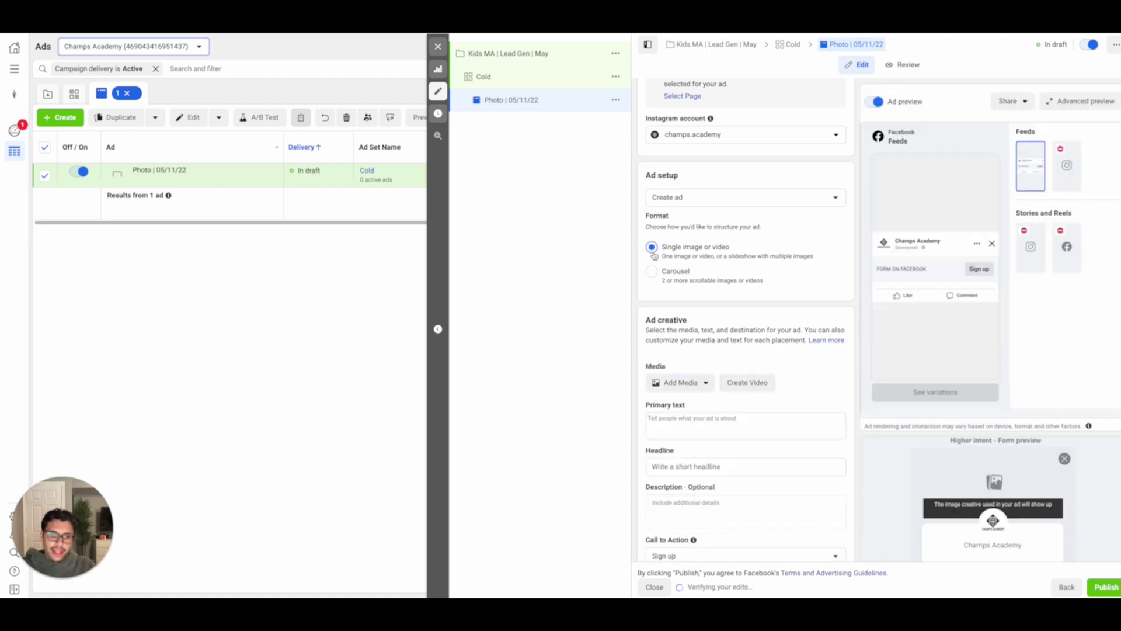
Add the account photo of an instructor holding pads for a kicking child as the ad's image for all placements
scroll(660, 233, "down", 2)
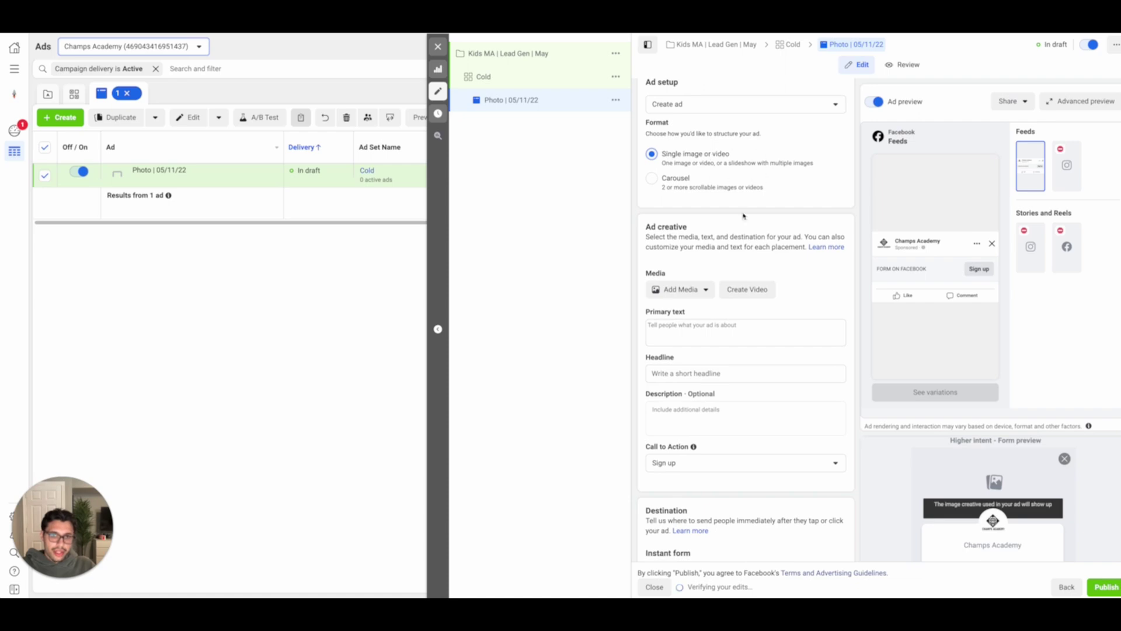
scroll(669, 176, "down", 1)
left_click(680, 233)
left_click(679, 255)
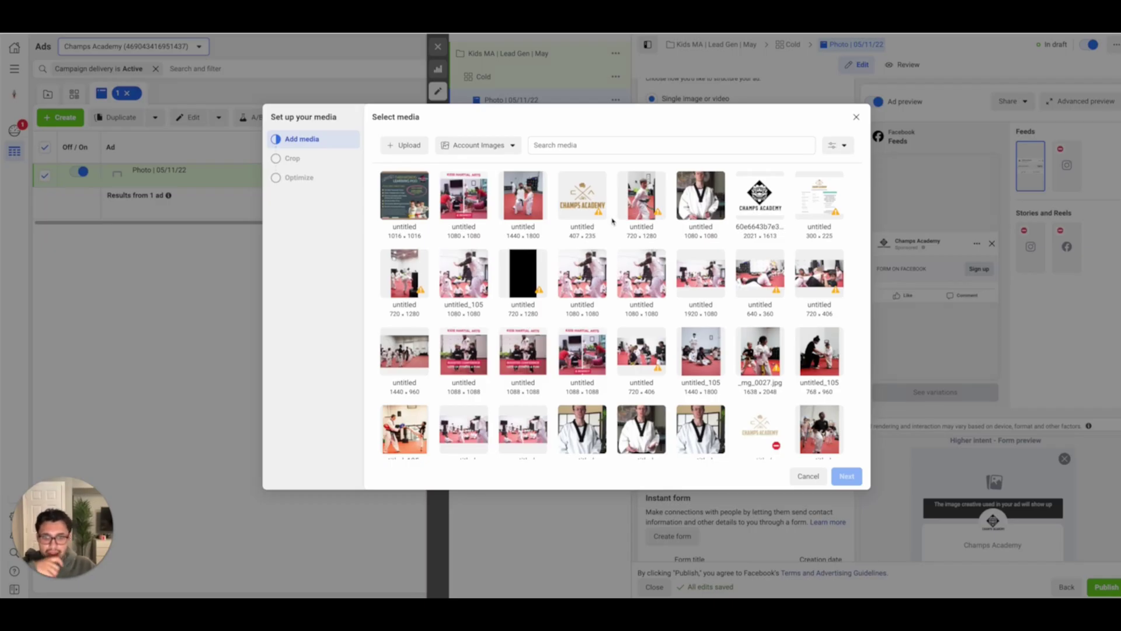
scroll(496, 223, "down", 2)
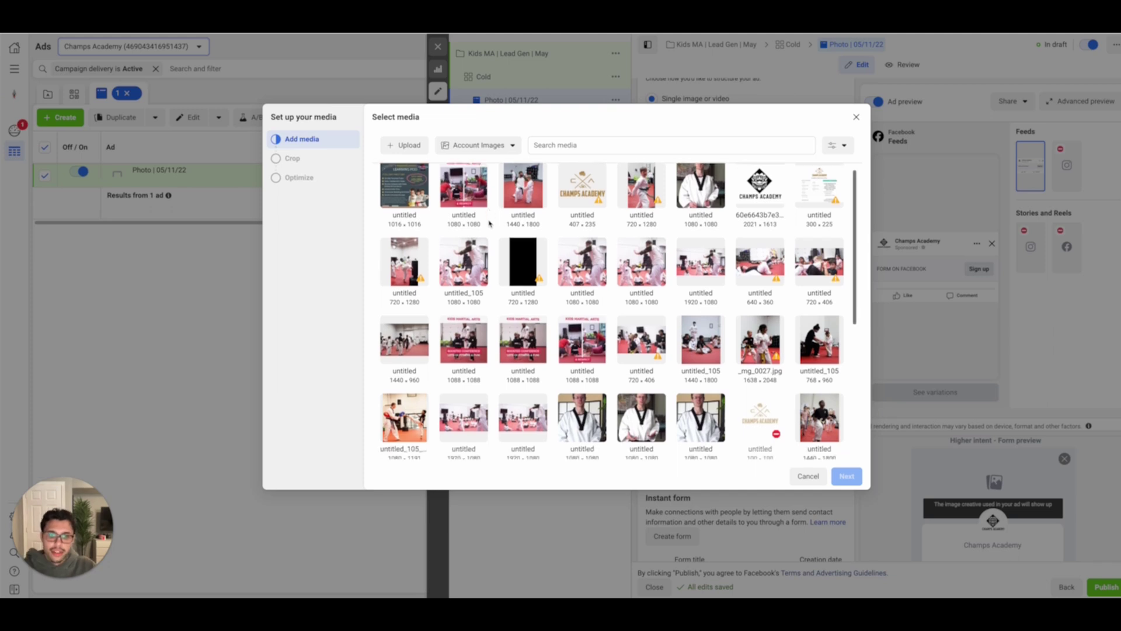
scroll(489, 223, "down", 2)
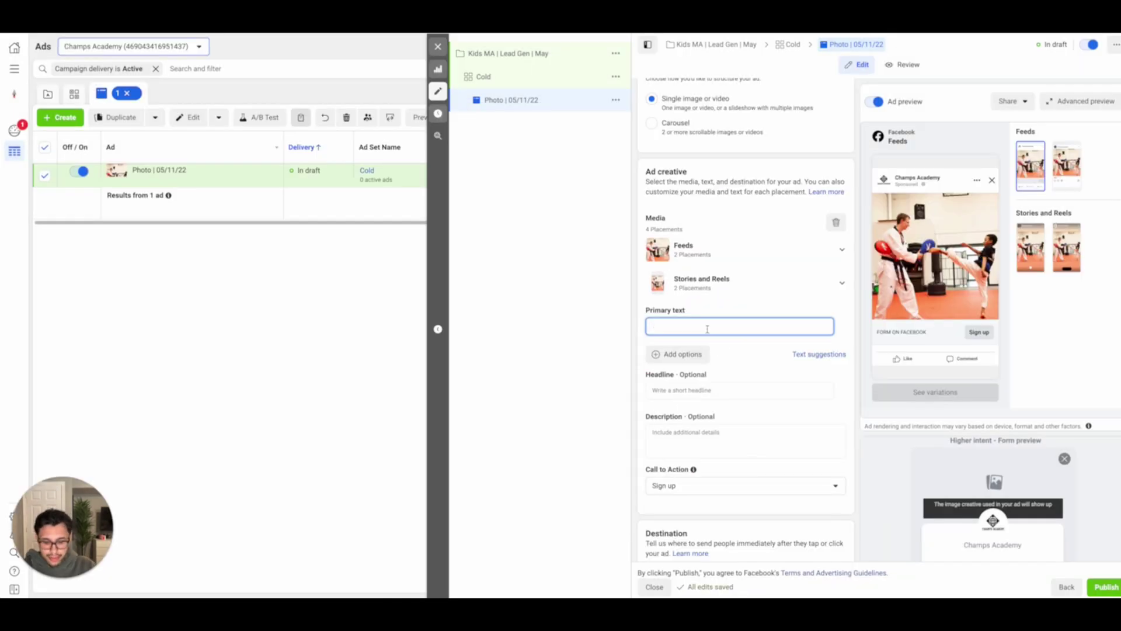
Write primary text inviting parents to kids' martial arts classes that teach Focus, Respect, Self Defense and Fitness, and to book a one week free trial
type("Parents, are you looking for a fun activity for your kids? Our martial arts classes will help teach your kids Focus, Respect, Self Defense, Fitness and much more! Book your one week free trial today.")
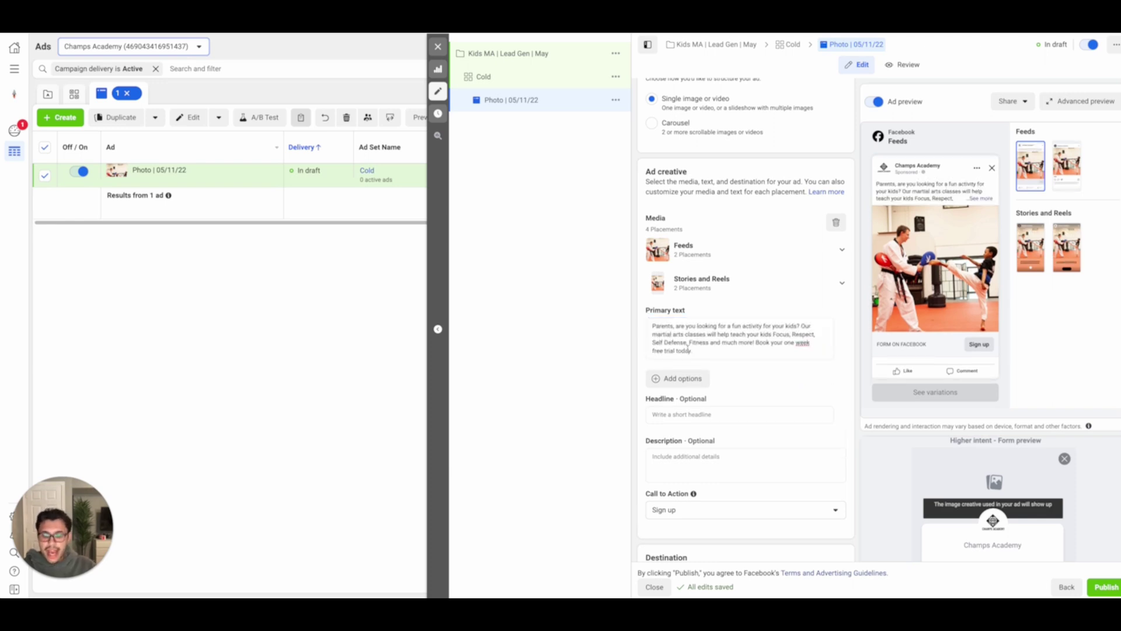
Examine the wording of the primary text, from the opening question to the free trial offer
triple_click(709, 350)
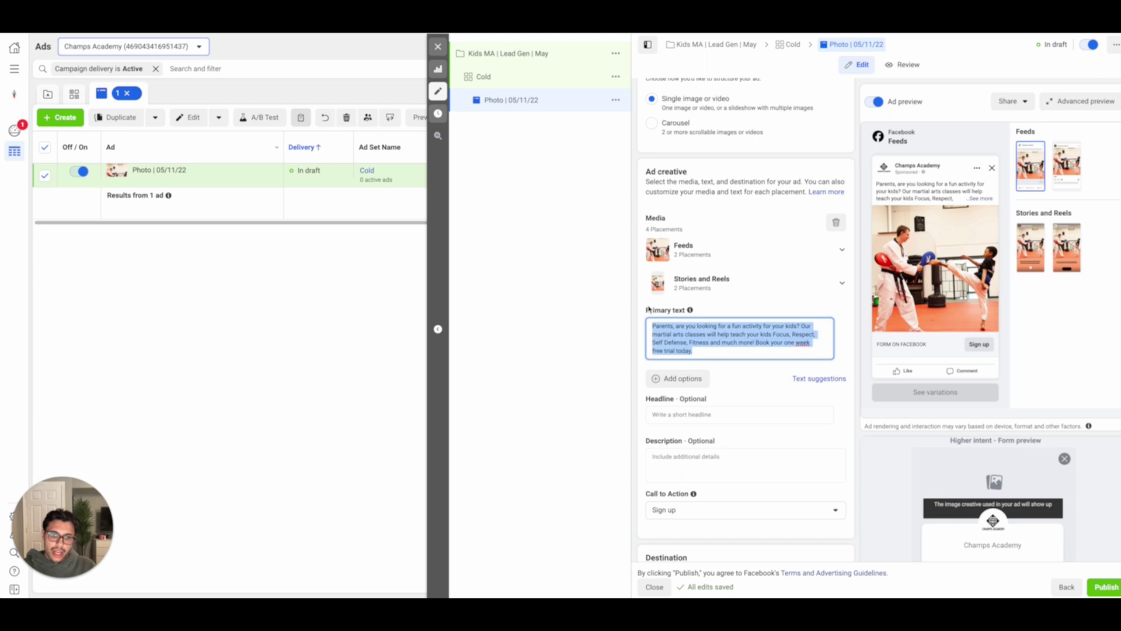
left_click(685, 326)
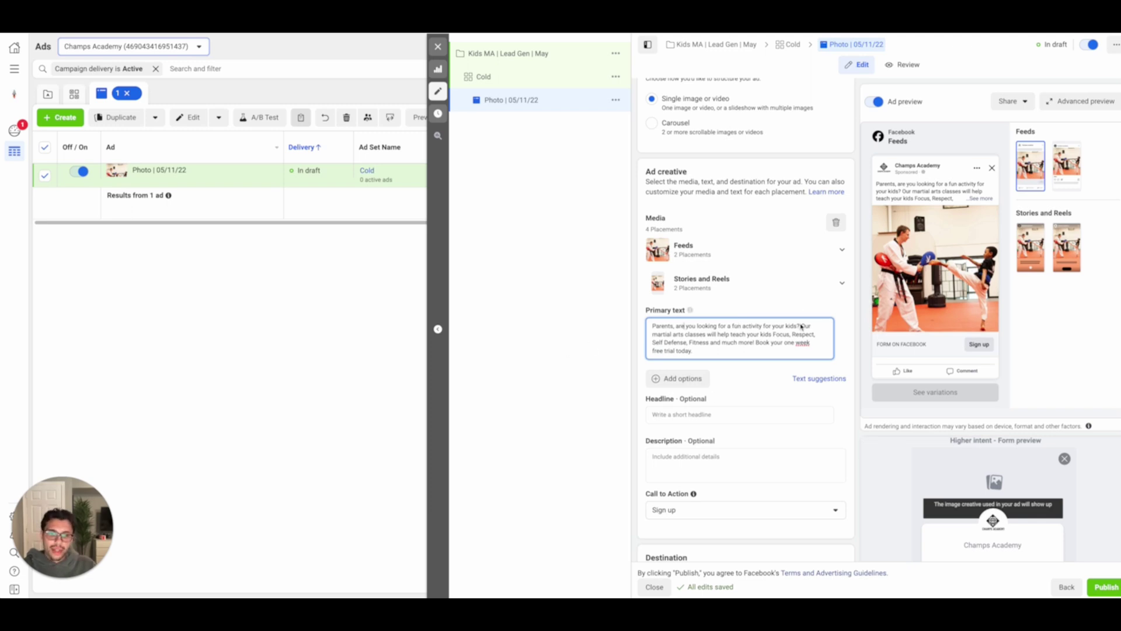
scroll(747, 443, "down", 2)
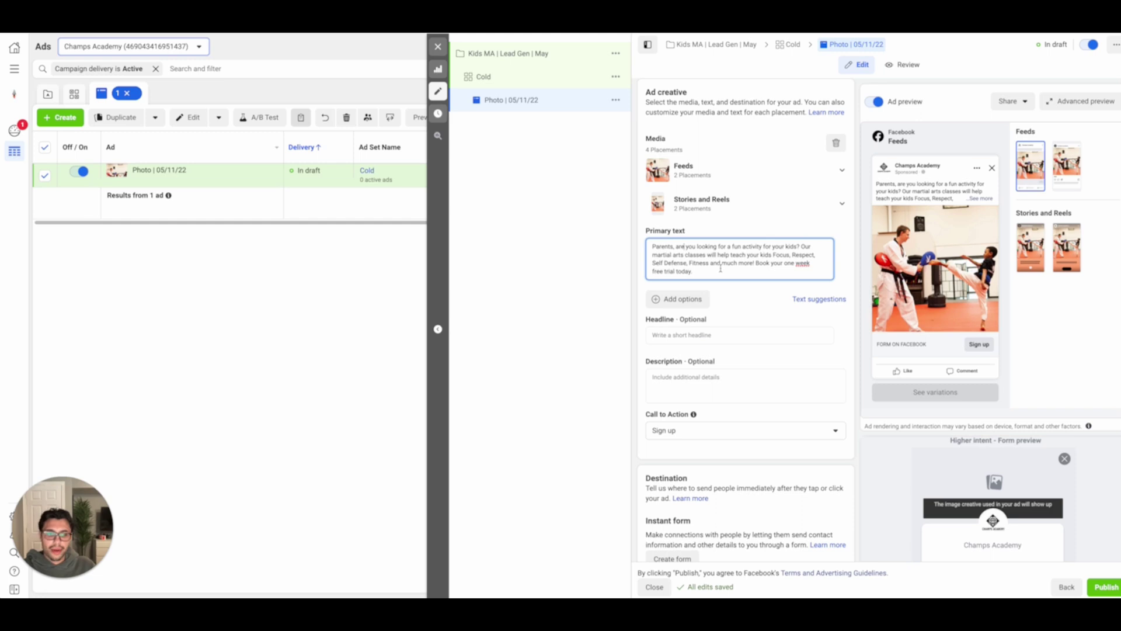
left_click(614, 297)
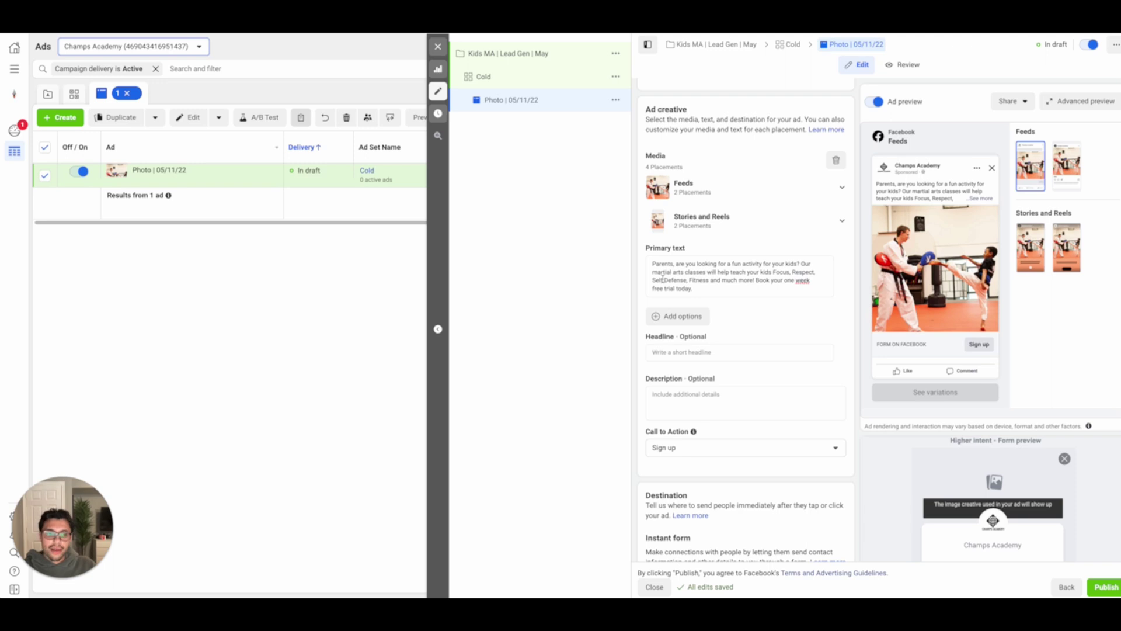
left_click(695, 288)
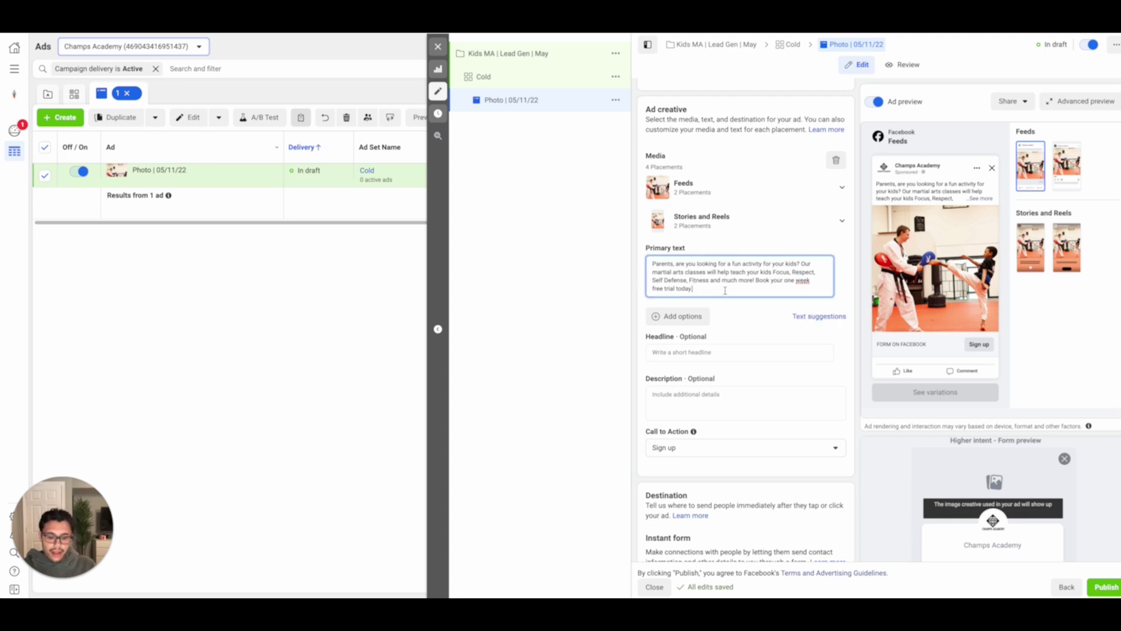
left_click_drag(708, 289, 654, 264)
left_click(710, 291)
key("Return")
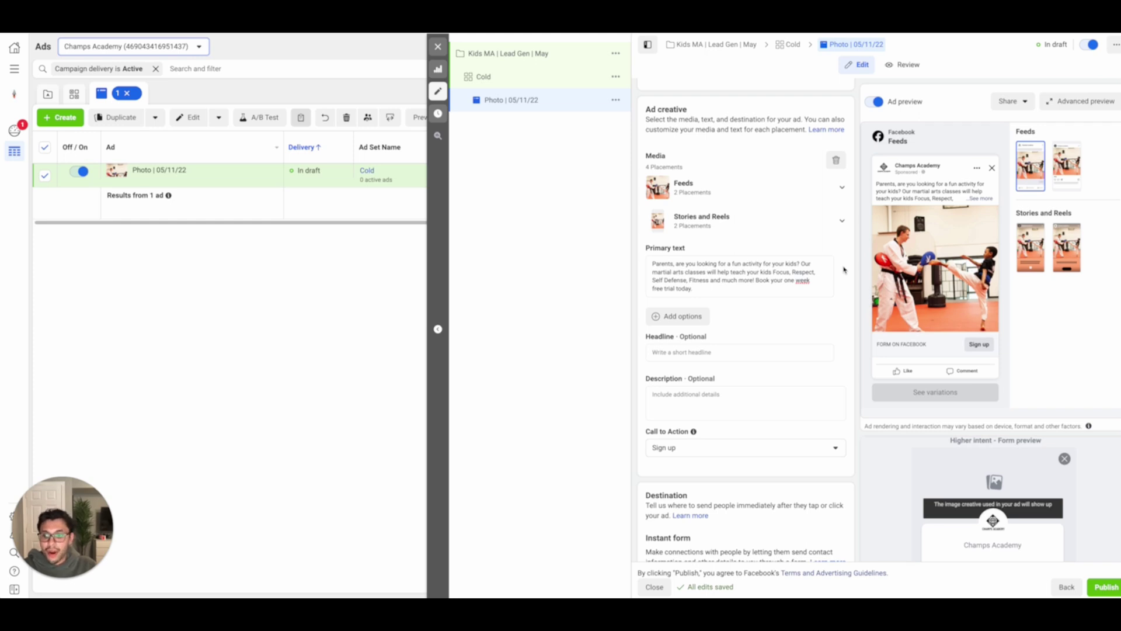
Enter "Kids Martial Arts | One Week Free" as the ad's headline
scroll(843, 270, "down", 1)
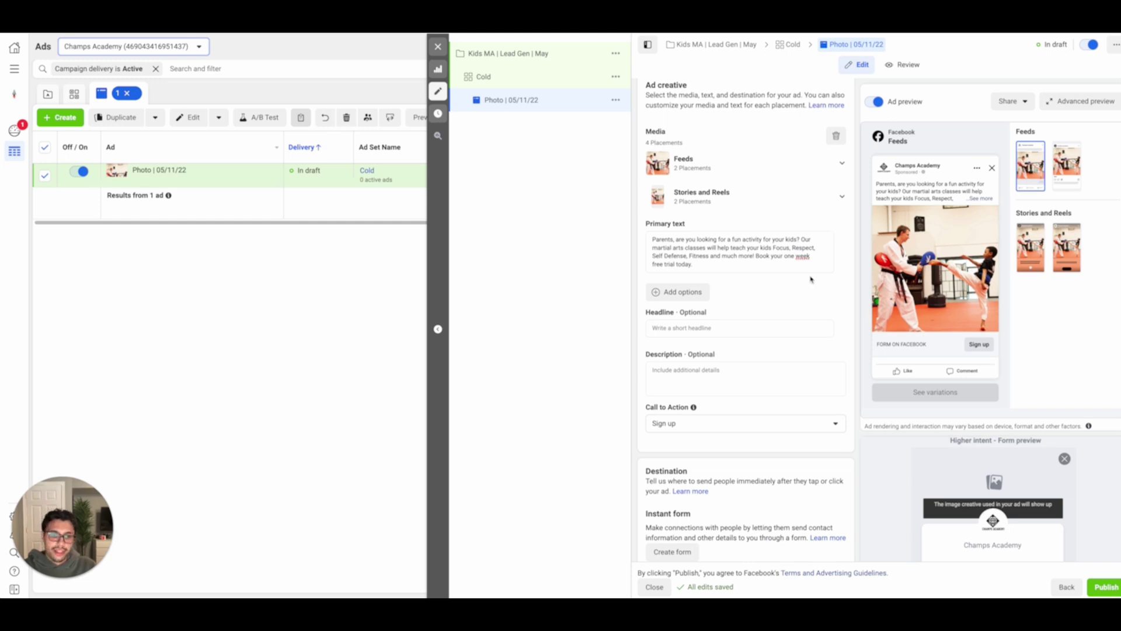
scroll(811, 278, "down", 1)
left_click(749, 292)
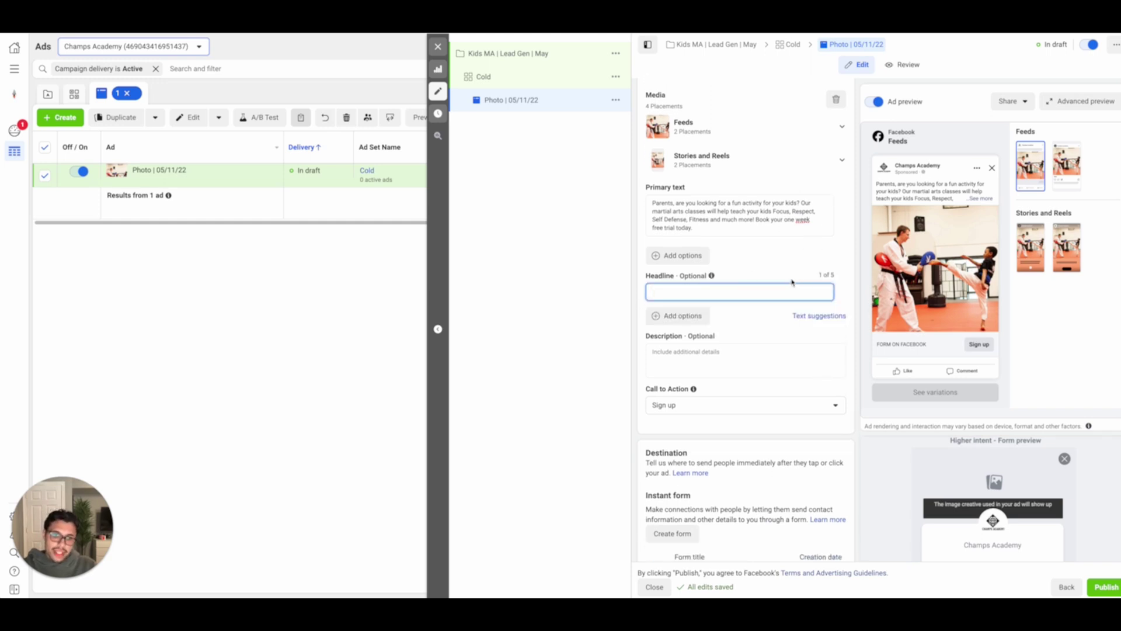
type("Kids Mar")
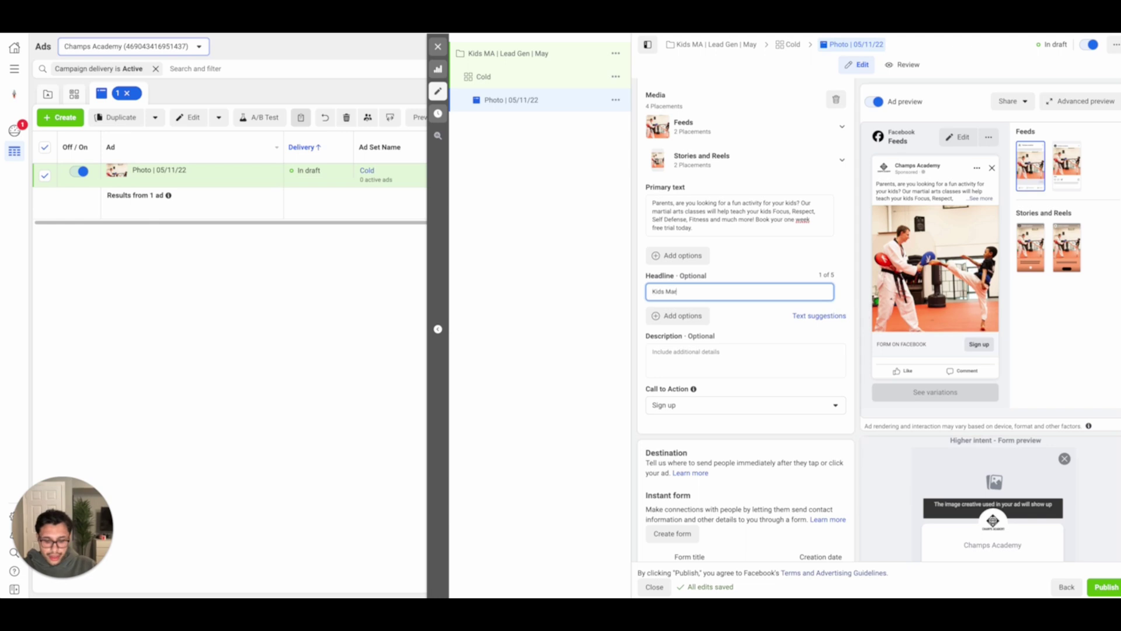
type("tial Arts | One Week F")
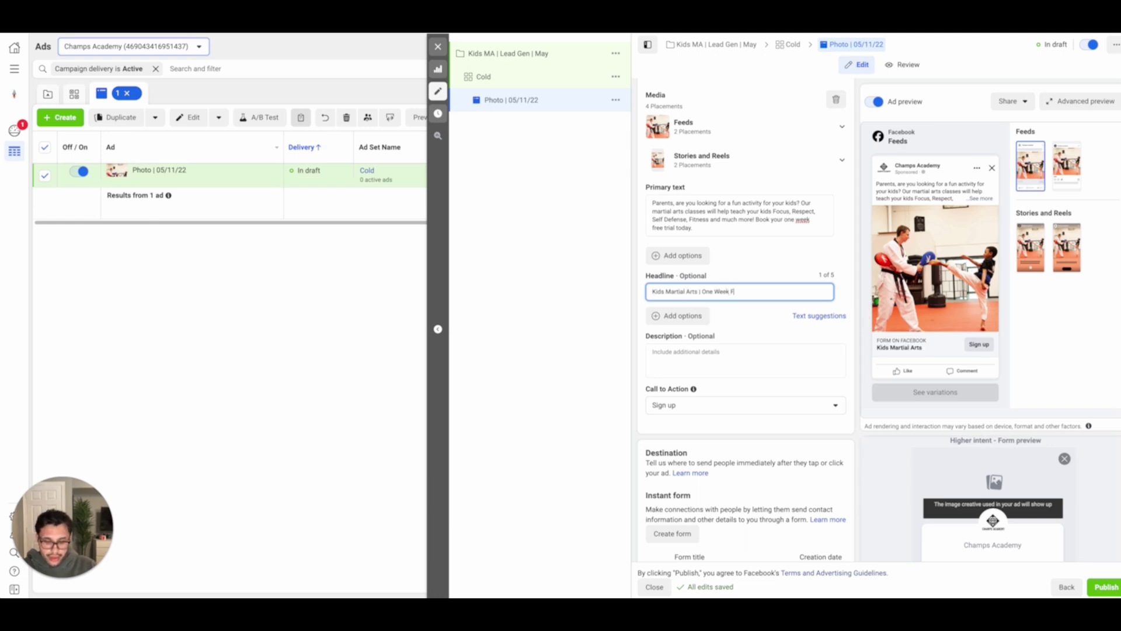
type("ree")
Replace "One Week Free" in the headline with "Ages 4+"
scroll(748, 271, "down", 1)
left_click_drag(745, 265, 702, 268)
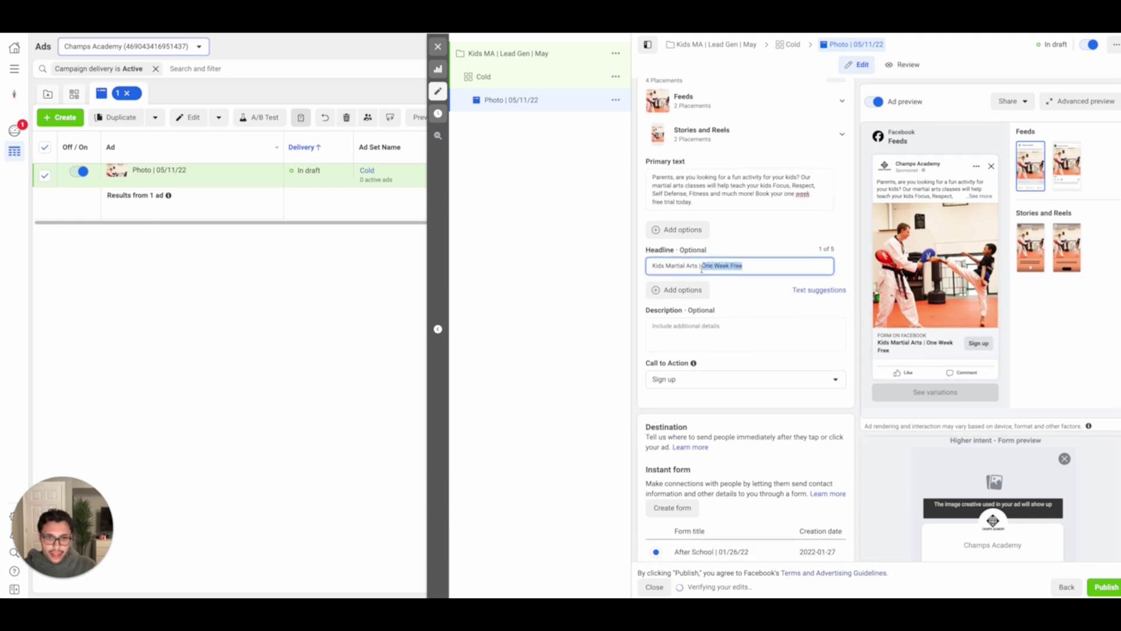
type("Ages 4+")
Enter the ad description "Spots filling up fast. Sign up now!"
left_click(754, 331)
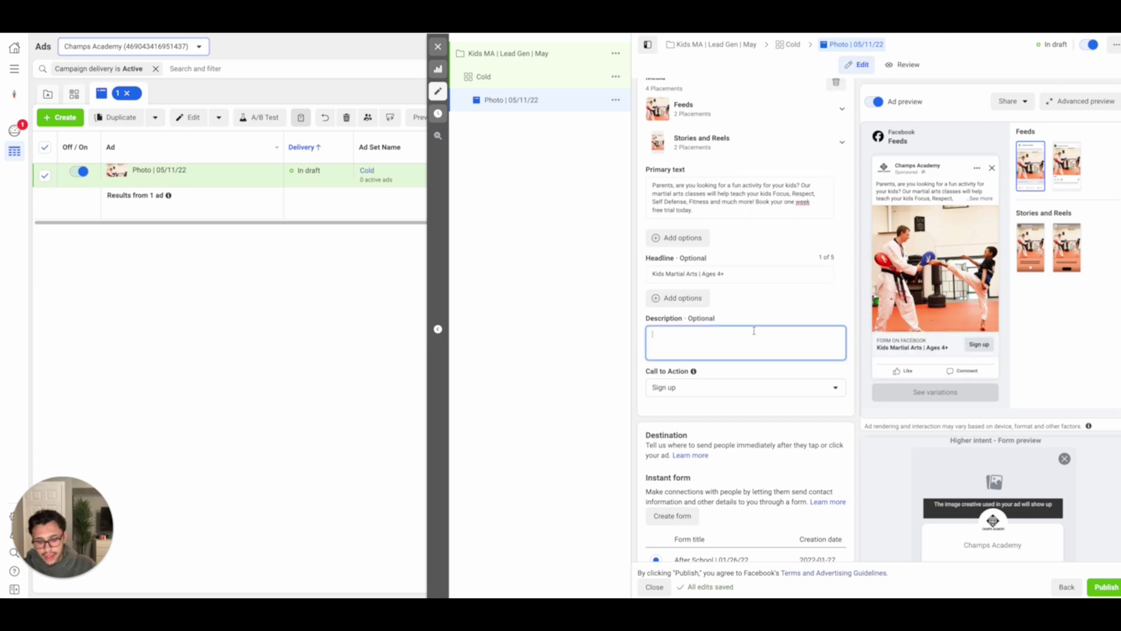
type("Spots f")
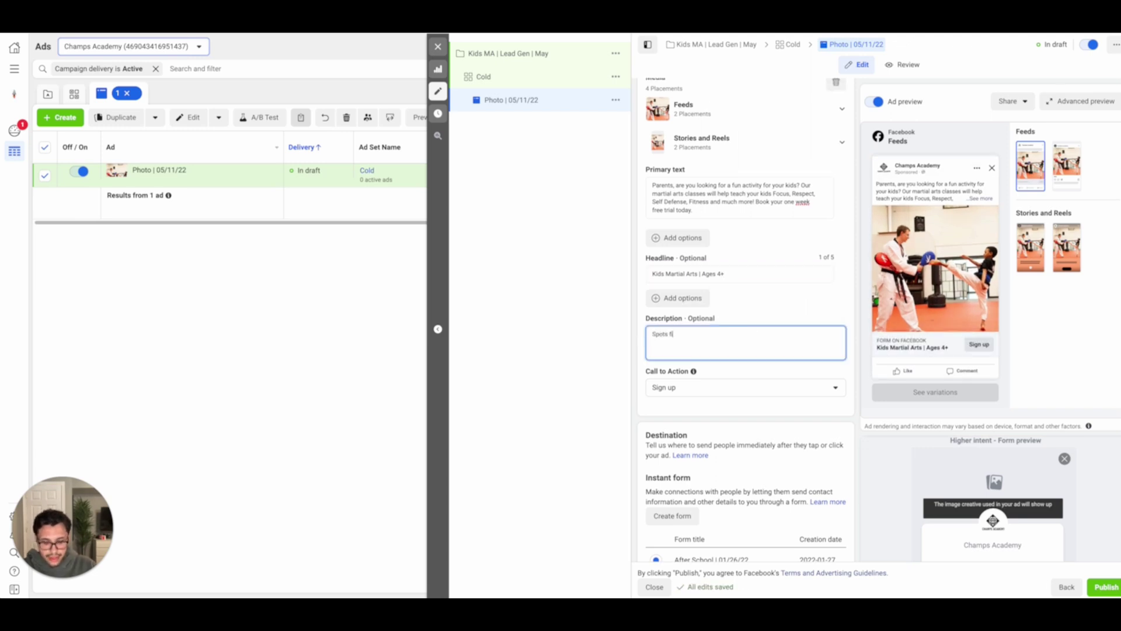
type("illing up fast. Sign up now!")
left_click(635, 321)
Review the ad's format, media, text and call to action, and the list of existing instant forms
scroll(634, 321, "up", 1)
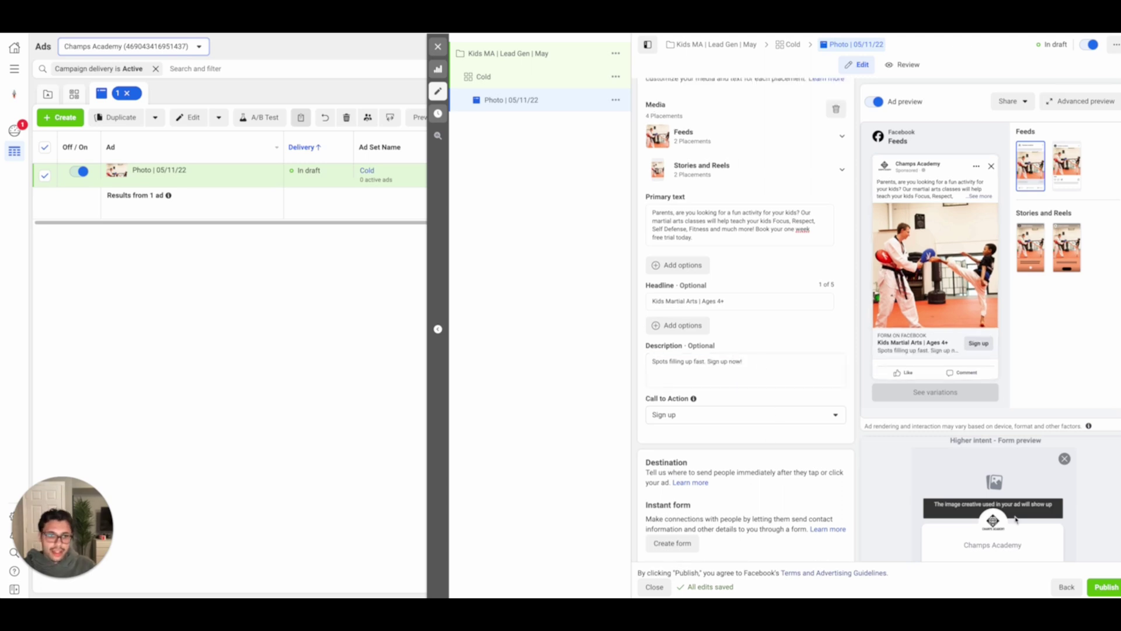
scroll(781, 334, "up", 3)
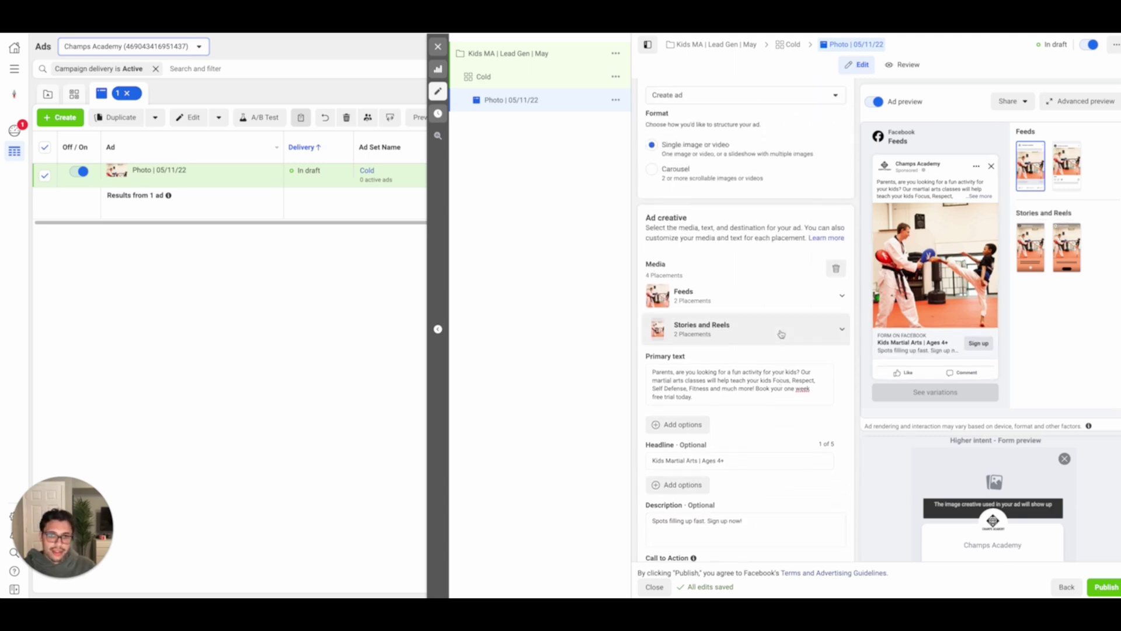
scroll(779, 337, "up", 4)
scroll(777, 338, "down", 7)
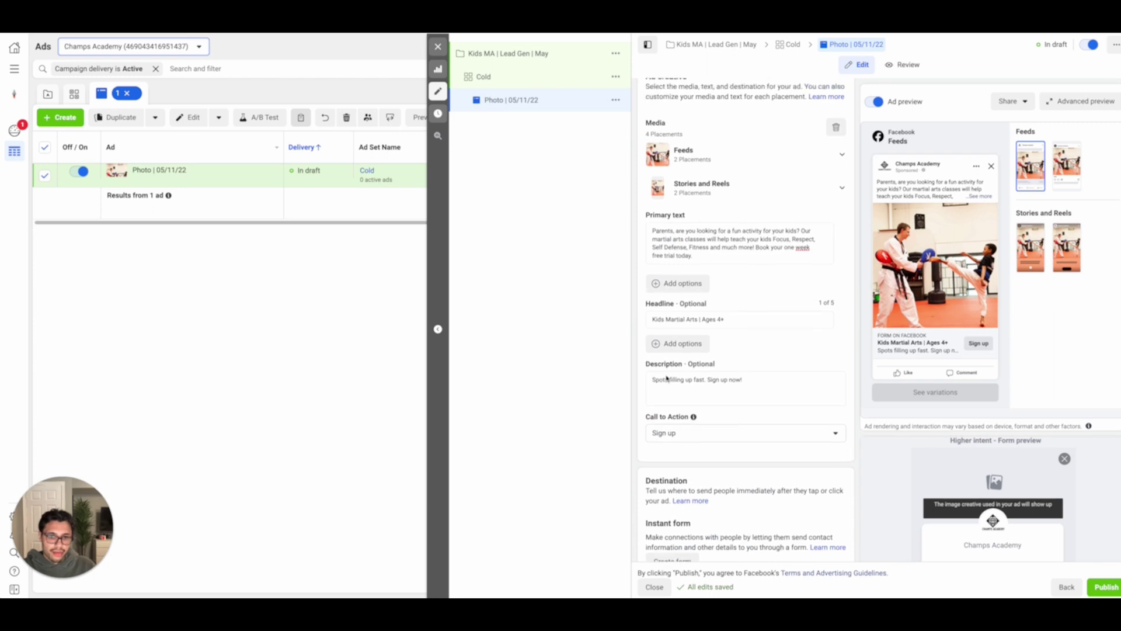
scroll(666, 379, "up", 1)
scroll(729, 374, "down", 10)
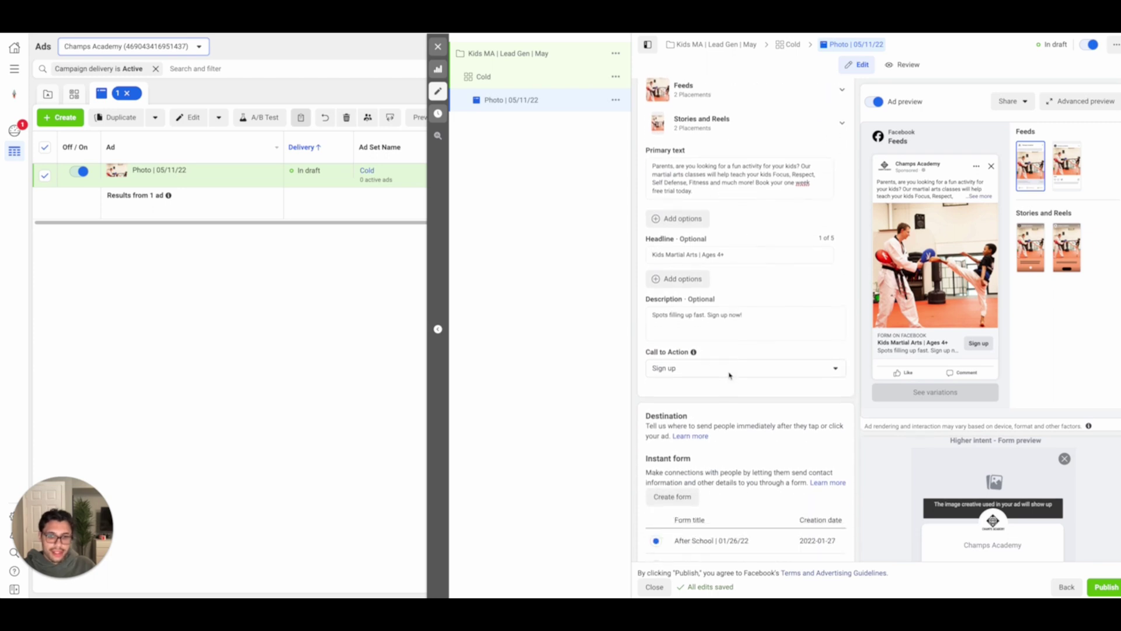
scroll(729, 376, "up", 6)
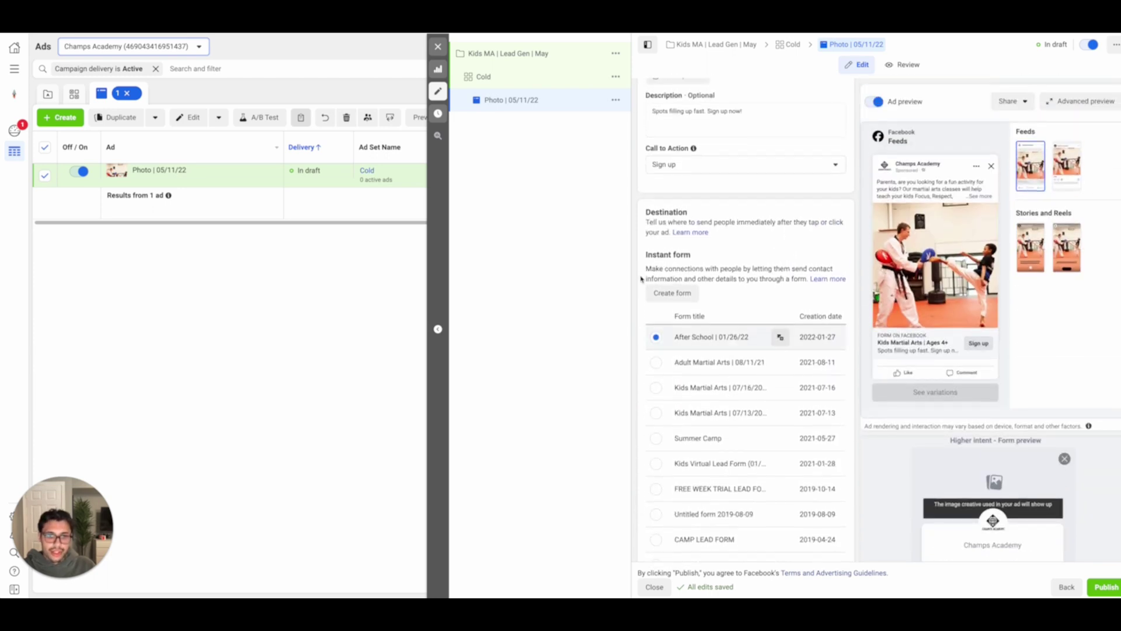
Create a new instant form named "Kids MA | 05/11/22" with the Higher intent form type
left_click(666, 263)
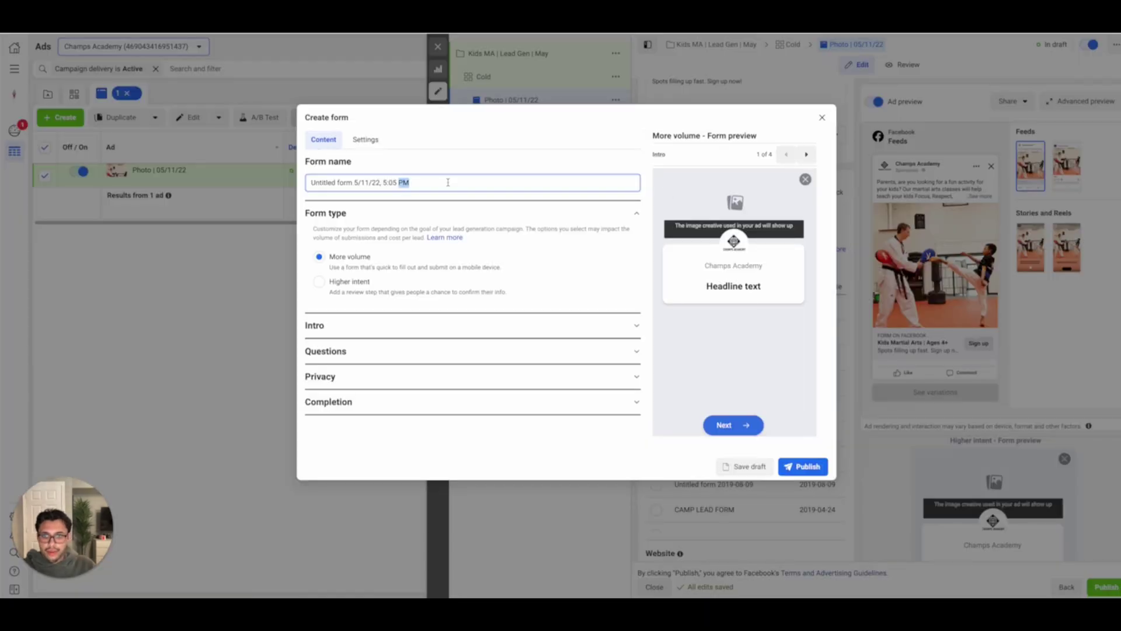
triple_click(448, 182)
type("Kids MA")
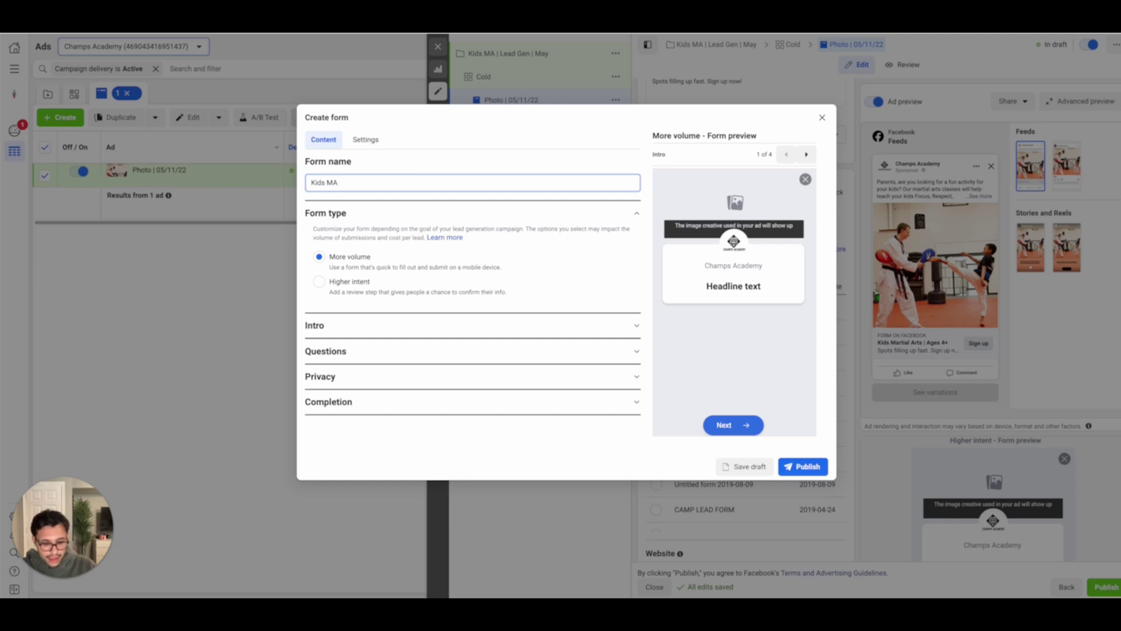
type(" | 05/")
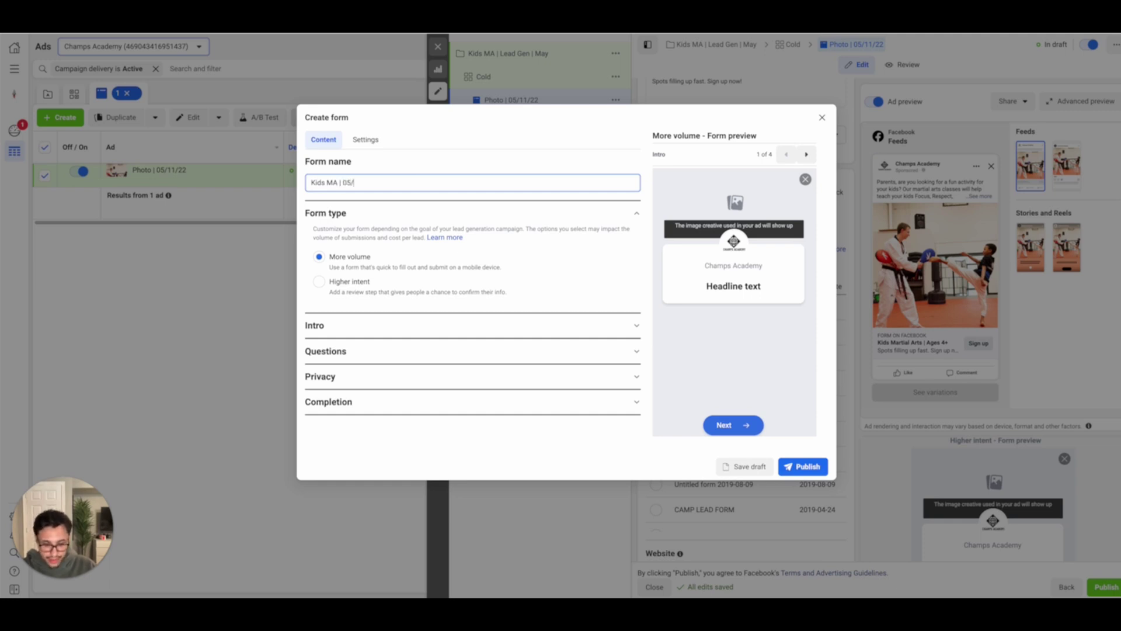
type("11/22")
left_click(319, 281)
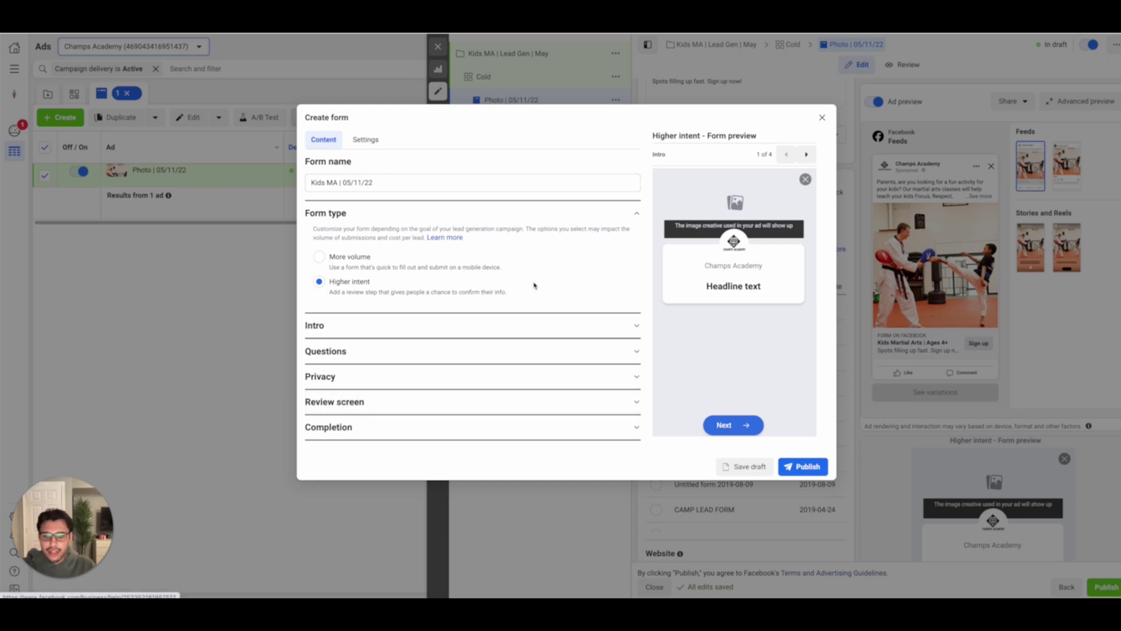
Enter "Get Your Child's One Week Free Trial Pass" as the greeting headline in the form's intro
left_click(443, 327)
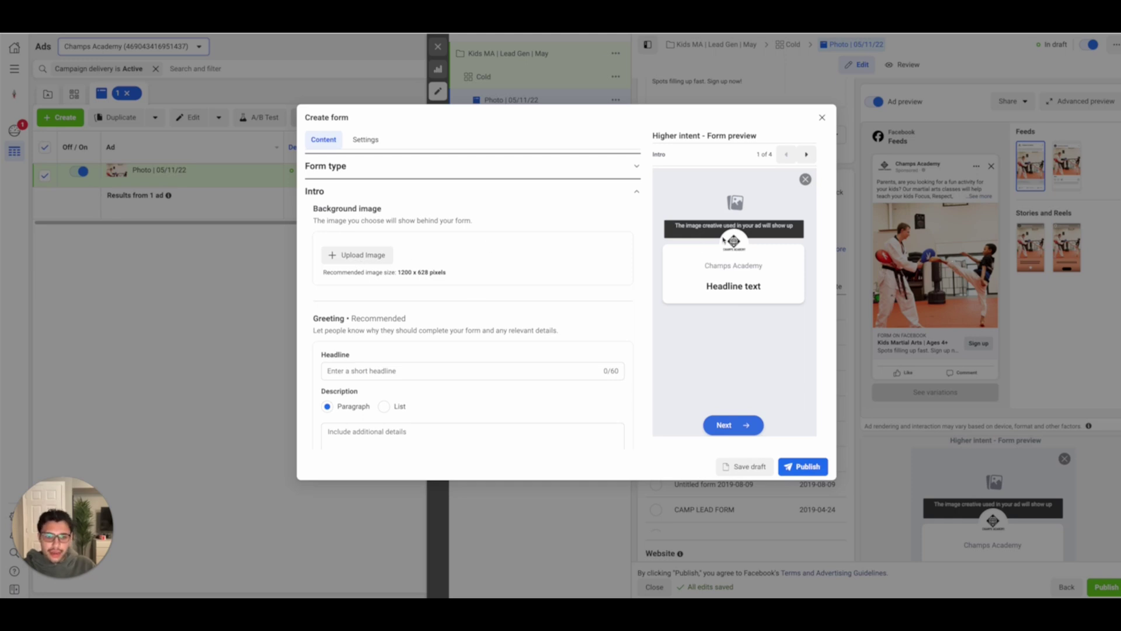
scroll(433, 310, "down", 2)
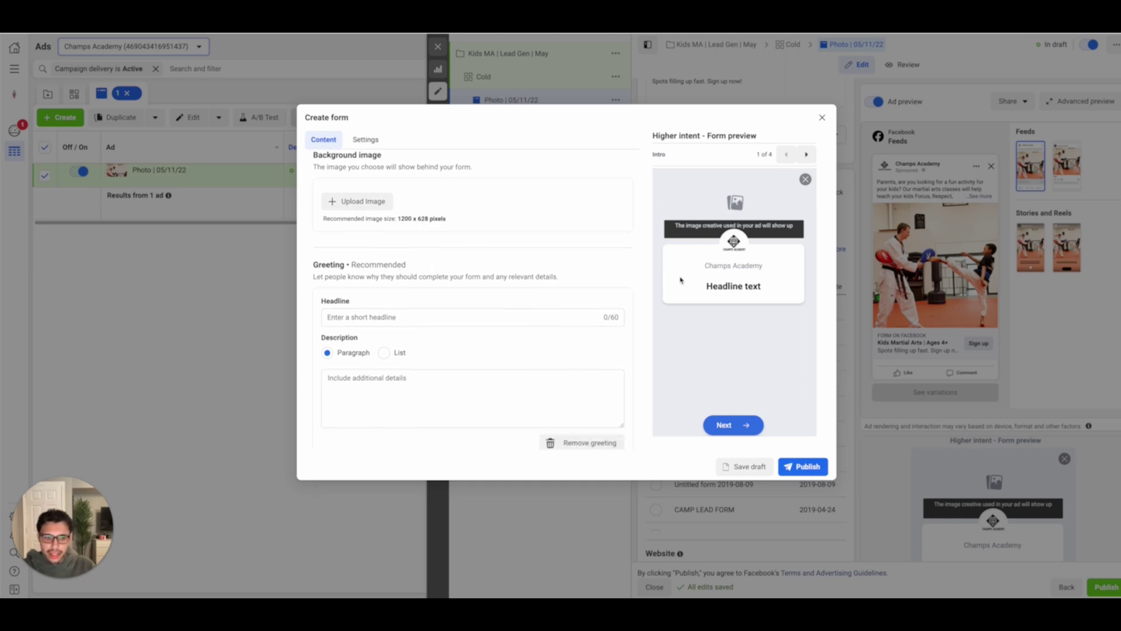
scroll(458, 273, "down", 1)
scroll(418, 265, "down", 2)
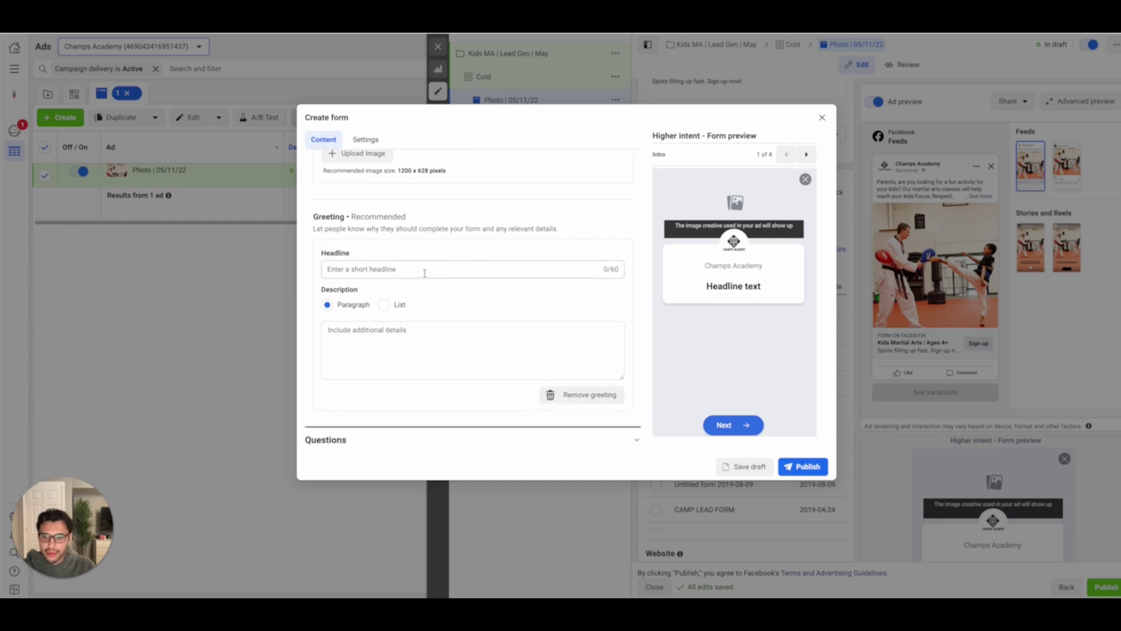
left_click(502, 266)
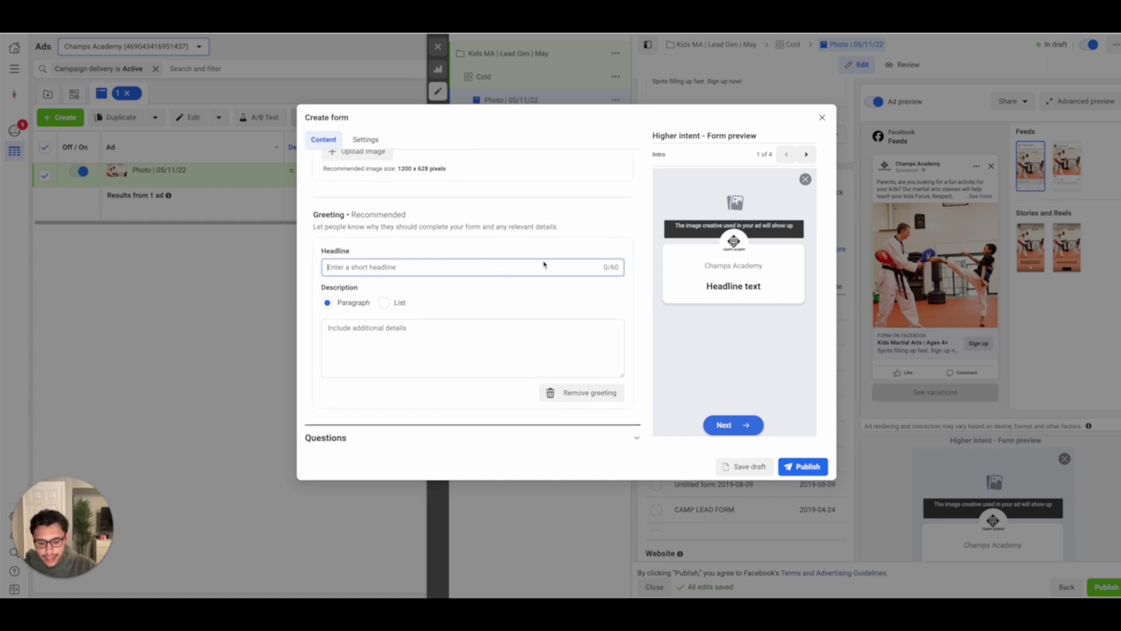
type("Get Your ")
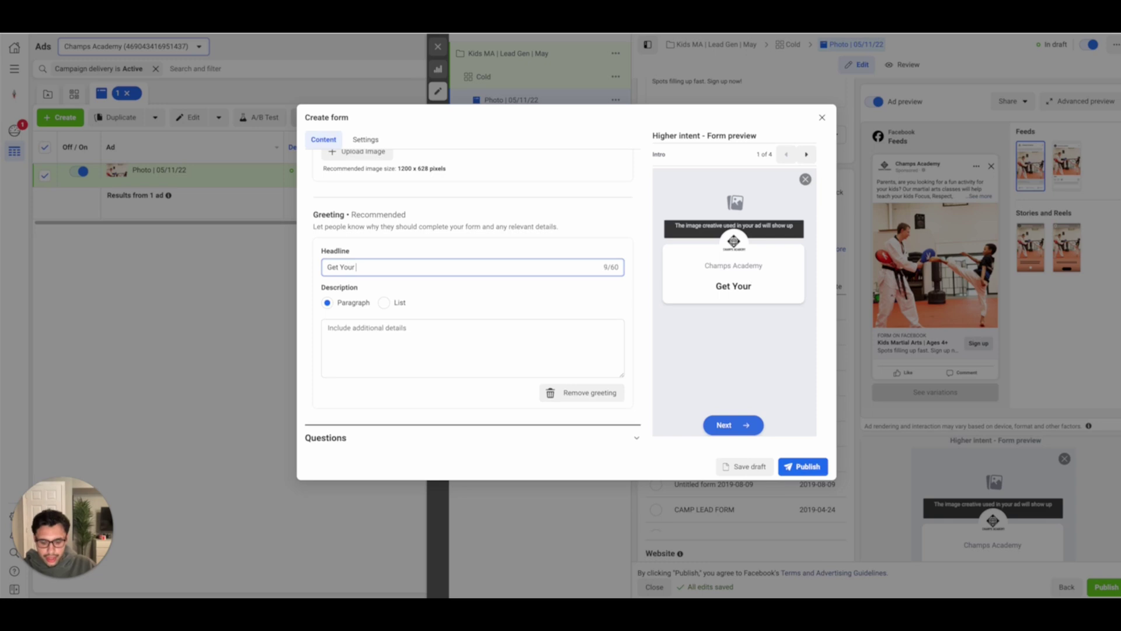
type("Chil")
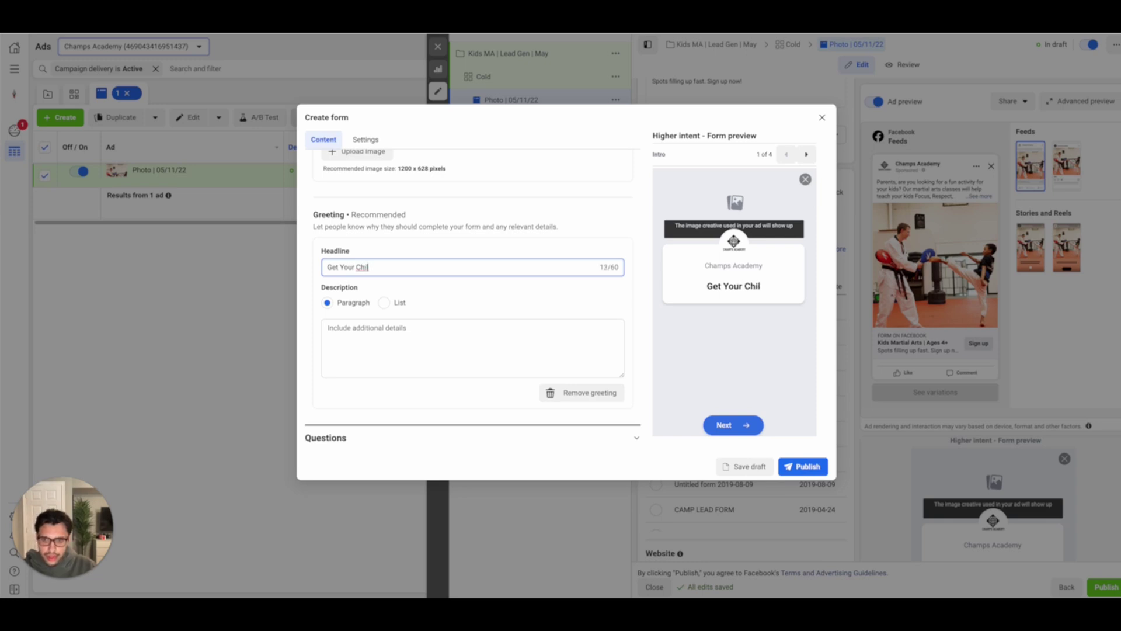
type("d's One ")
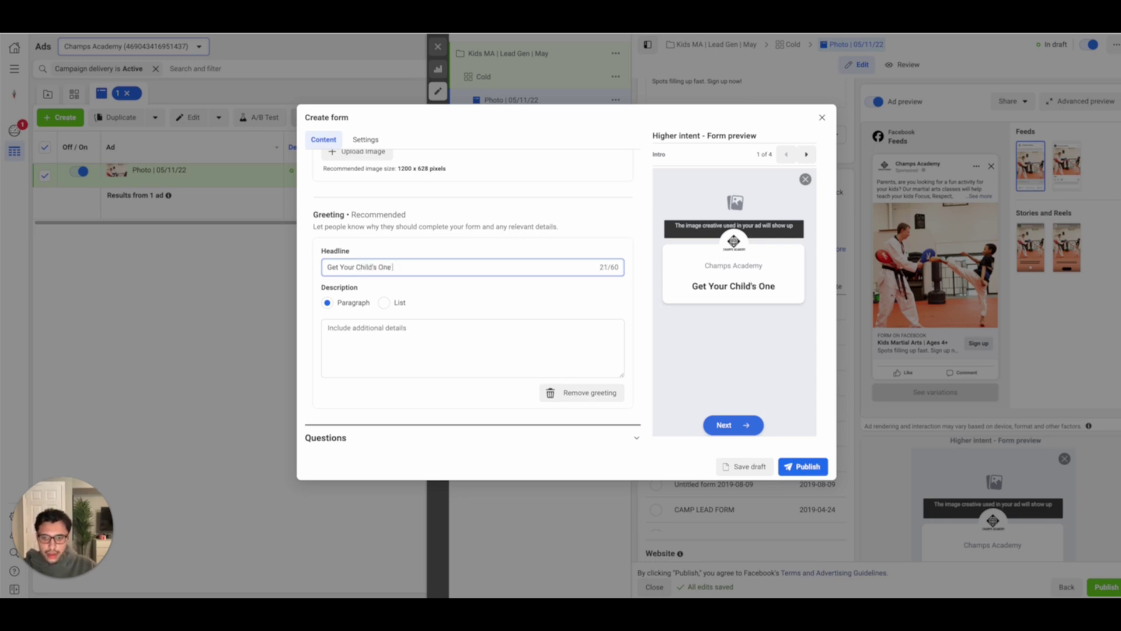
type("Week Free Trial Pass")
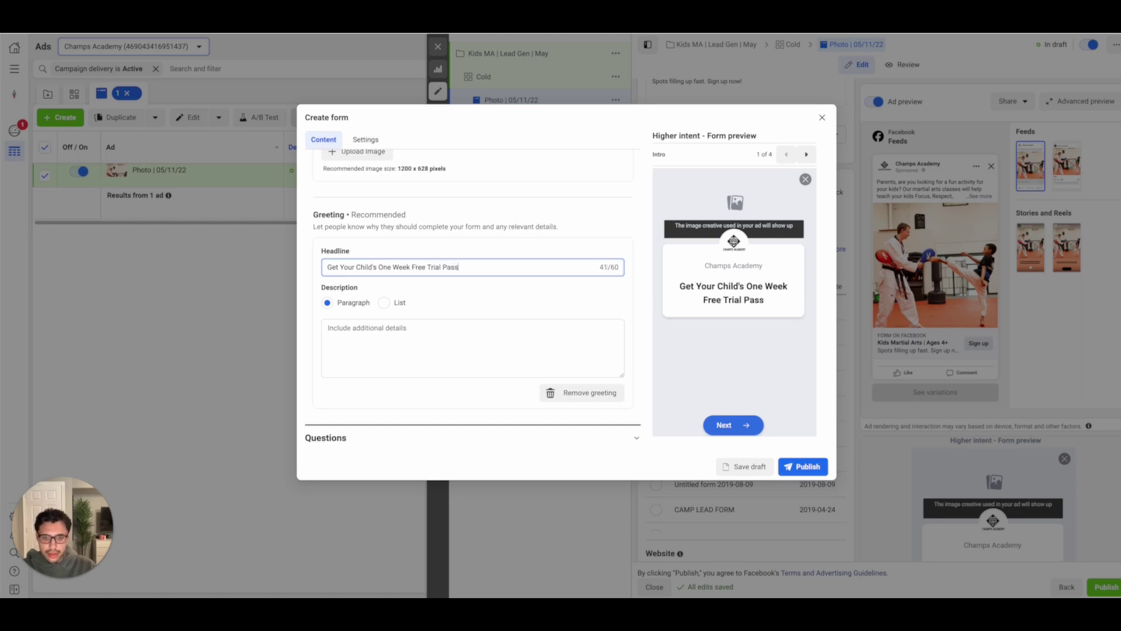
Make the greeting description a list with "Learn Focus & Respect", "Learn Self Defense Skills" and "Lots Of Fitness & Fun"
left_click(384, 302)
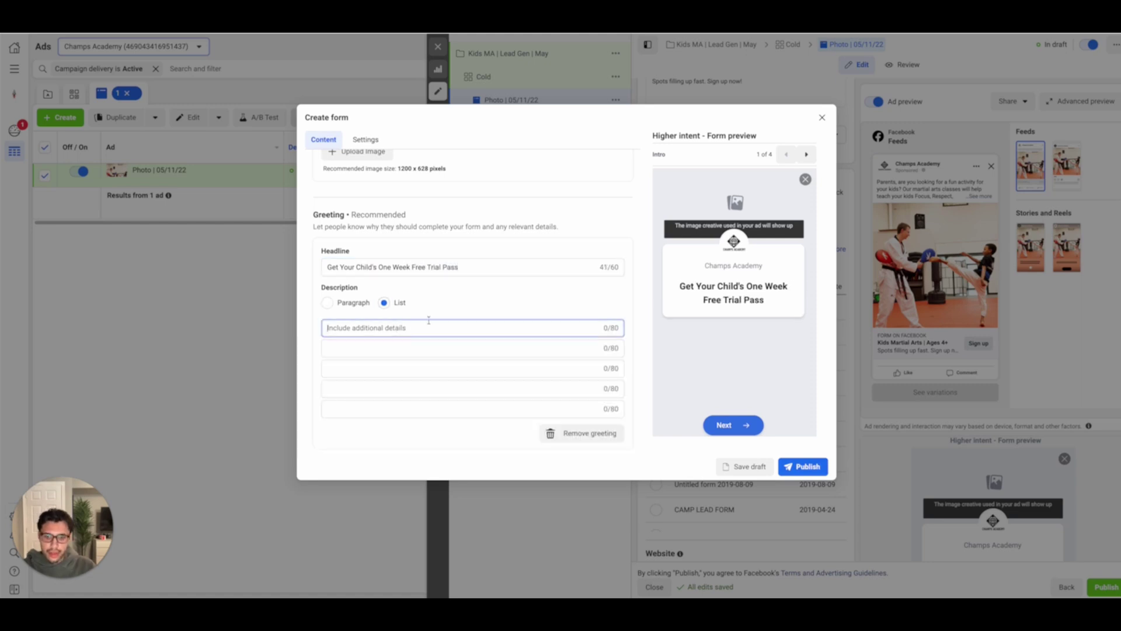
scroll(464, 315, "down", 1)
left_click(517, 294)
type("Learn Focus & Respect Learn Self Defense Skills Lots Of Fitness & Fun")
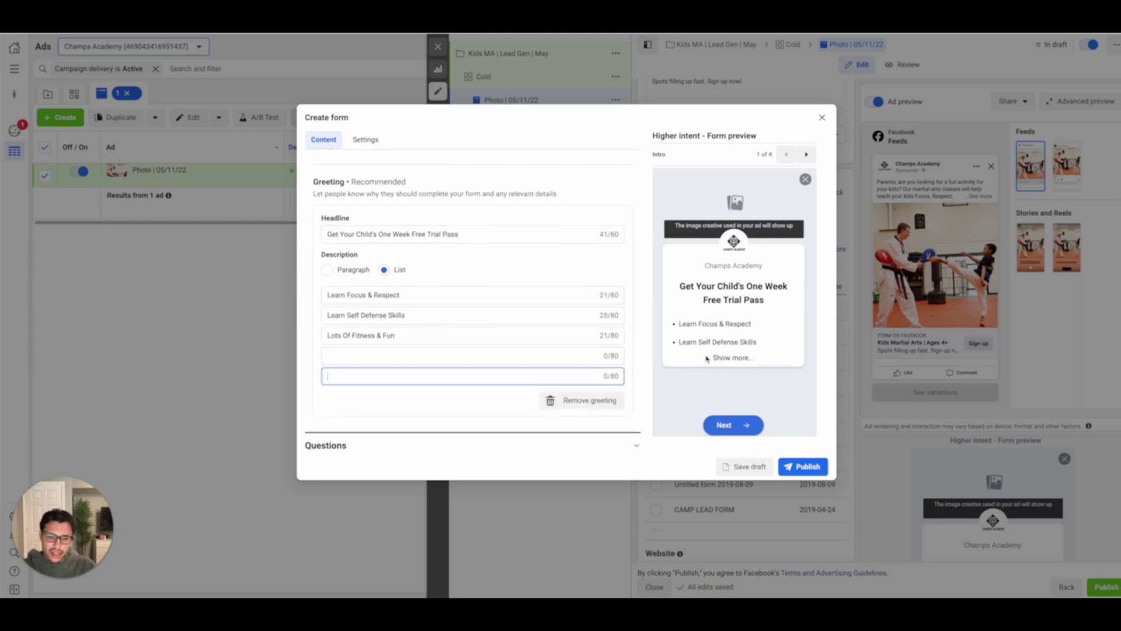
Add a Phone number field to the form's prefill questions and order them as Full name, Phone number, Email
scroll(444, 315, "down", 2)
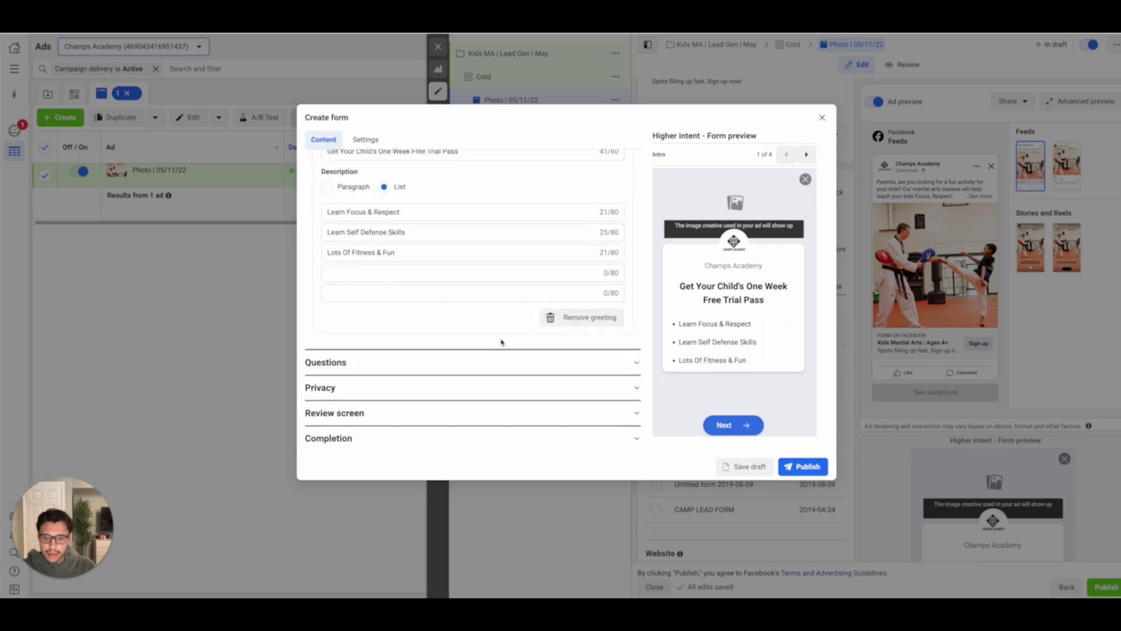
left_click(428, 360)
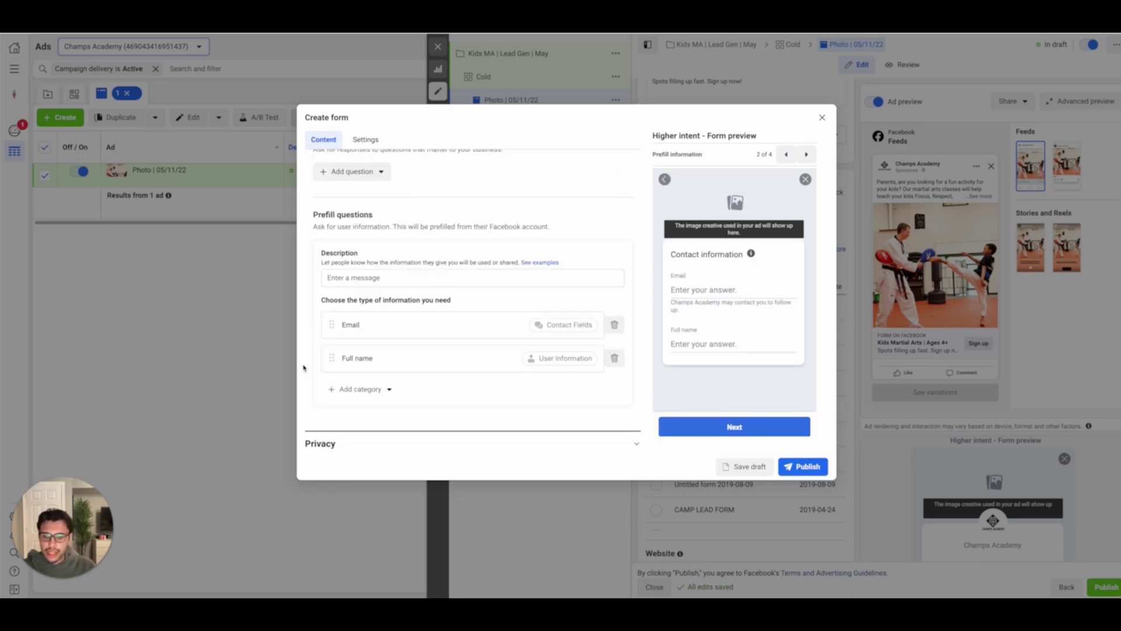
left_click_drag(327, 358, 329, 323)
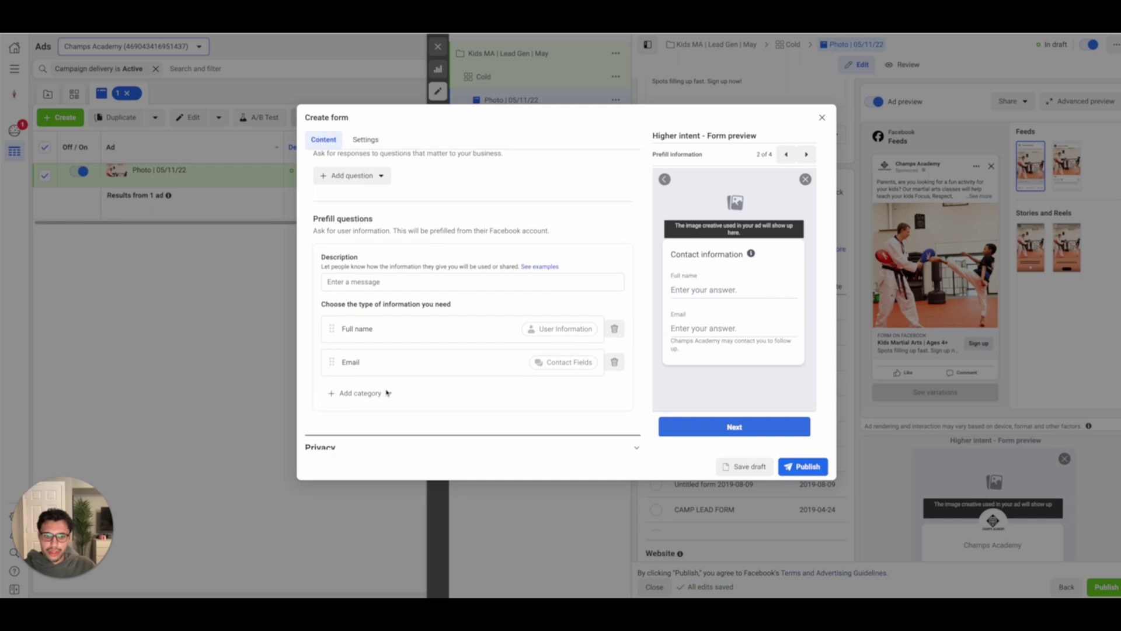
left_click(369, 393)
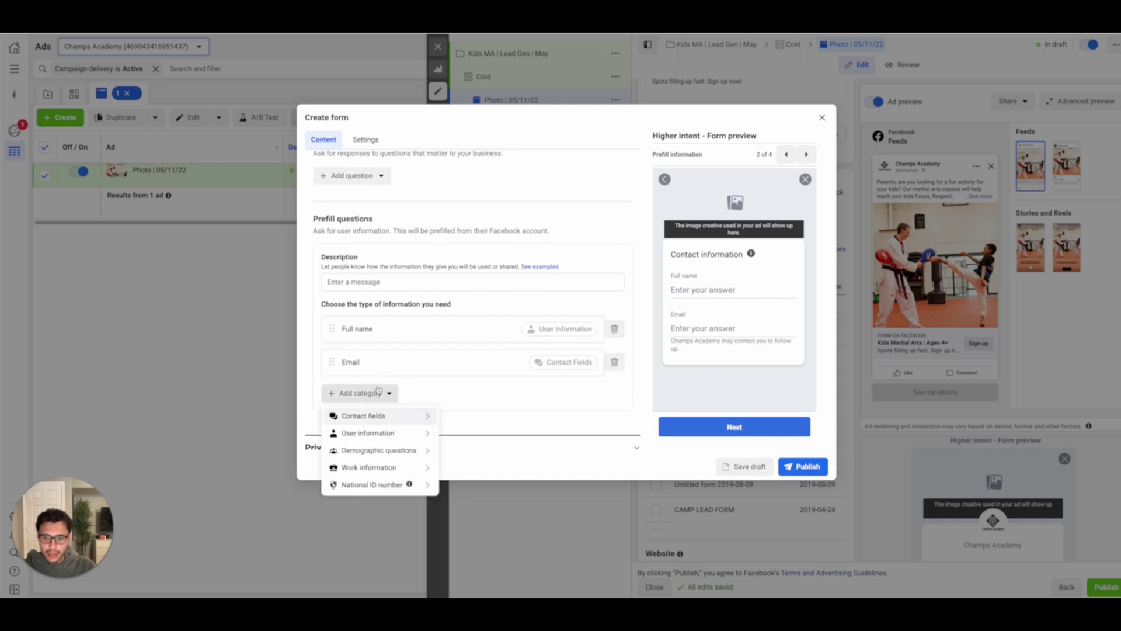
mouse_move(377, 414)
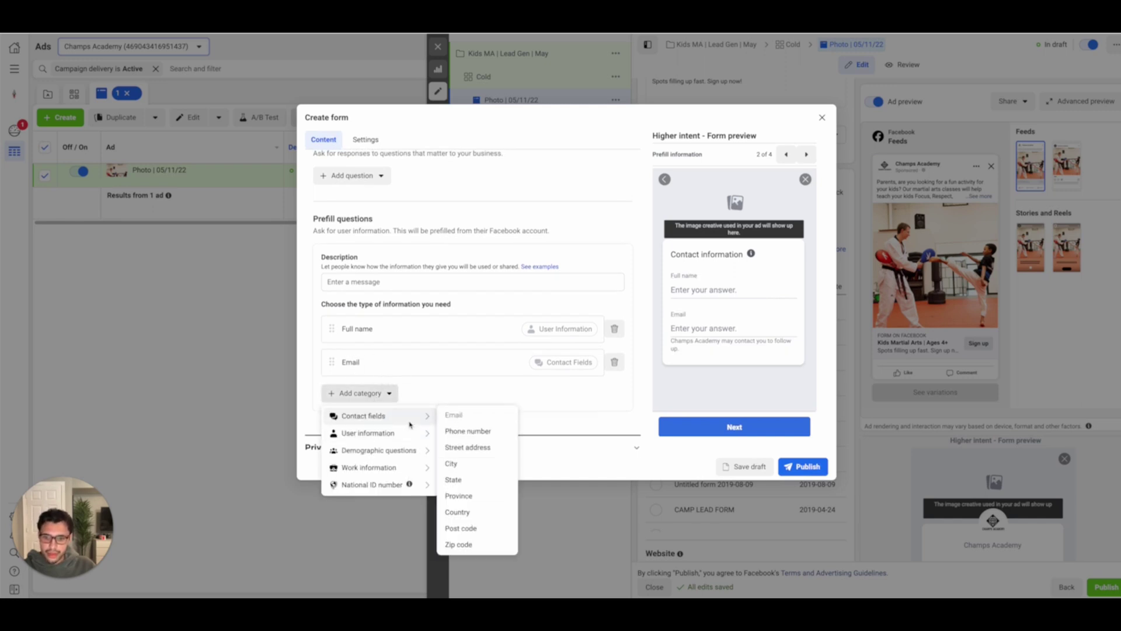
left_click(472, 433)
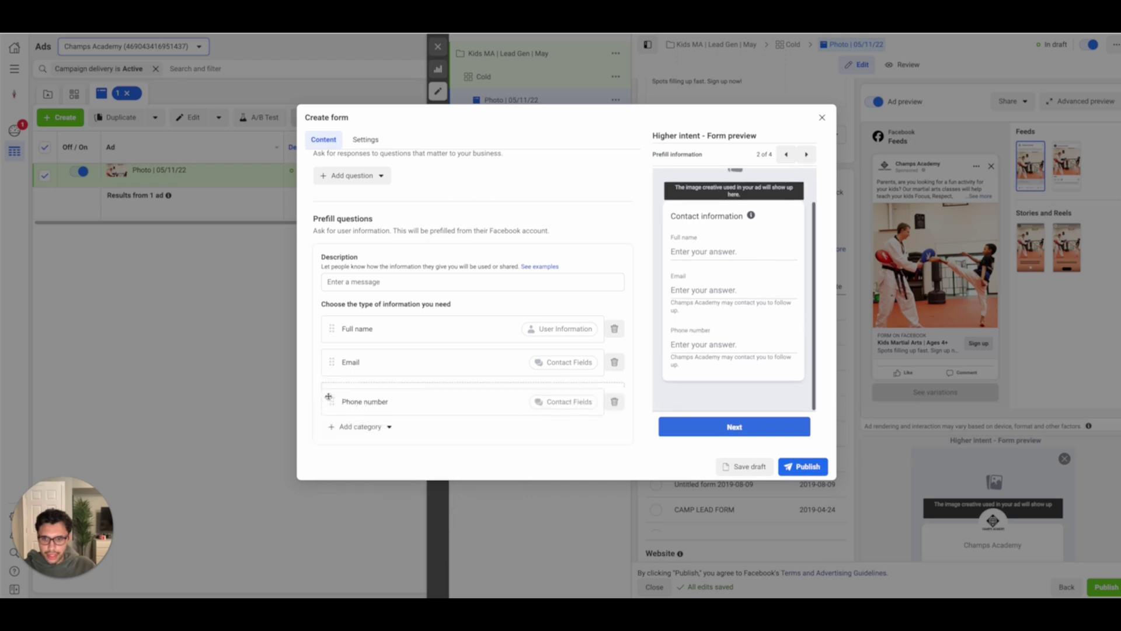
left_click_drag(326, 398, 329, 355)
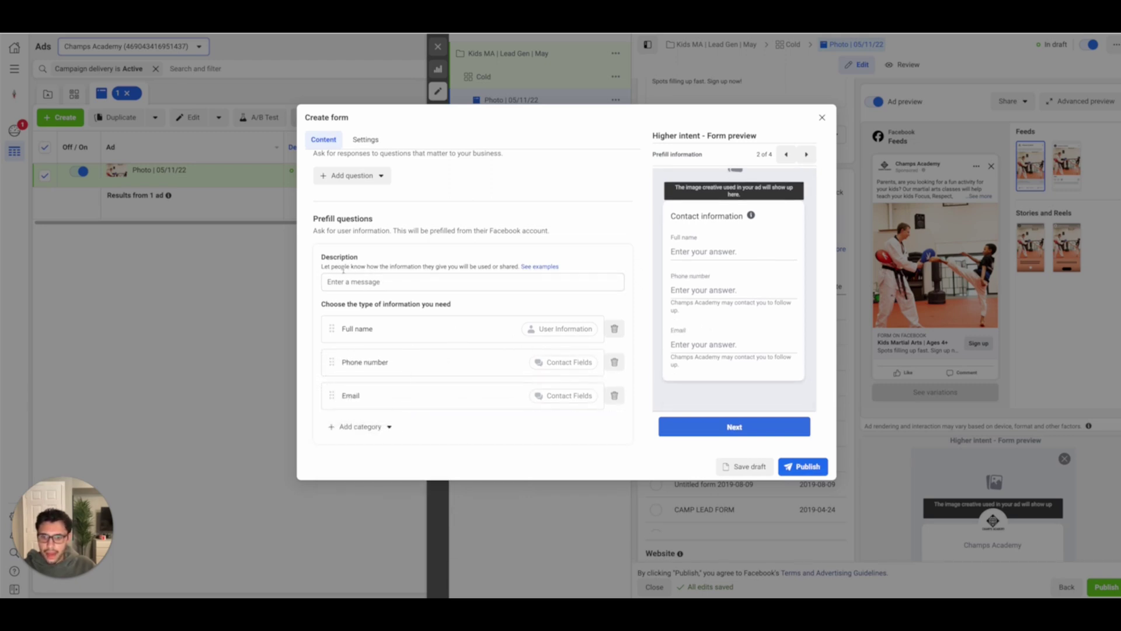
Enter "Your information is secure" as the description of the prefill questions
left_click(400, 282)
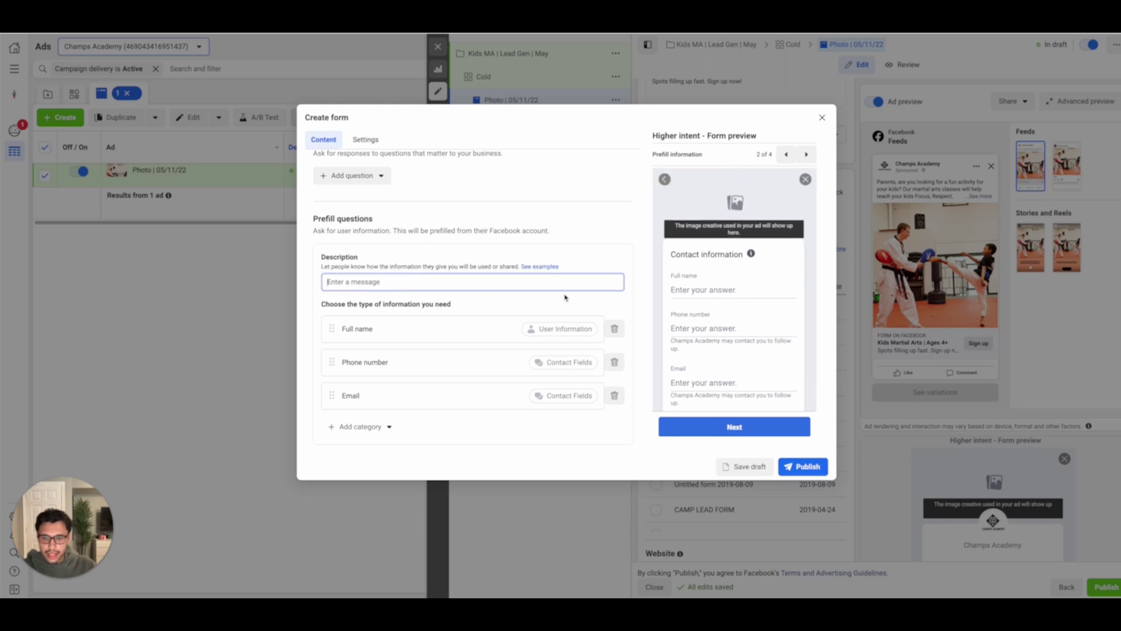
type("Your inf")
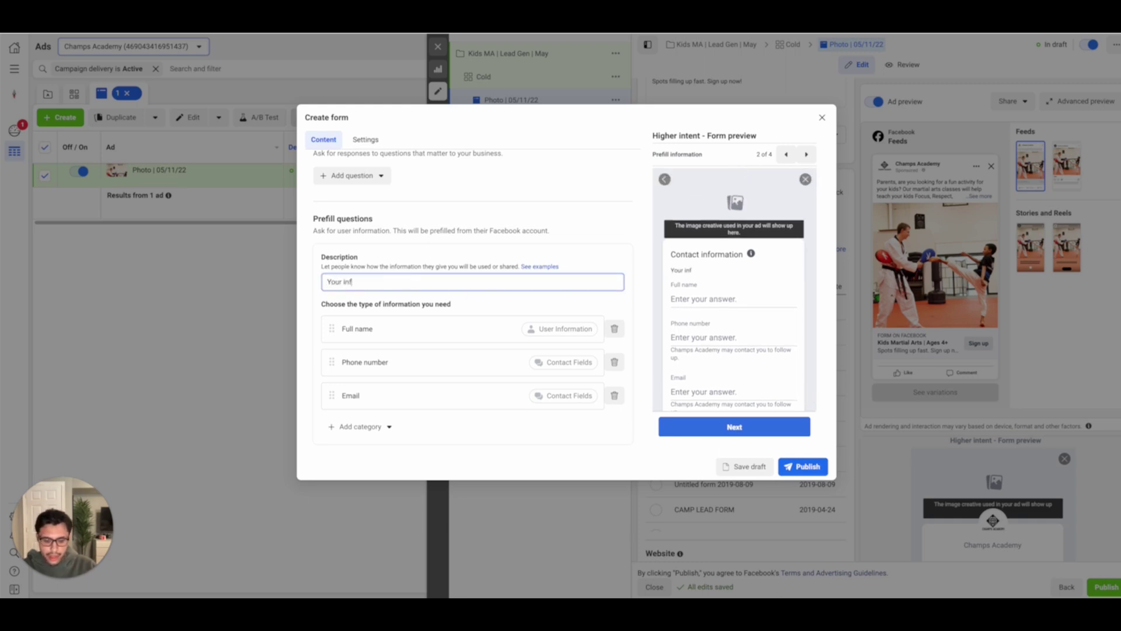
type("ormation is secu")
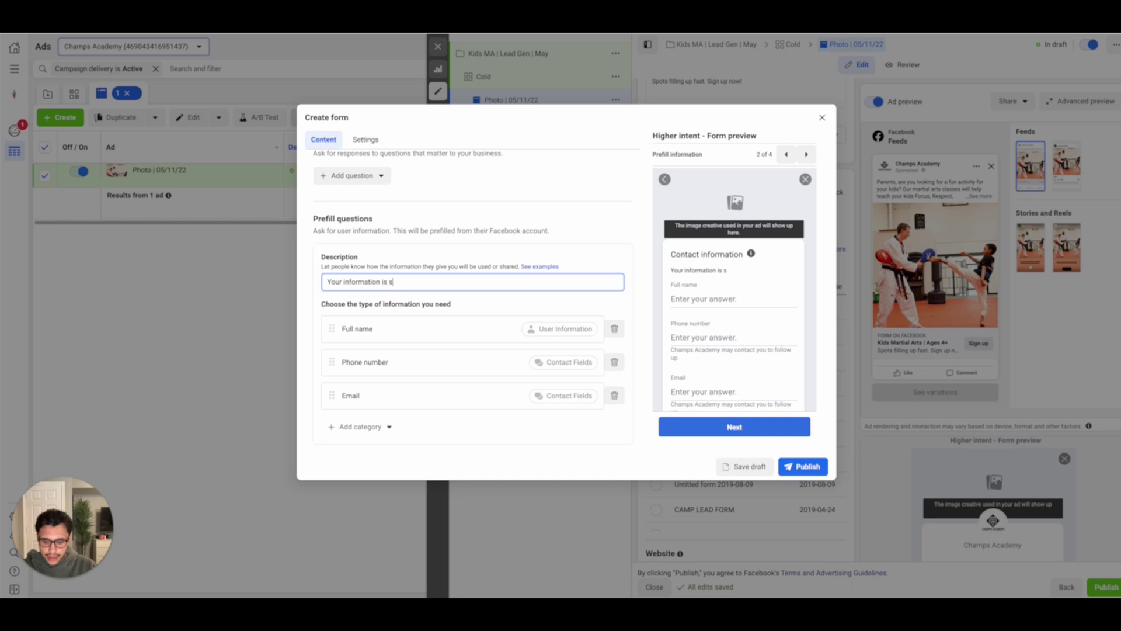
type("re")
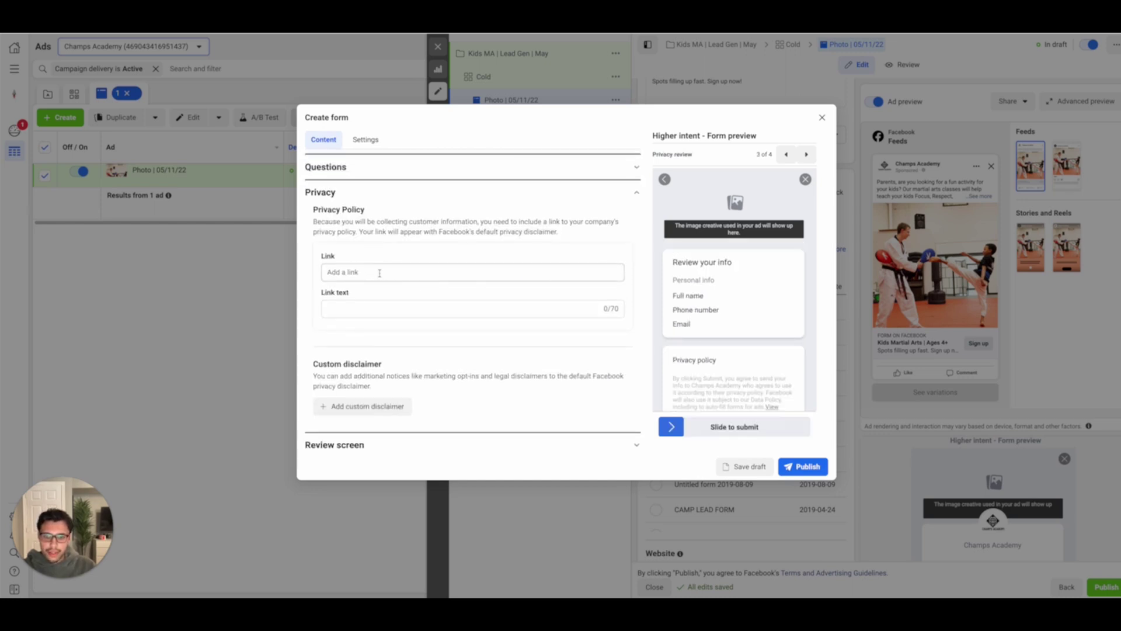
Replace the headline of the form's completion message with "You're Almost Done. Schedule Your Child's First Class Now!"
scroll(450, 298, "down", 1)
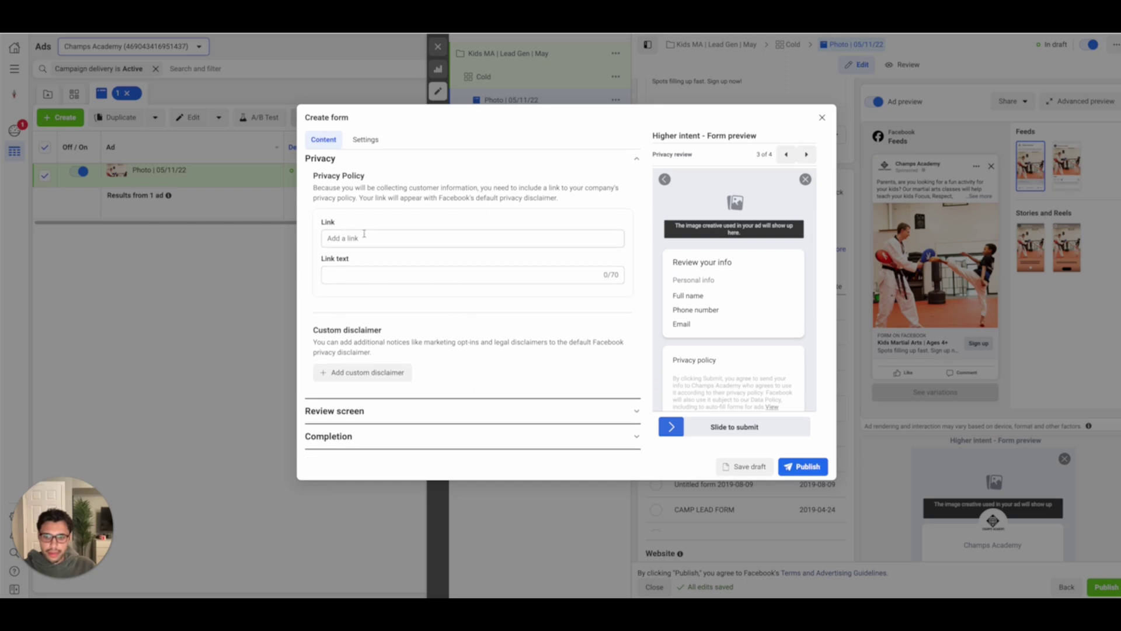
left_click(444, 436)
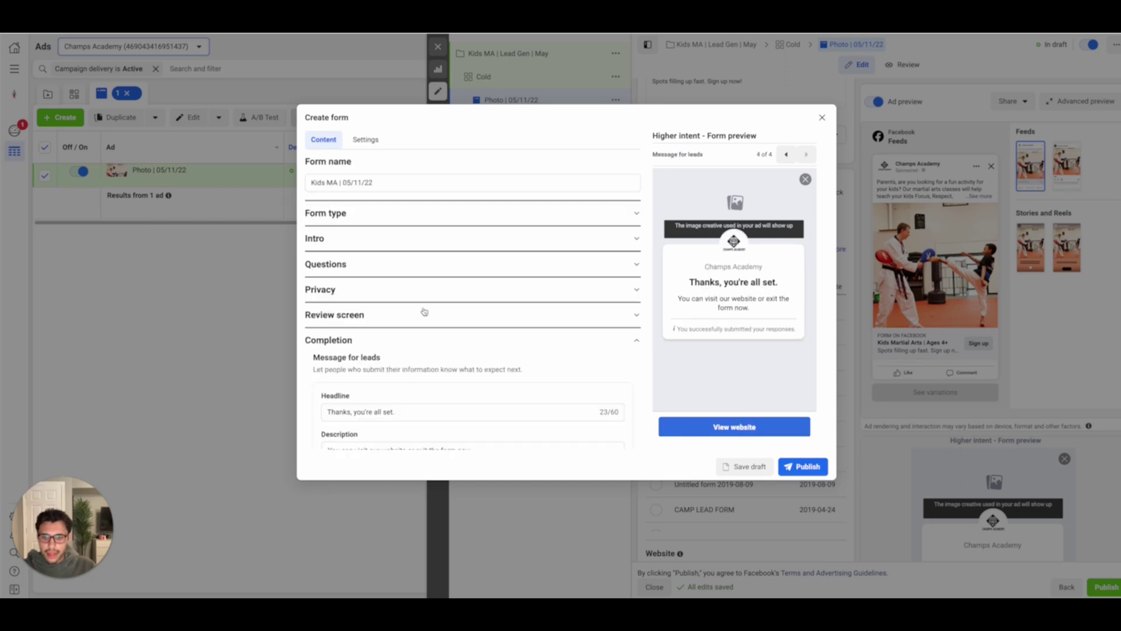
scroll(424, 310, "down", 3)
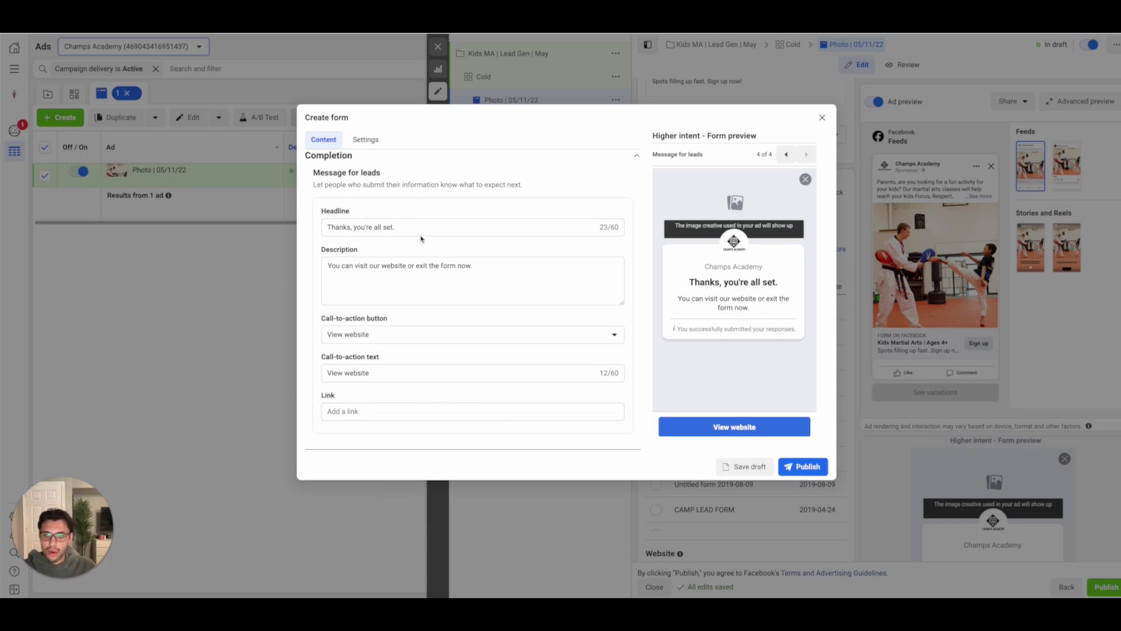
triple_click(423, 226)
type("Yo")
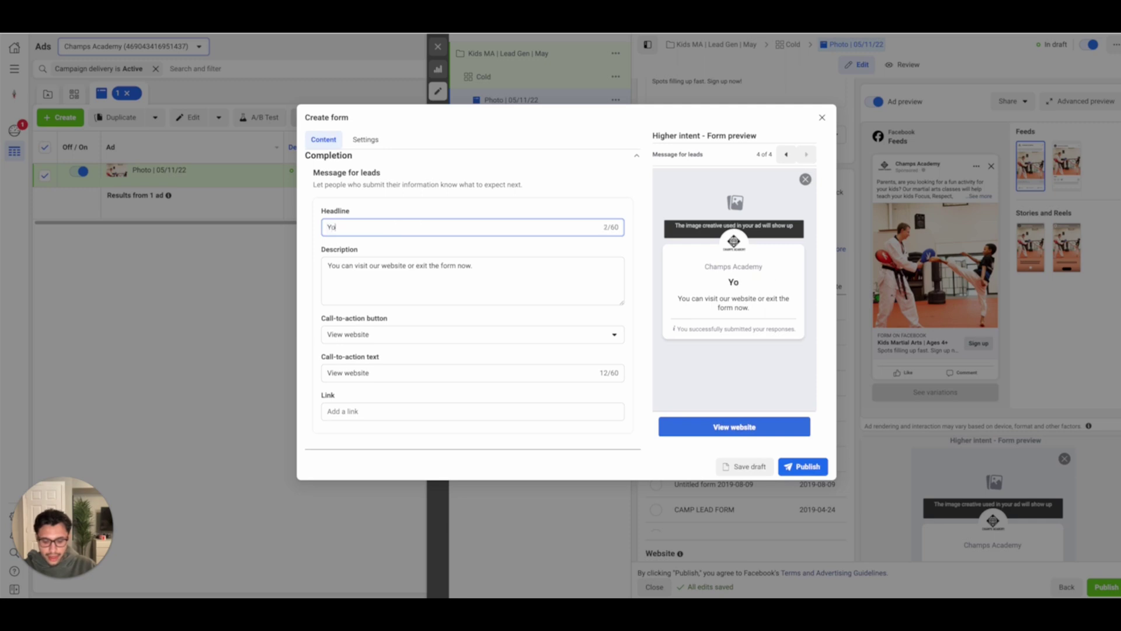
type("u're Almost Dn")
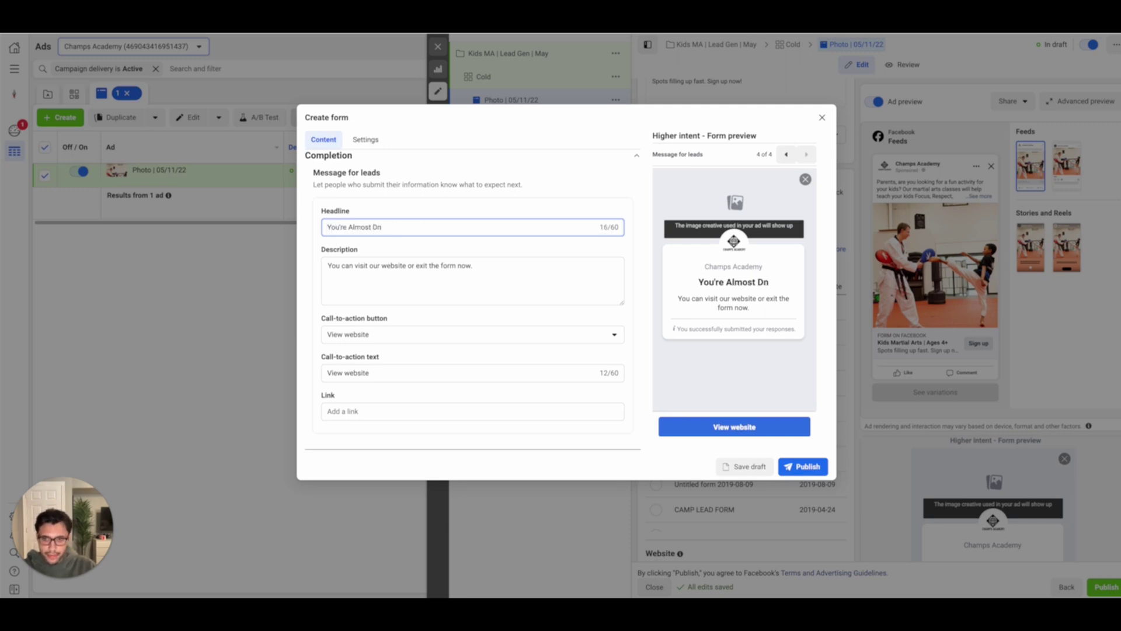
key("BackSpace")
type("one. S")
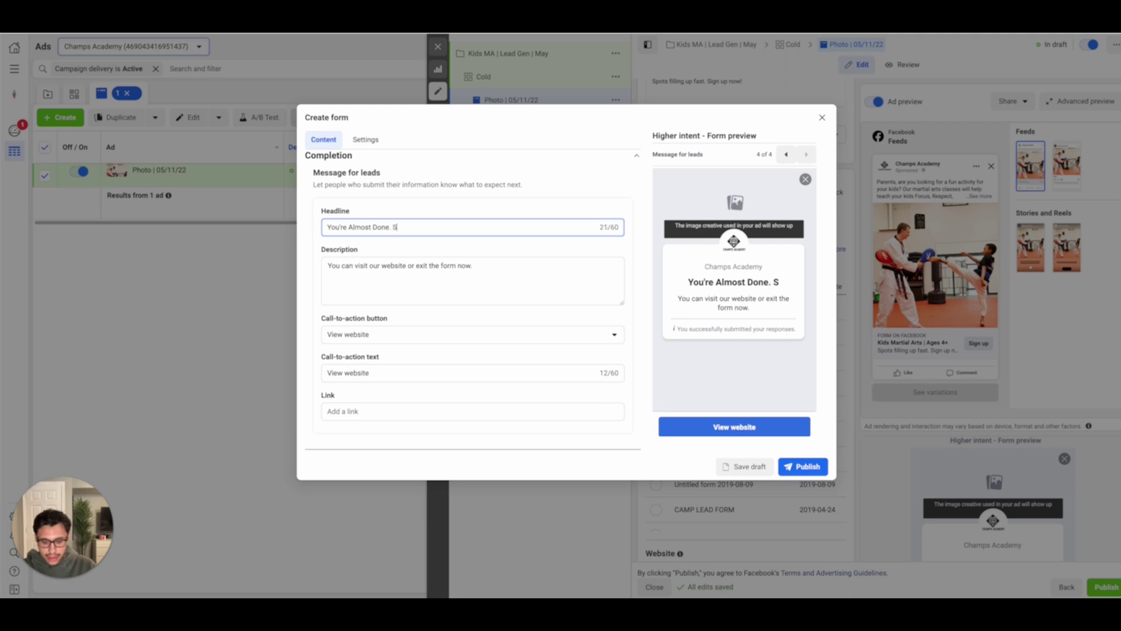
type("chedule ")
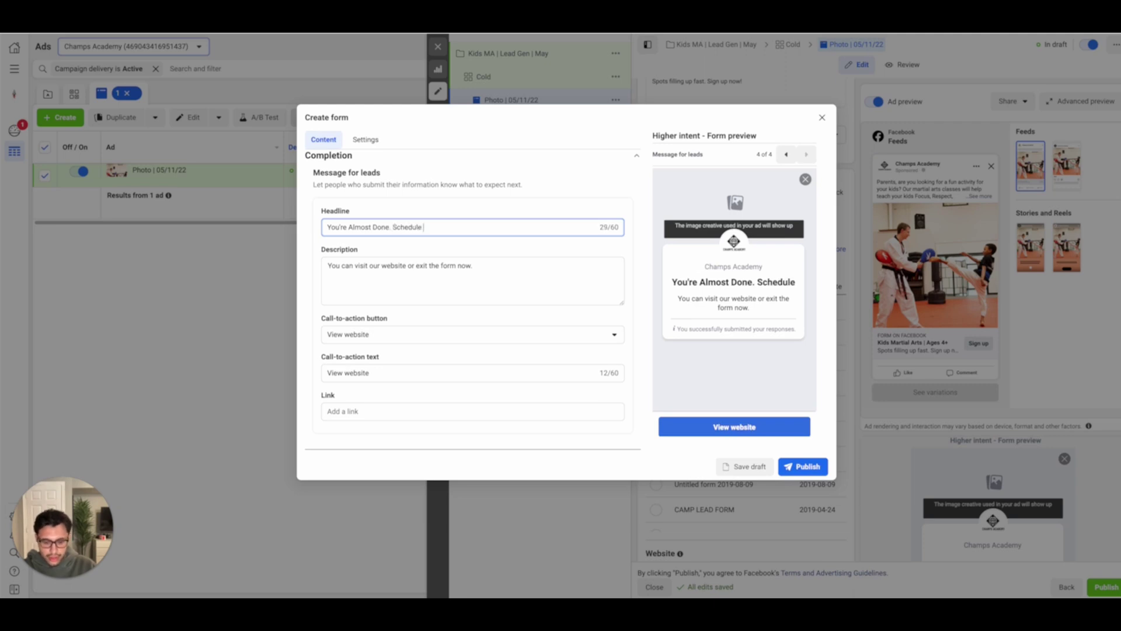
type("Your Child's First Class N")
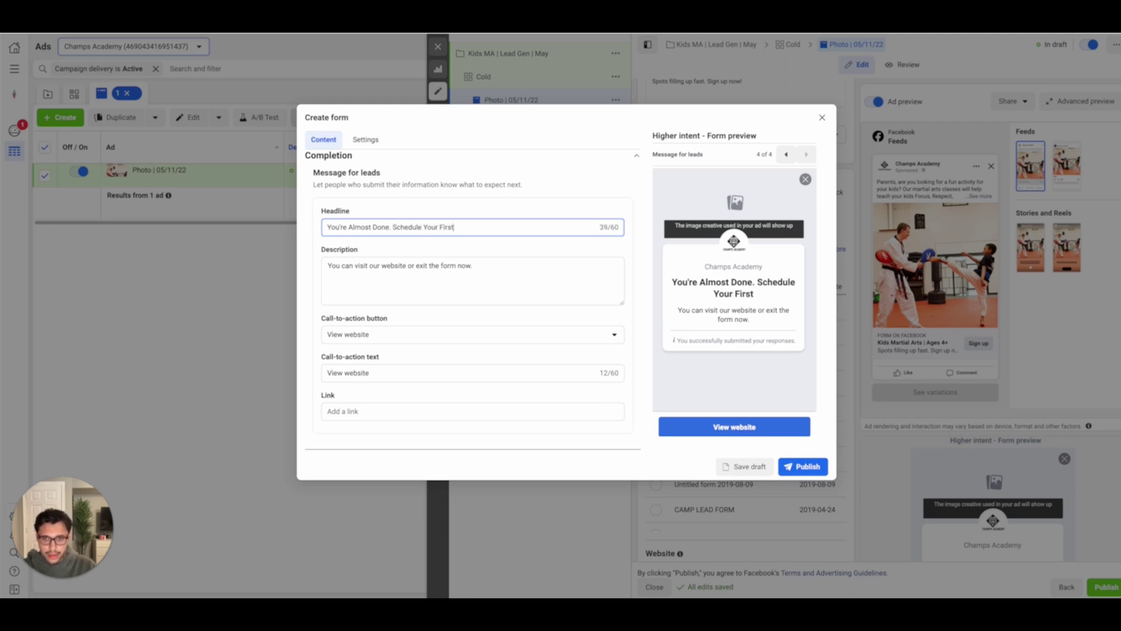
type("ow!")
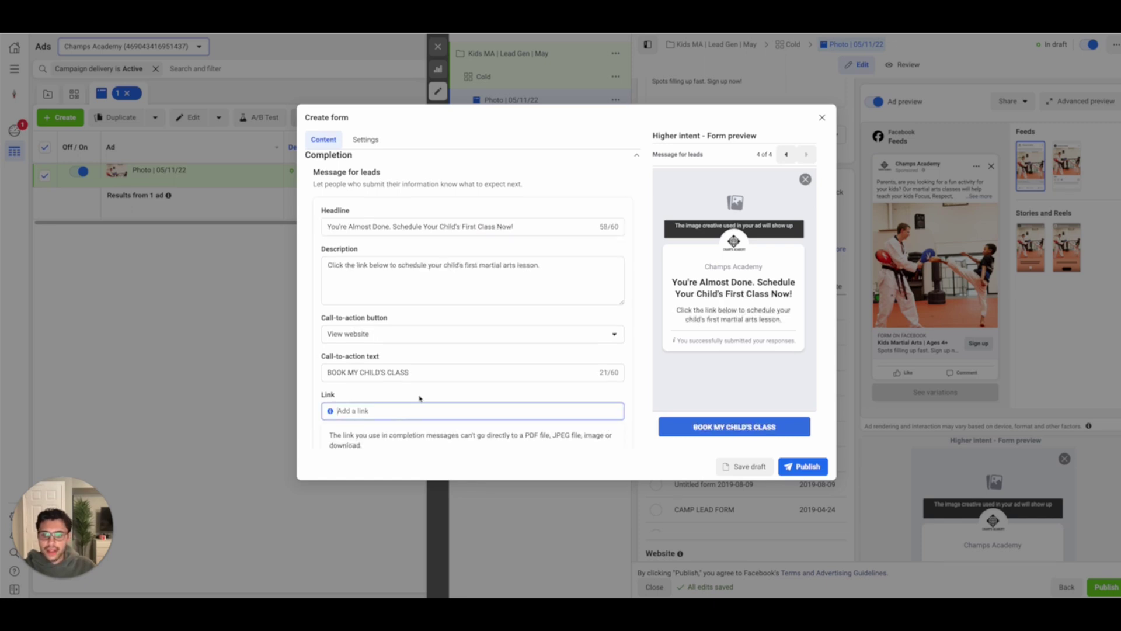
left_click(439, 386)
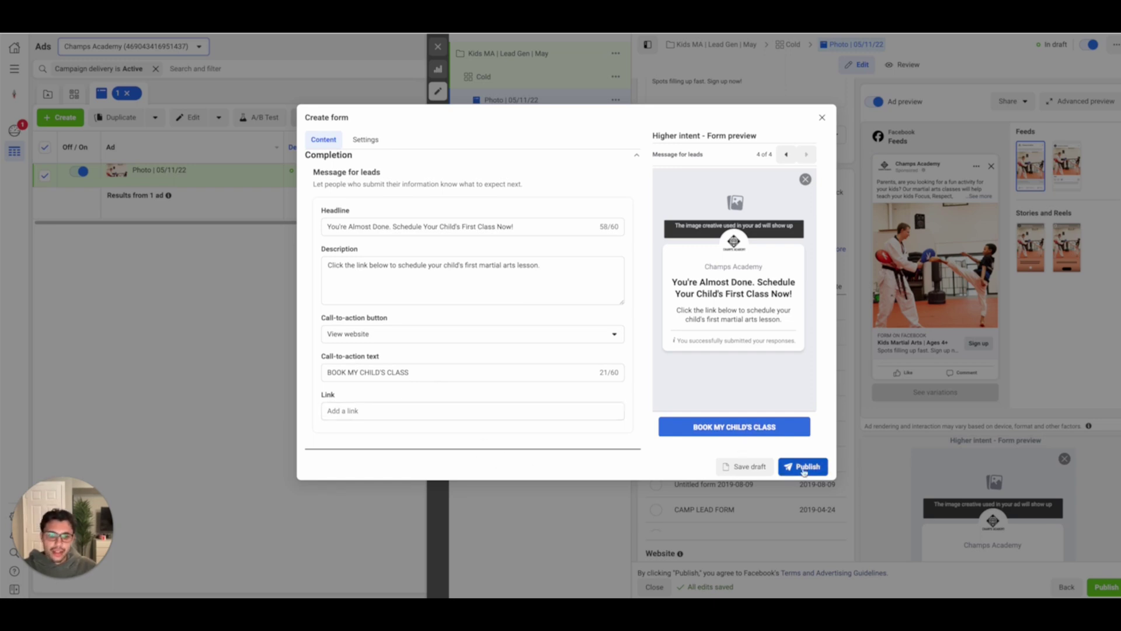
Close the new form without publishing it and review the photo ad's settings, tracking options and Facebook and Instagram feed previews
left_click(819, 116)
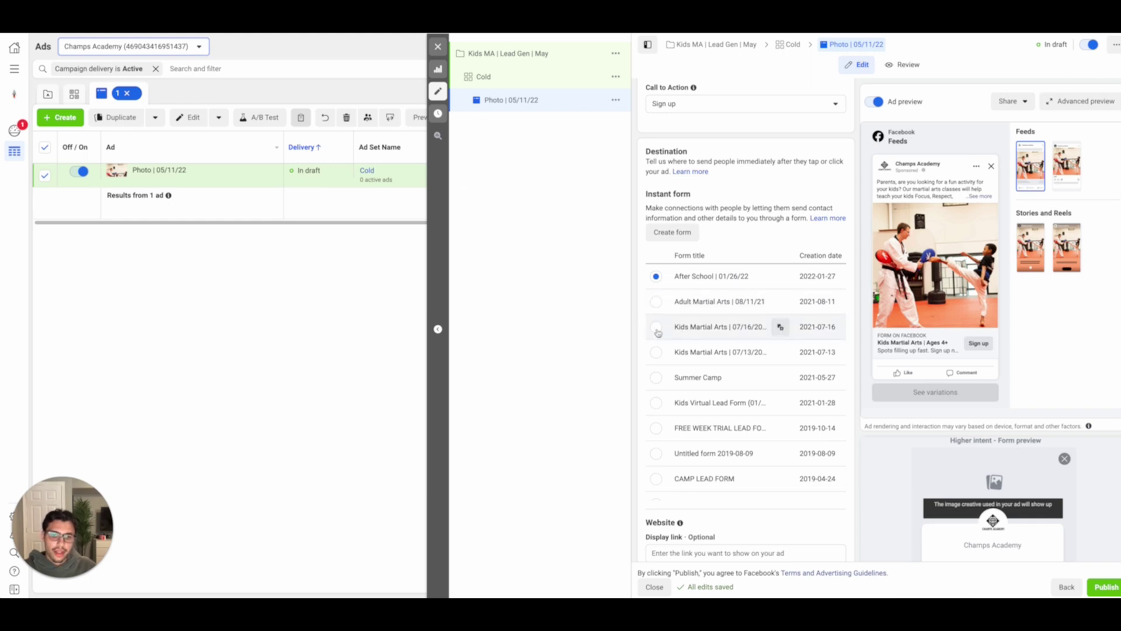
scroll(697, 244, "down", 5)
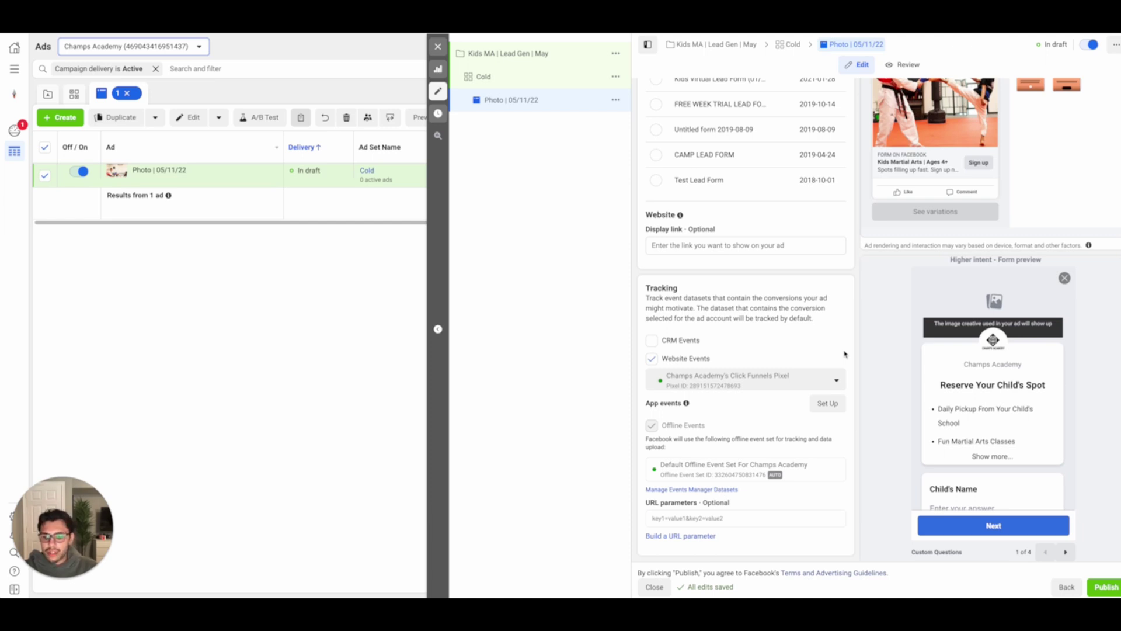
scroll(844, 354, "up", 15)
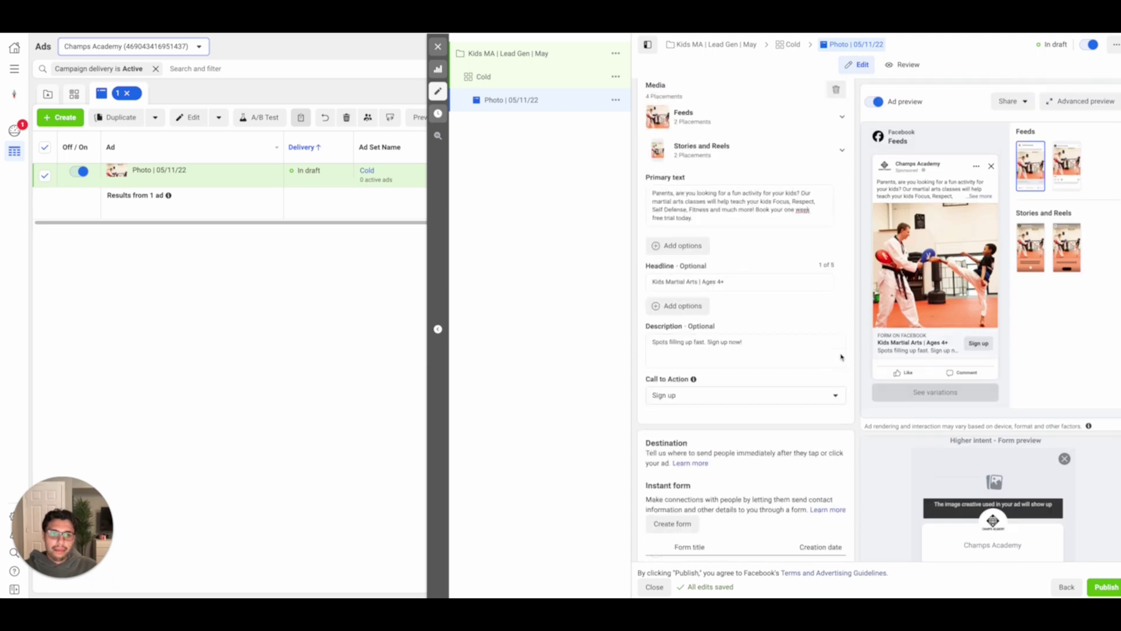
left_click(1073, 185)
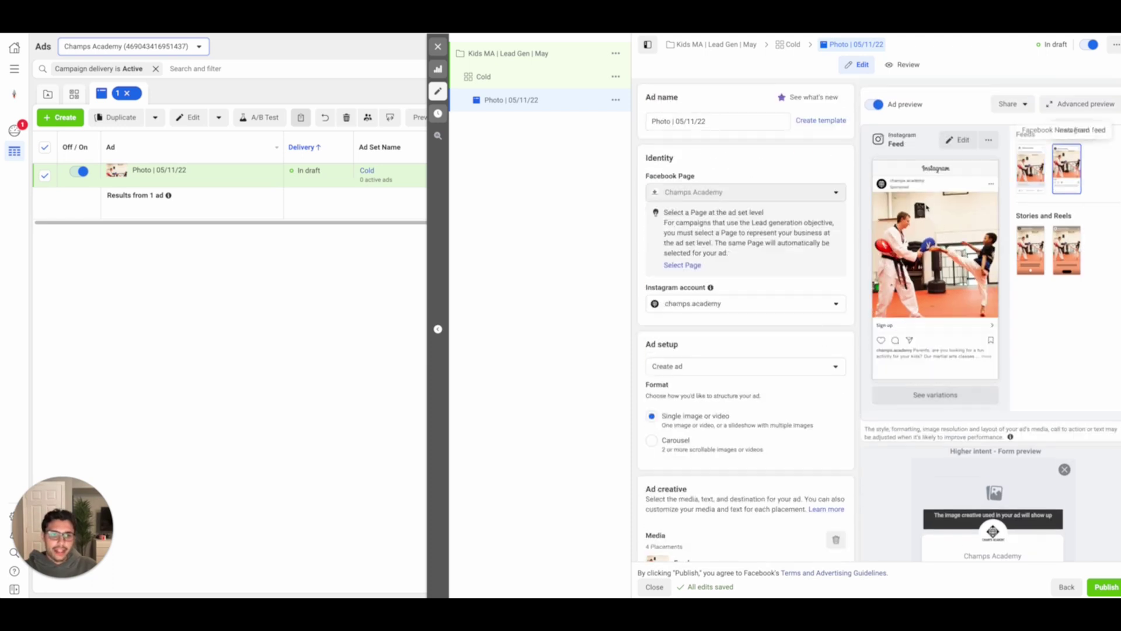
left_click(1043, 173)
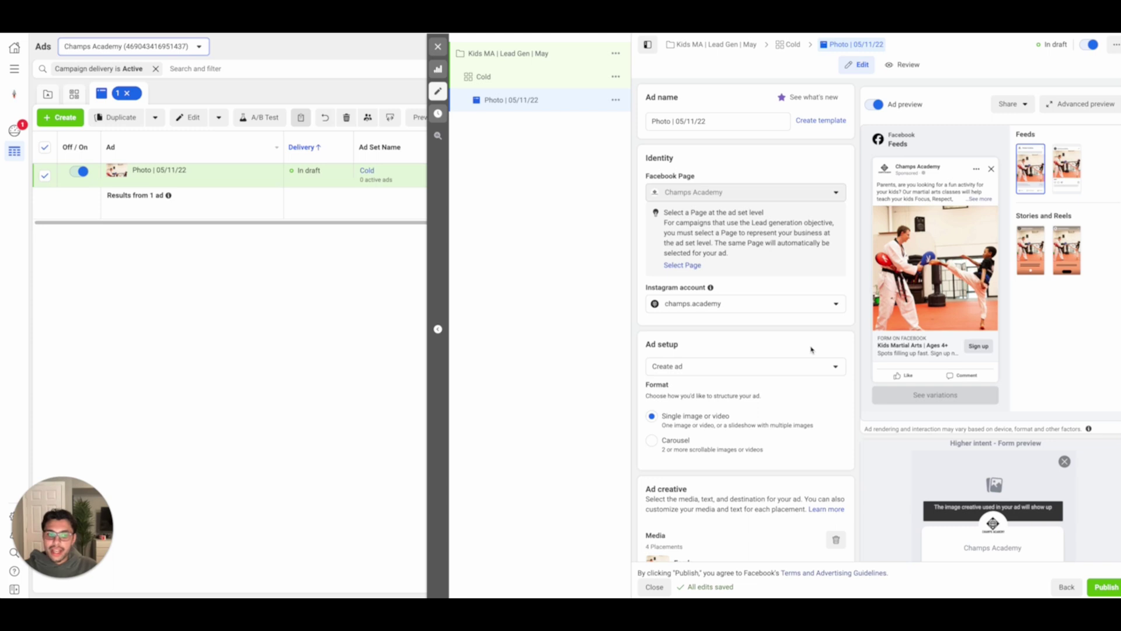
scroll(810, 350, "down", 10)
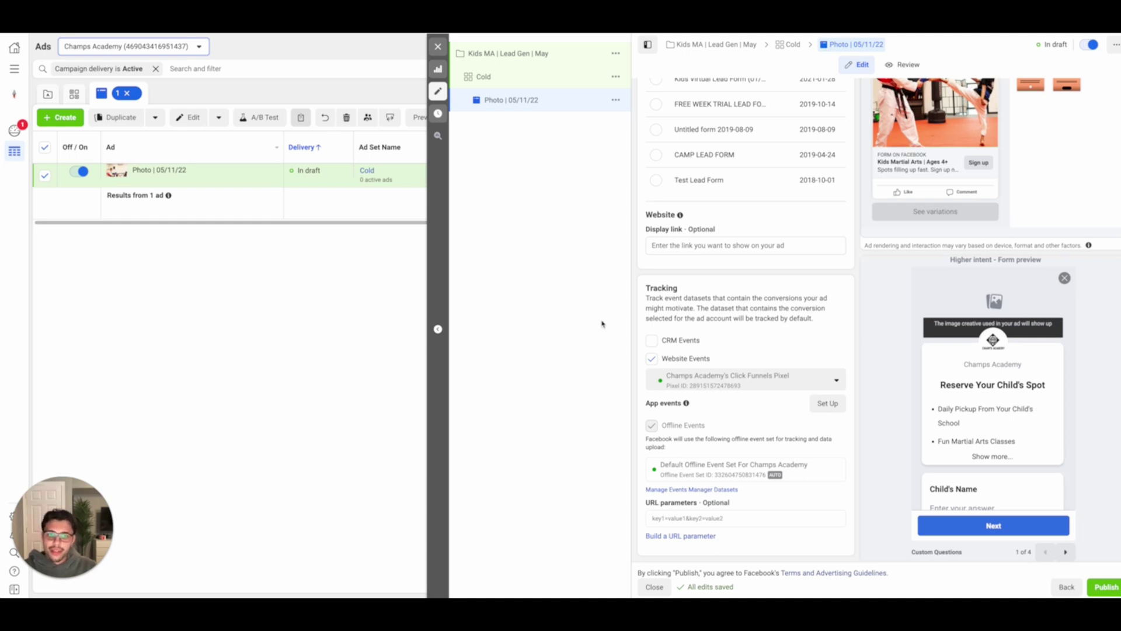
scroll(695, 288, "up", 10)
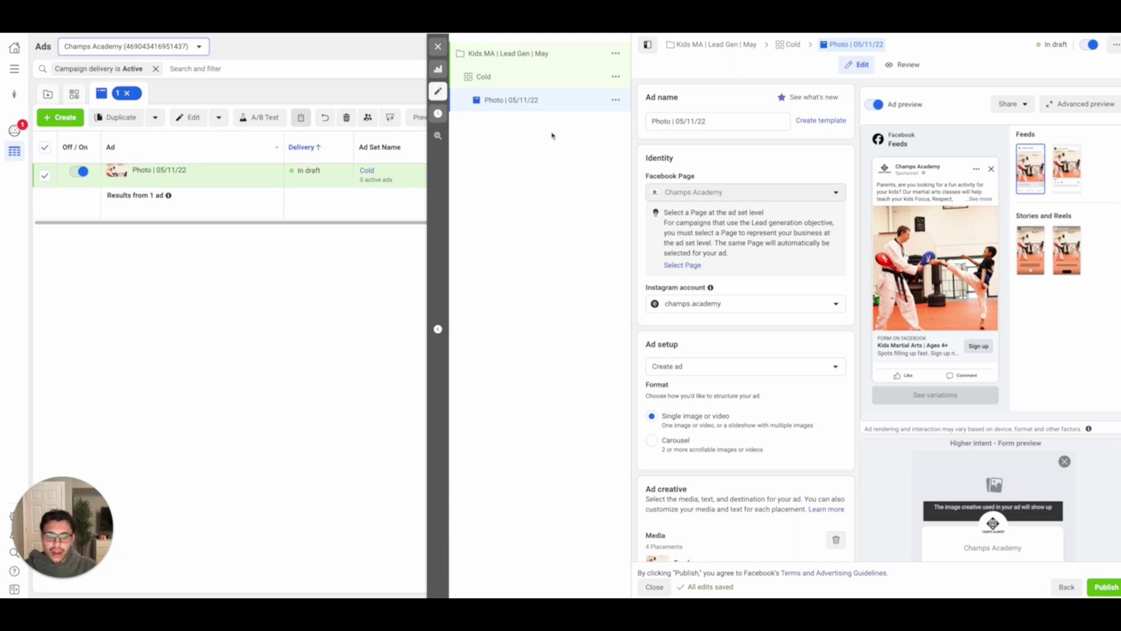
Duplicate the "Photo | 05/11/22" ad within the Cold ad set
left_click(615, 78)
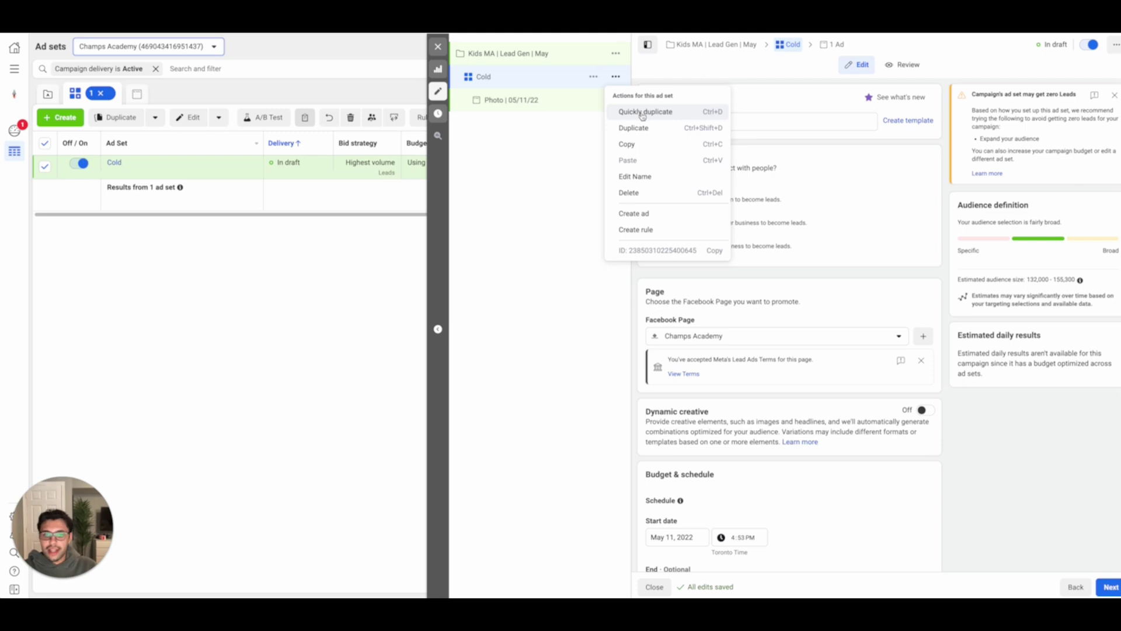
left_click(524, 174)
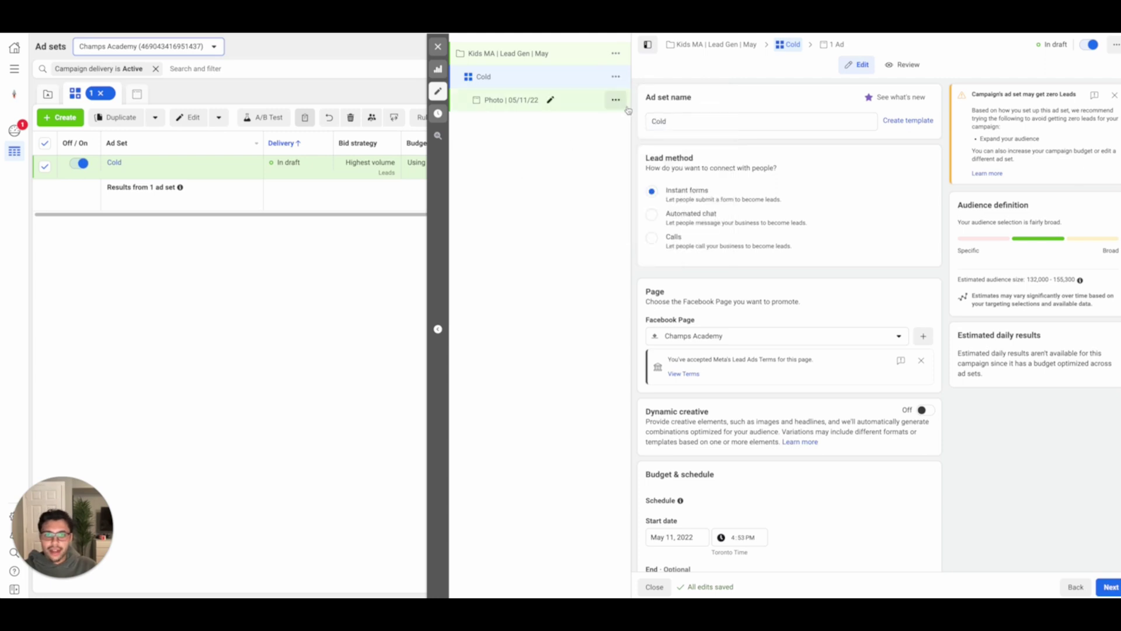
left_click(494, 105)
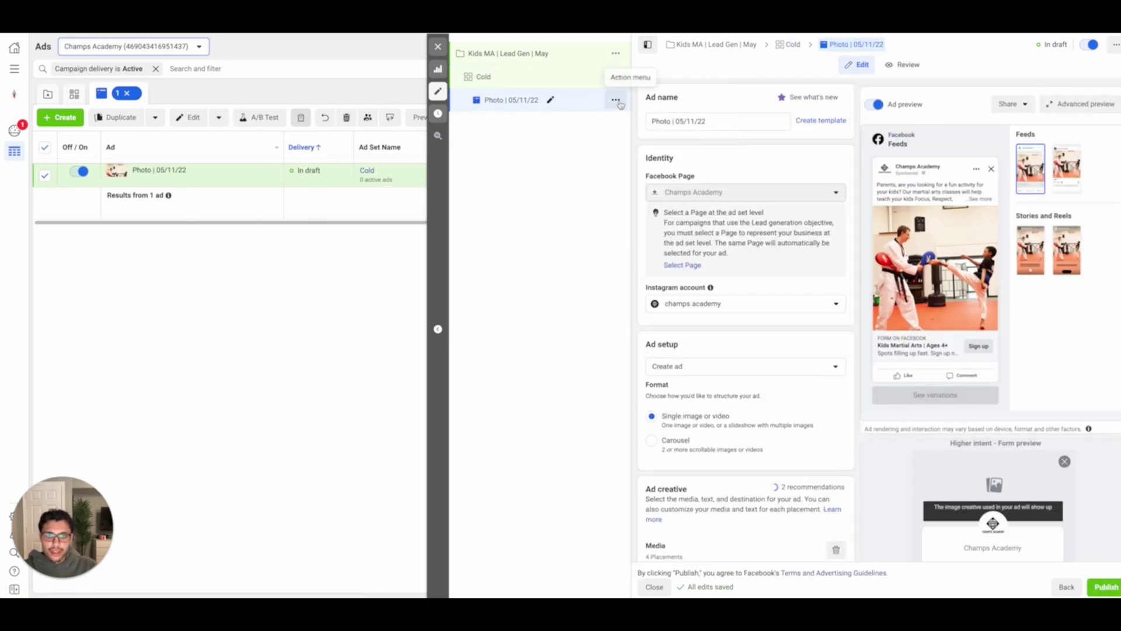
left_click(616, 99)
left_click(626, 136)
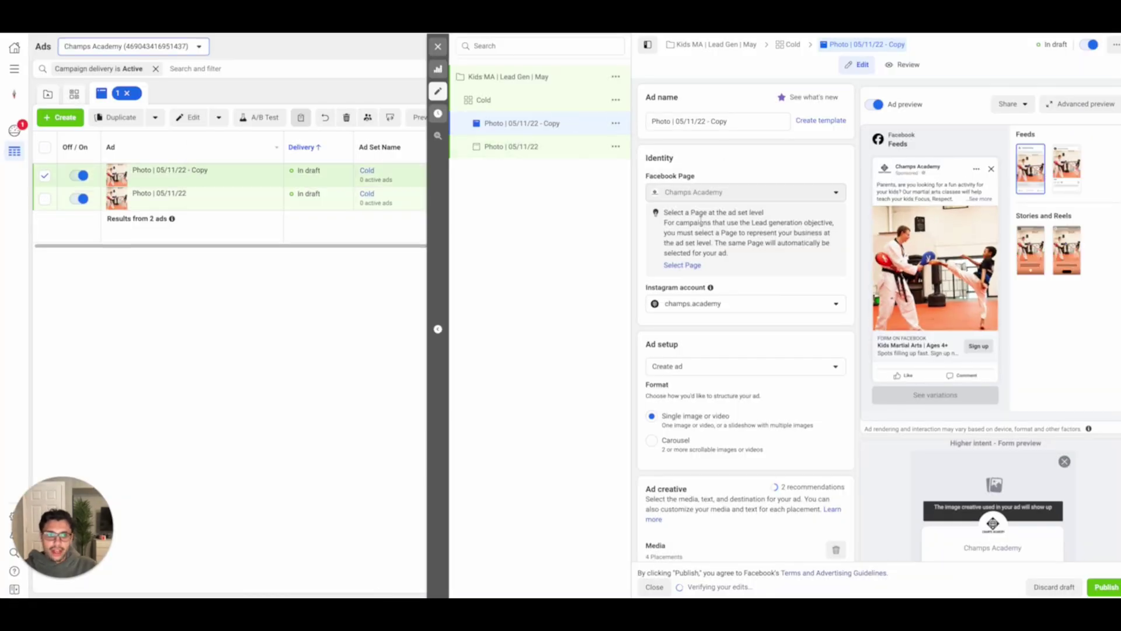
Remove the photo from the copied ad's creative and add a kids' martial arts class video in its place
scroll(706, 236, "down", 6)
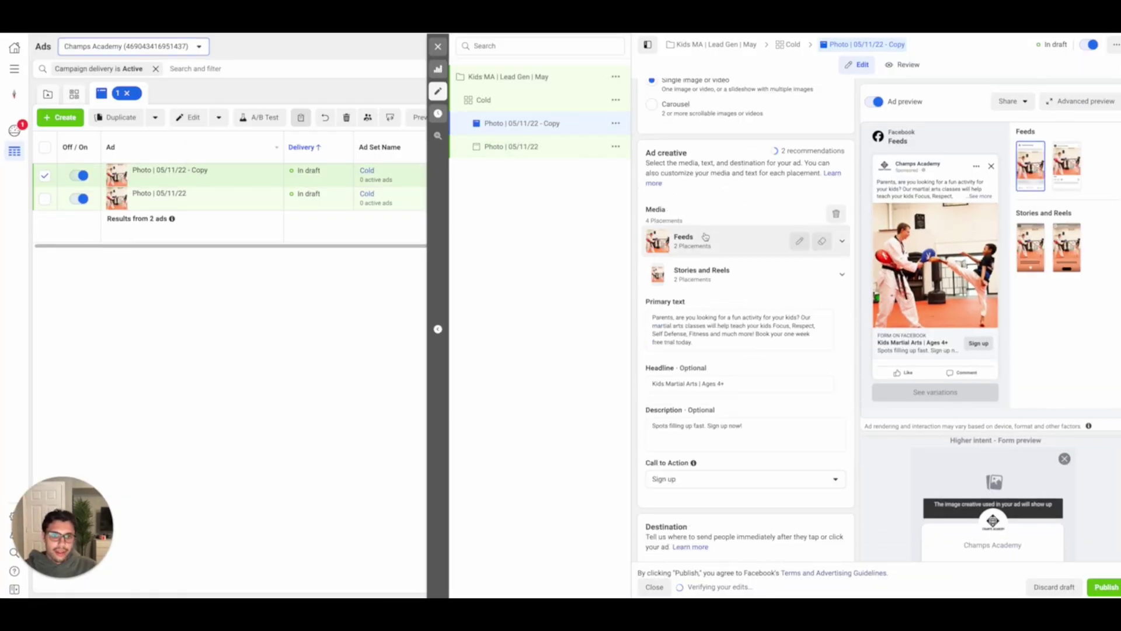
scroll(707, 236, "down", 1)
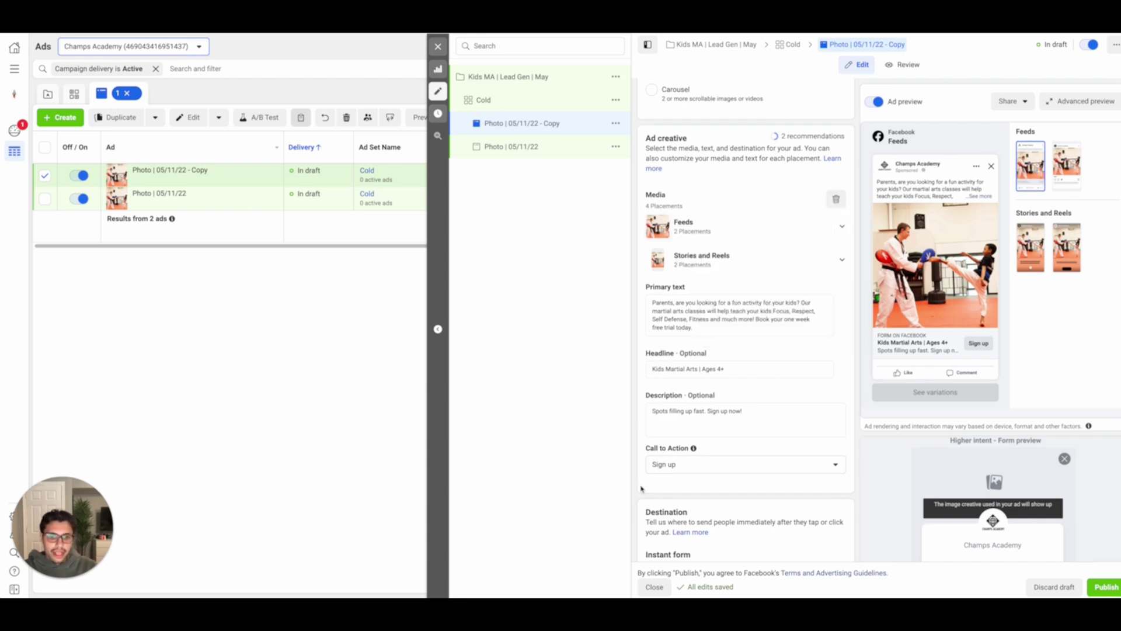
left_click(836, 199)
left_click(699, 216)
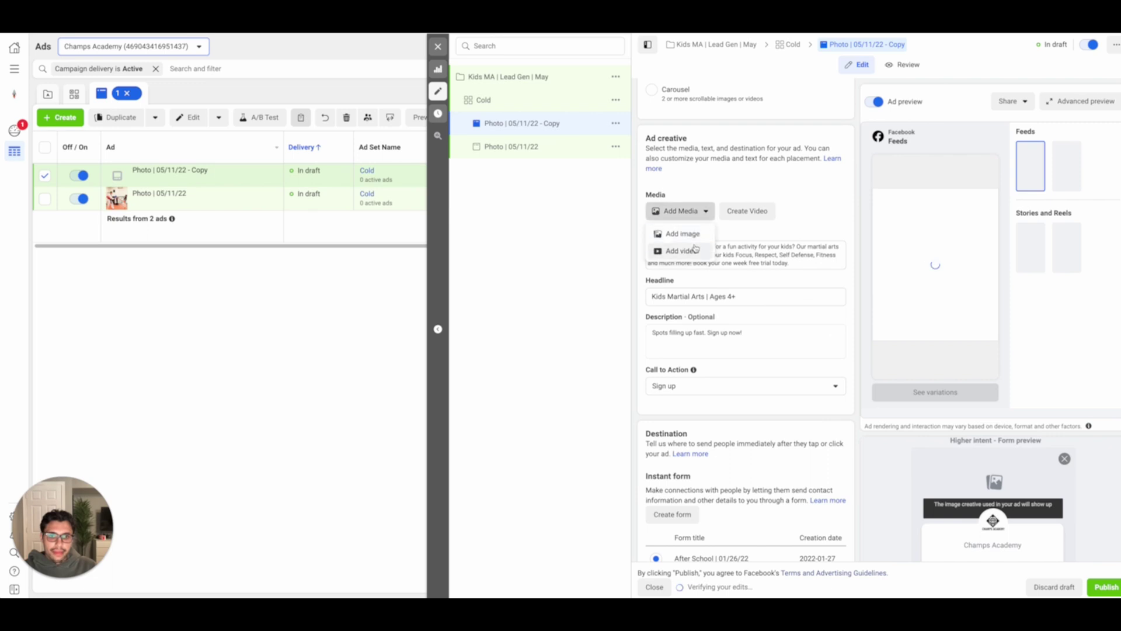
left_click(708, 230)
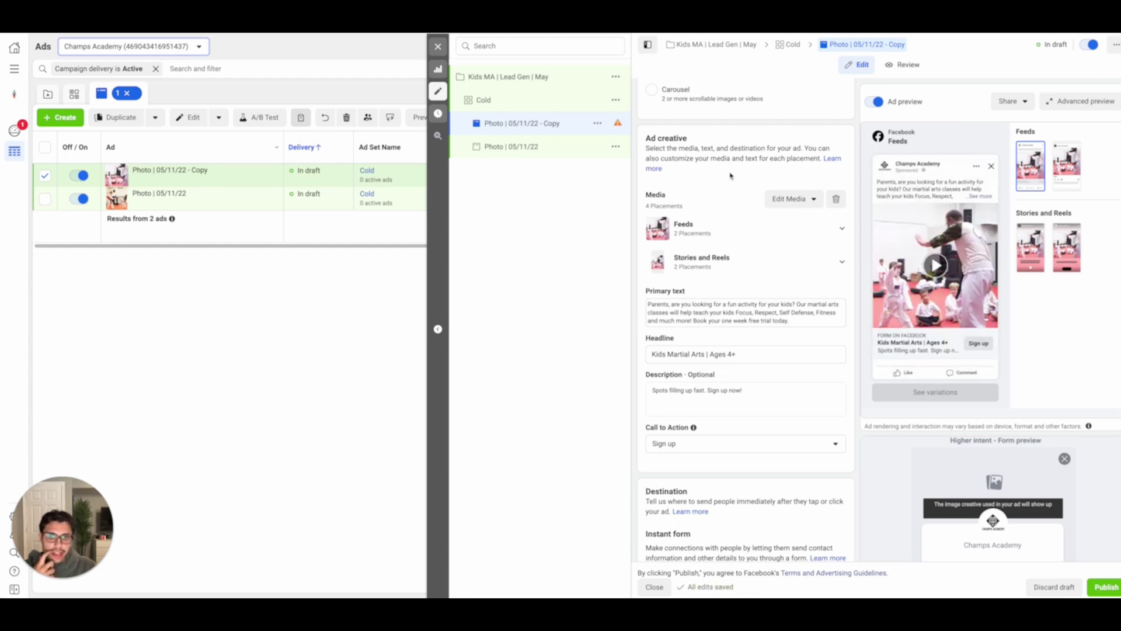
Rename the copied ad "Video | 05/11/22" and duplicate it within the Cold ad set
scroll(747, 233, "up", 5)
double_click(662, 121)
type("Video | 05/11/22")
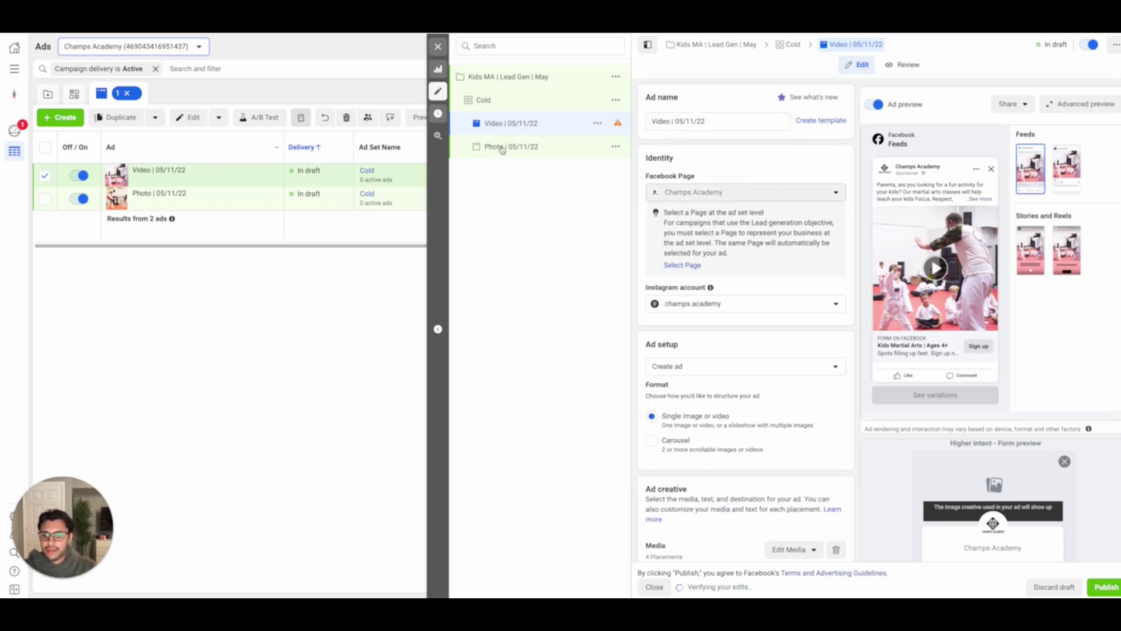
left_click(597, 123)
left_click(635, 159)
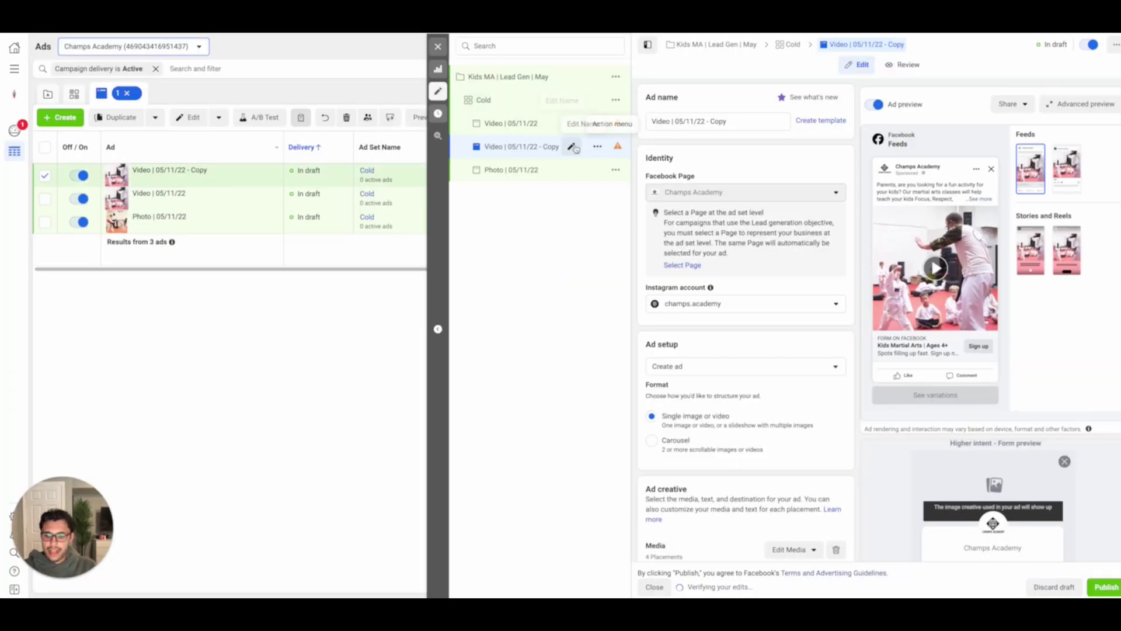
Review the duplicated video ad's name, format, media, primary text, headline, description and call to action
scroll(782, 225, "down", 5)
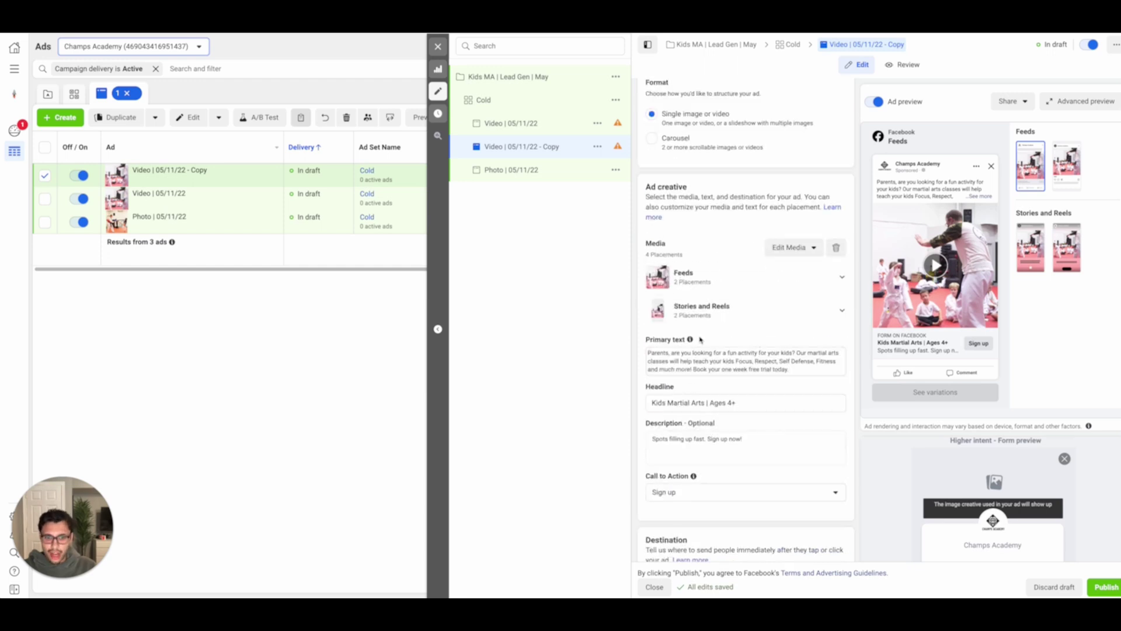
scroll(681, 117, "up", 5)
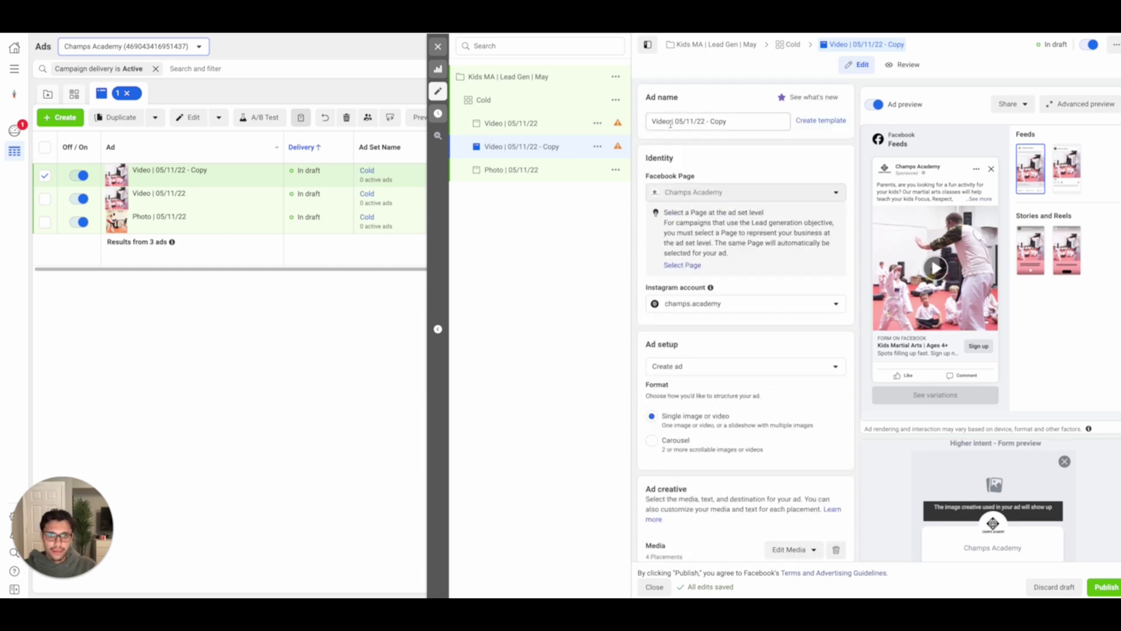
left_click(672, 123)
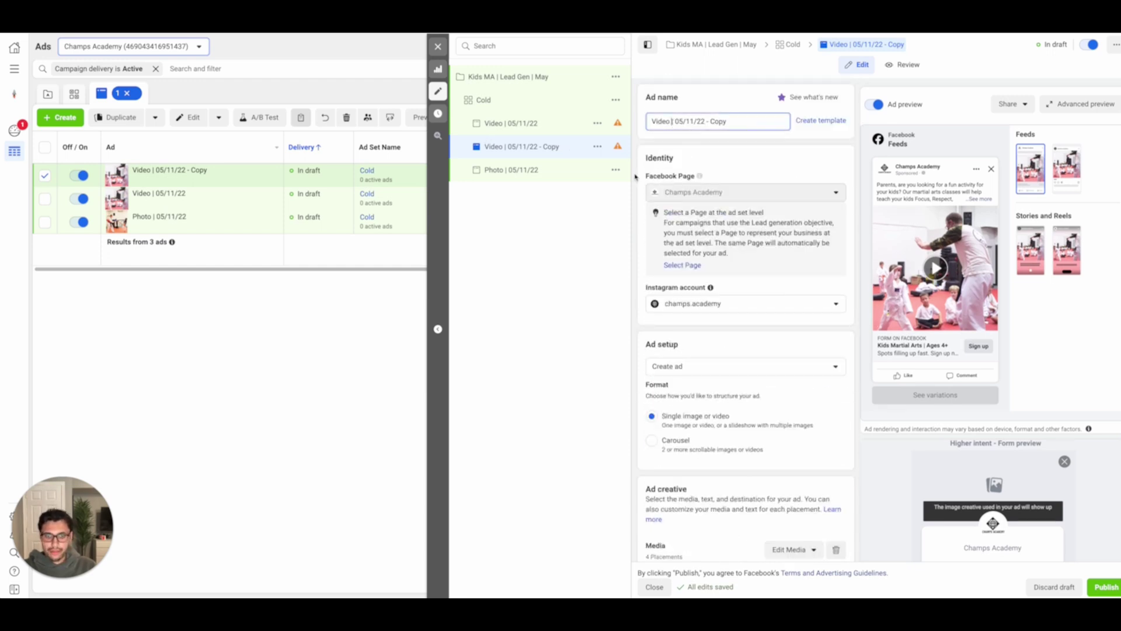
scroll(670, 262, "down", 2)
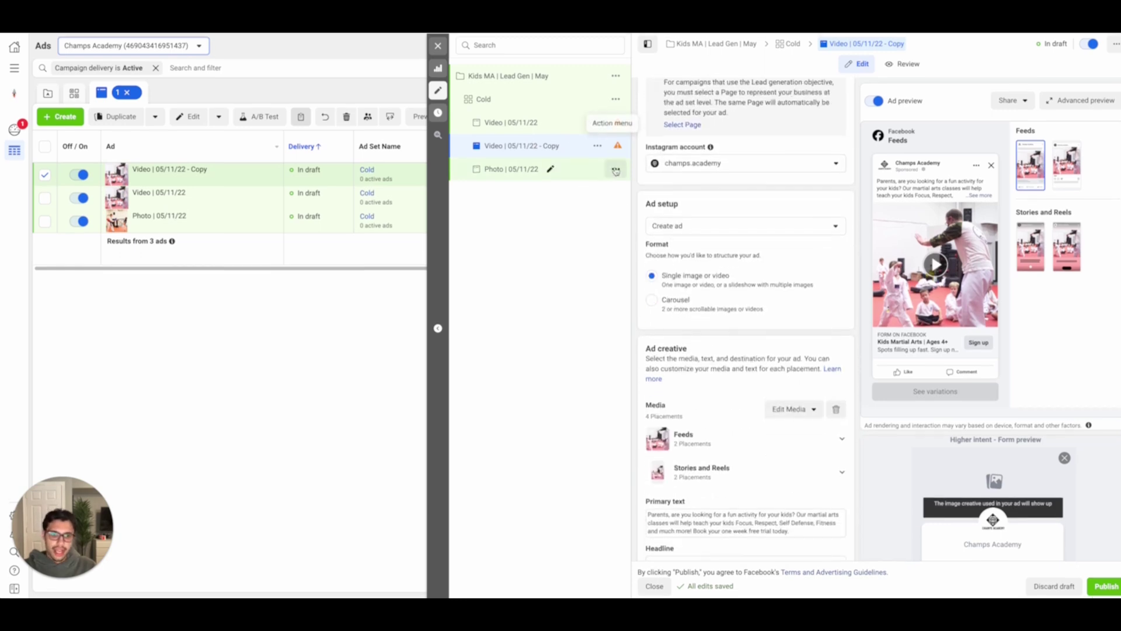
scroll(642, 373, "down", 2)
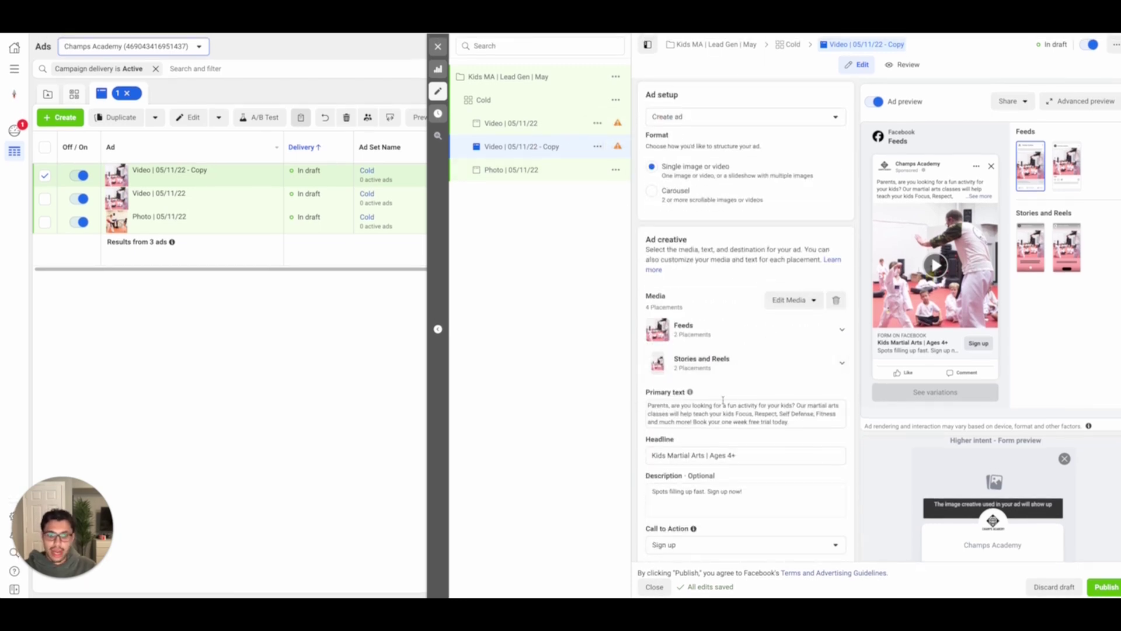
scroll(677, 251, "down", 2)
scroll(679, 253, "up", 3)
scroll(679, 253, "up", 3)
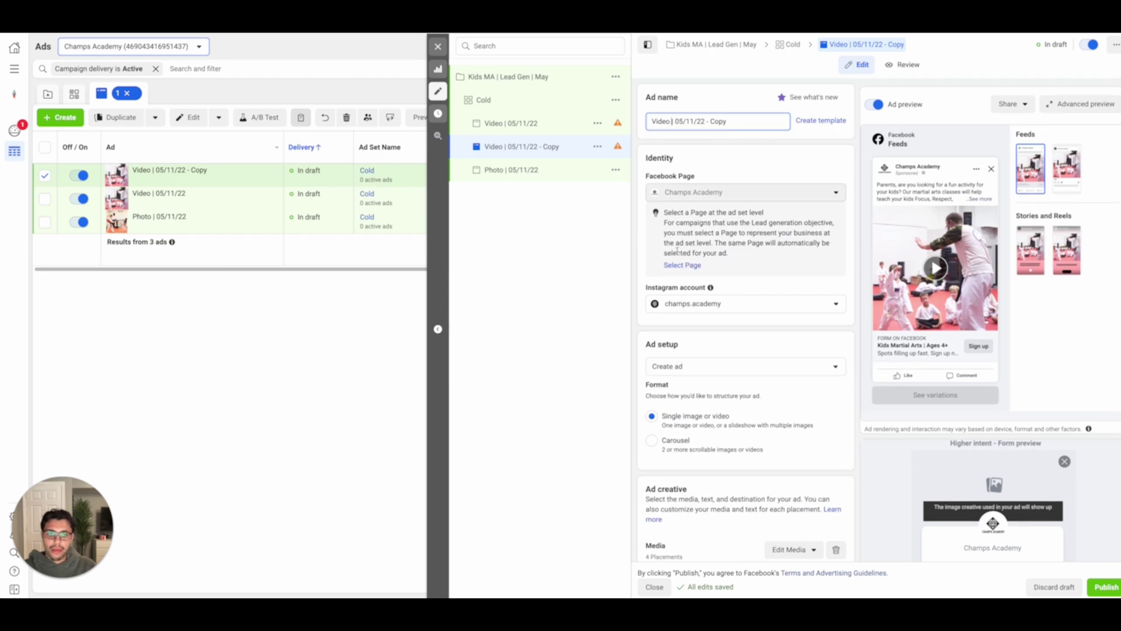
scroll(666, 304, "down", 6)
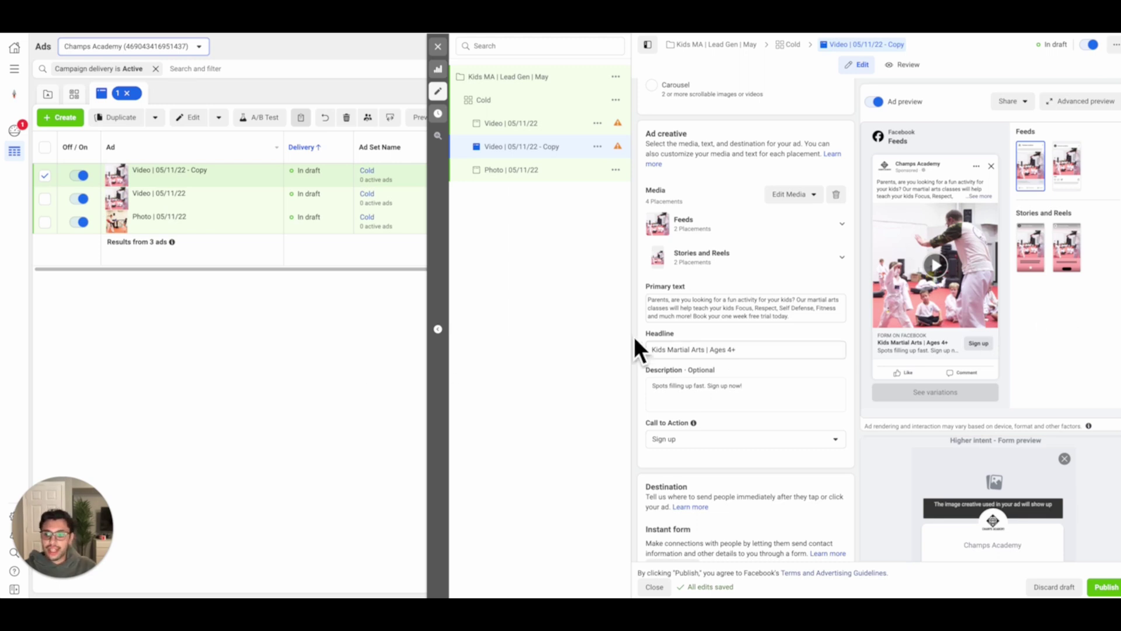
scroll(676, 349, "down", 1)
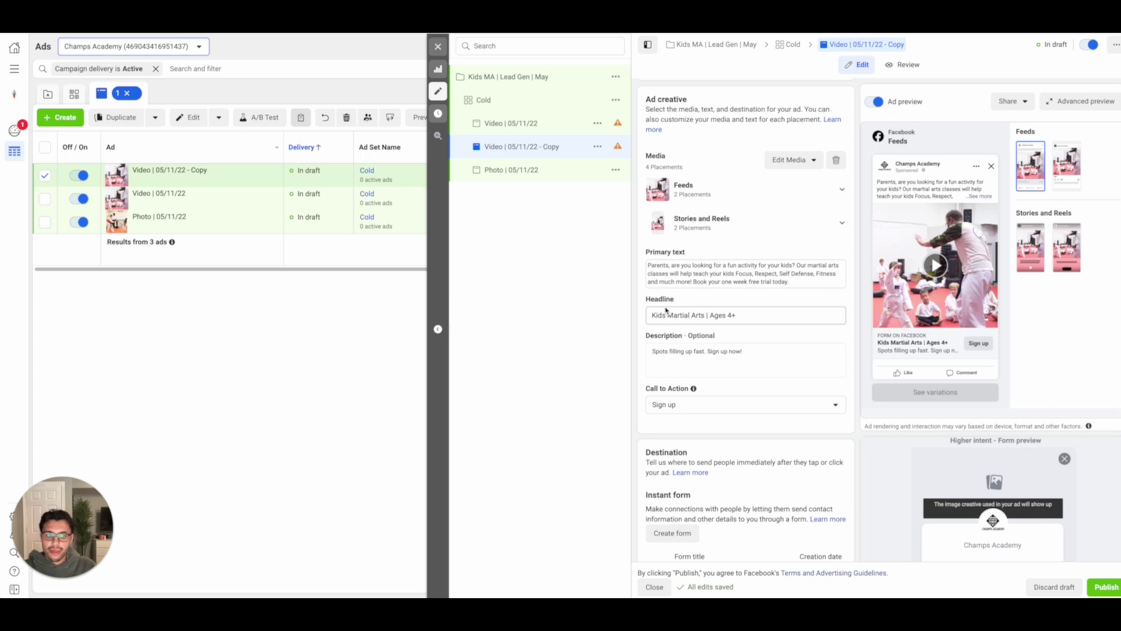
Close the ad editor and view the campaign's ad set list and its list of ads
left_click(438, 46)
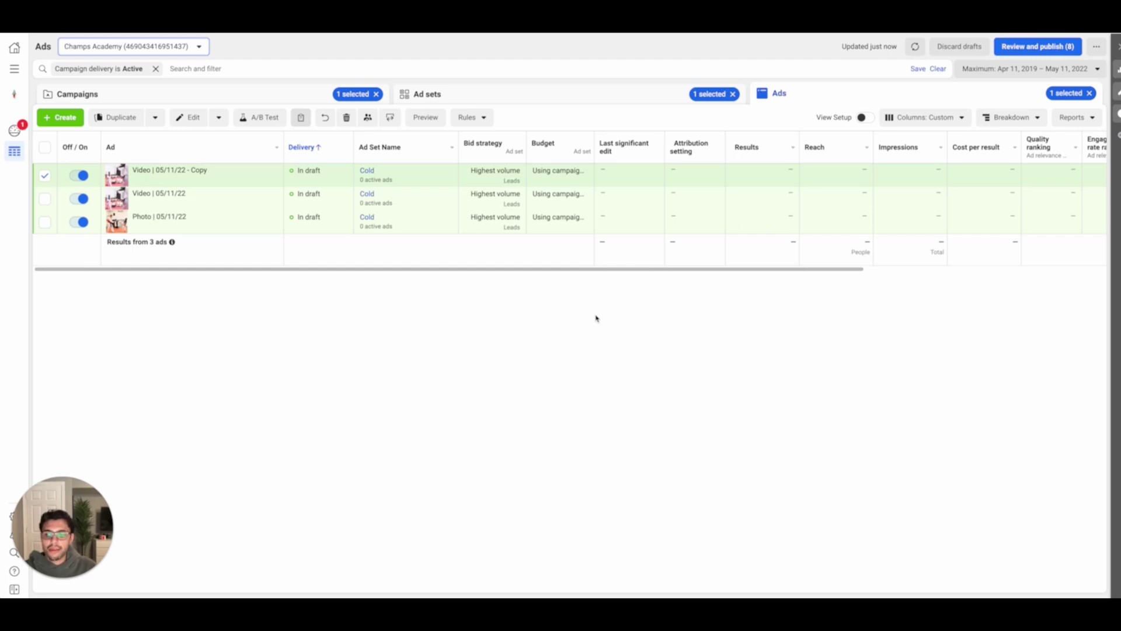
left_click(612, 88)
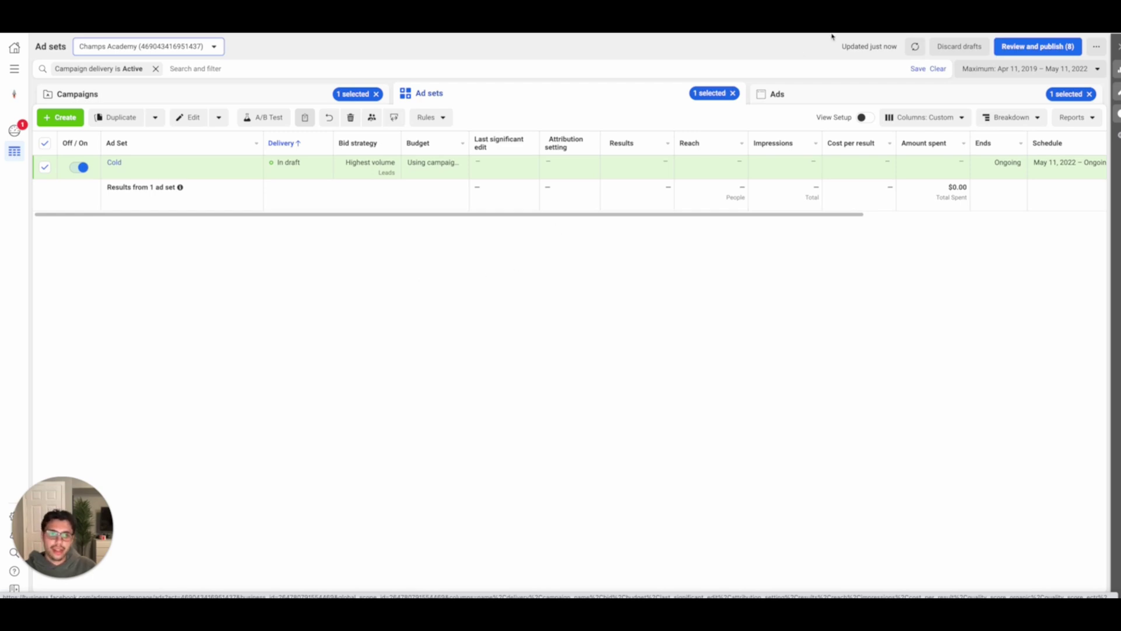
left_click(824, 98)
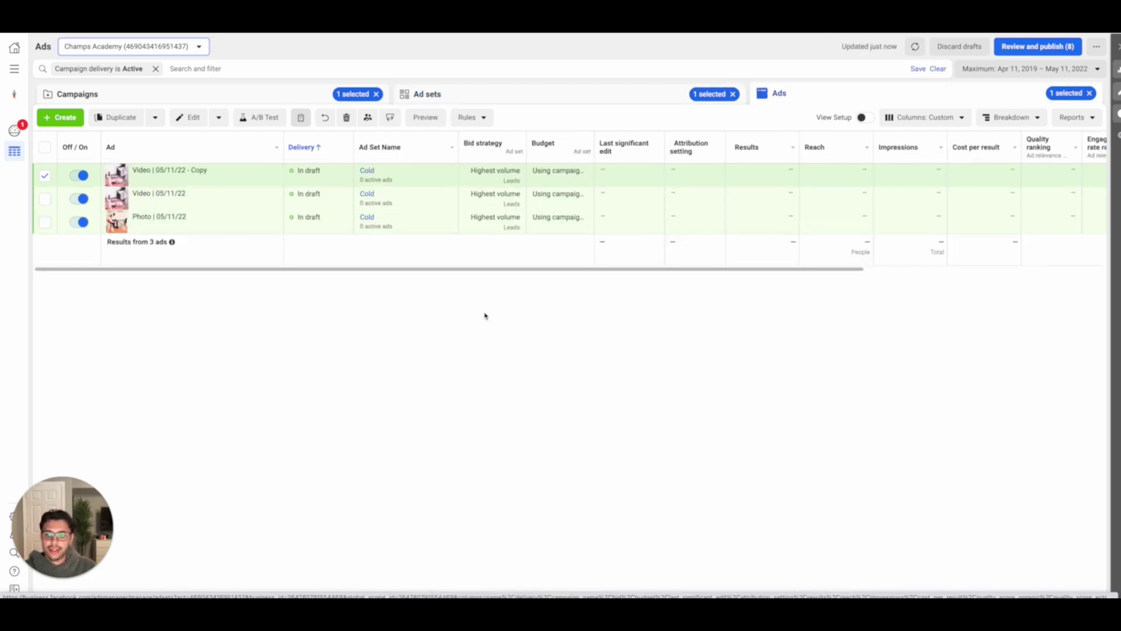